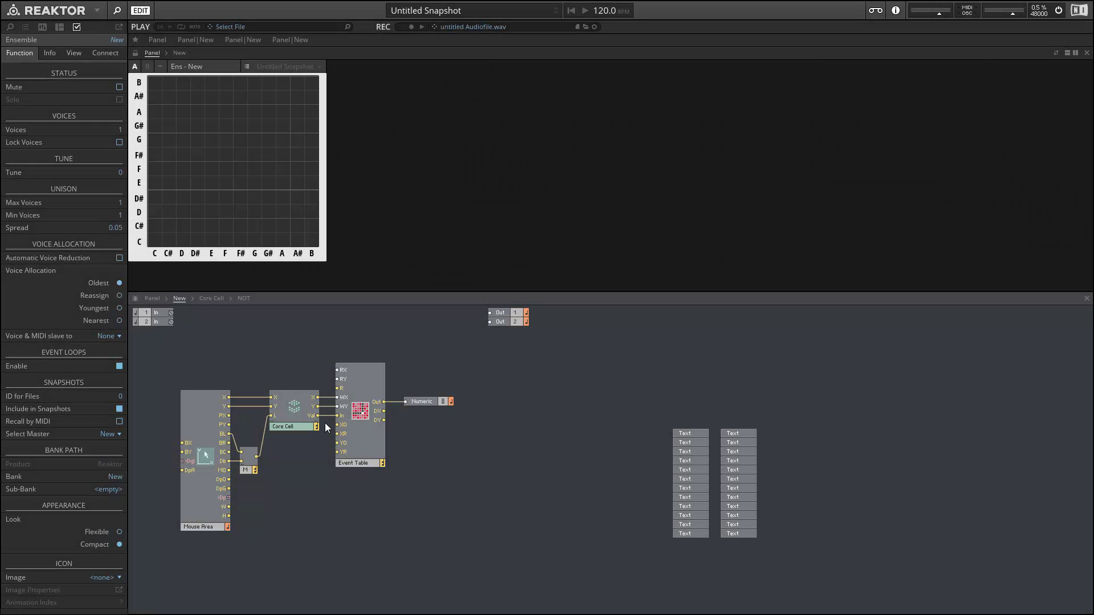
Marquee-select the Mouse Area, Core Cell, Event Table and Numeric modules and shift them right and down
drag(158, 338, 460, 535)
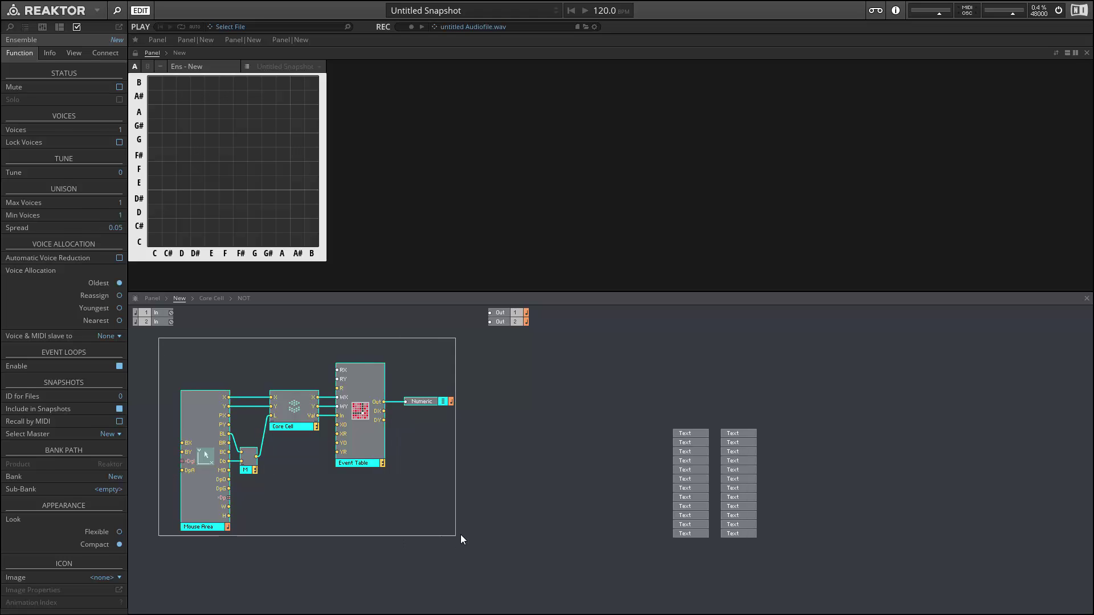
drag(376, 433, 494, 458)
click(397, 365)
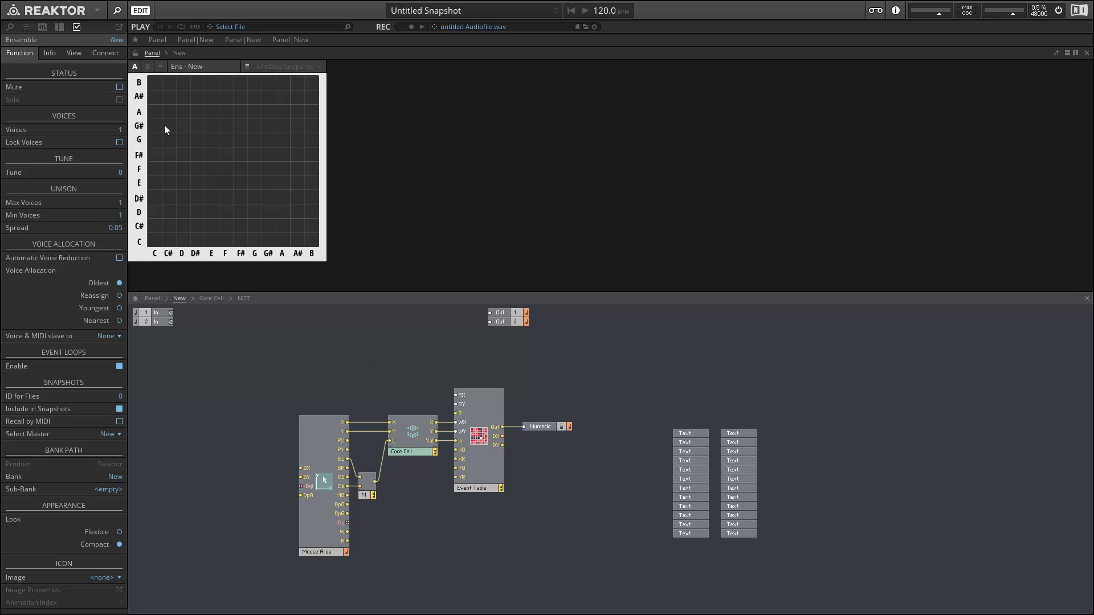
Set the ensemble to 12 voices, then create a new empty macro and name it MIDI
drag(120, 129, 106, 102)
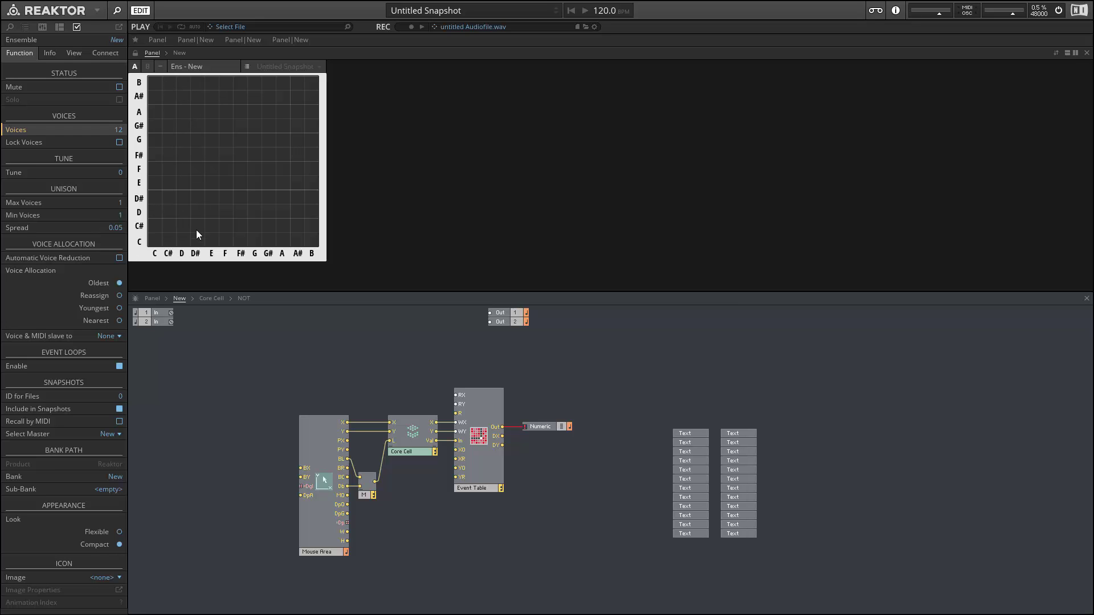
right_click(289, 339)
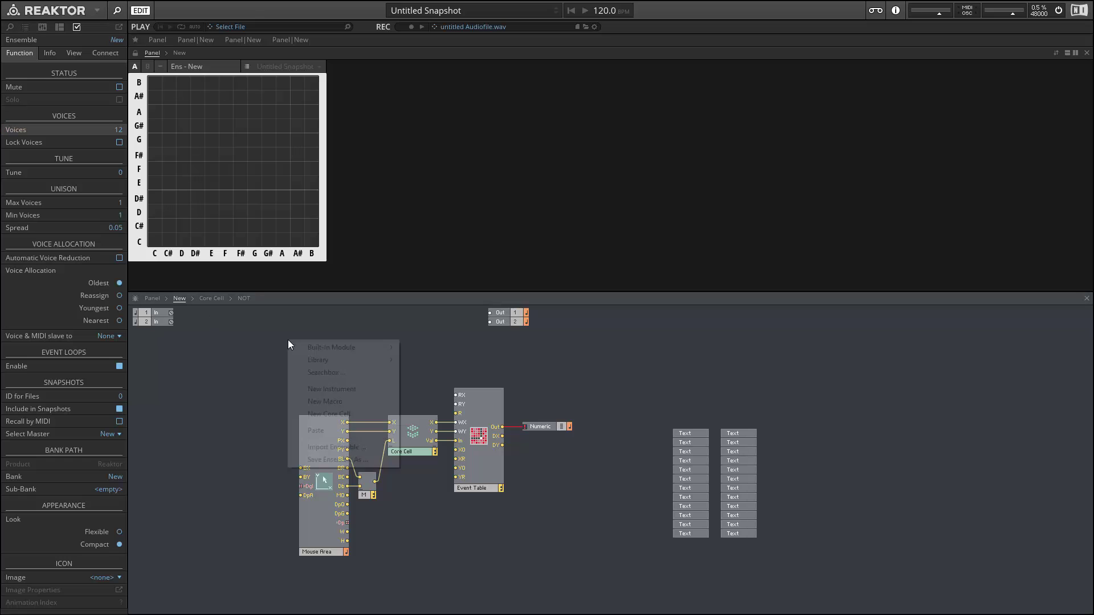
click(323, 401)
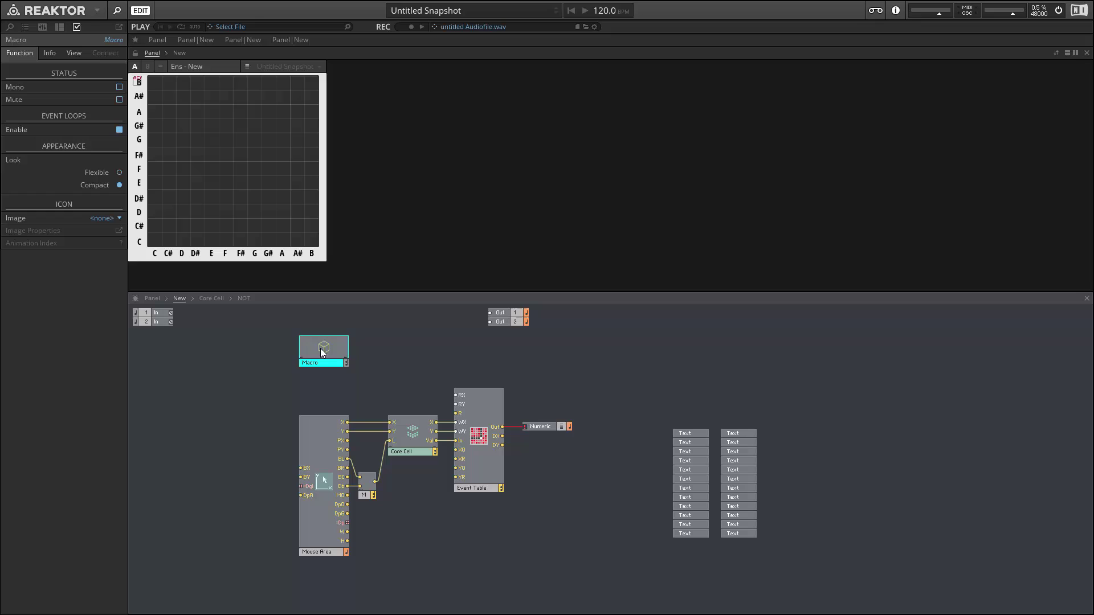
drag(320, 353, 321, 357)
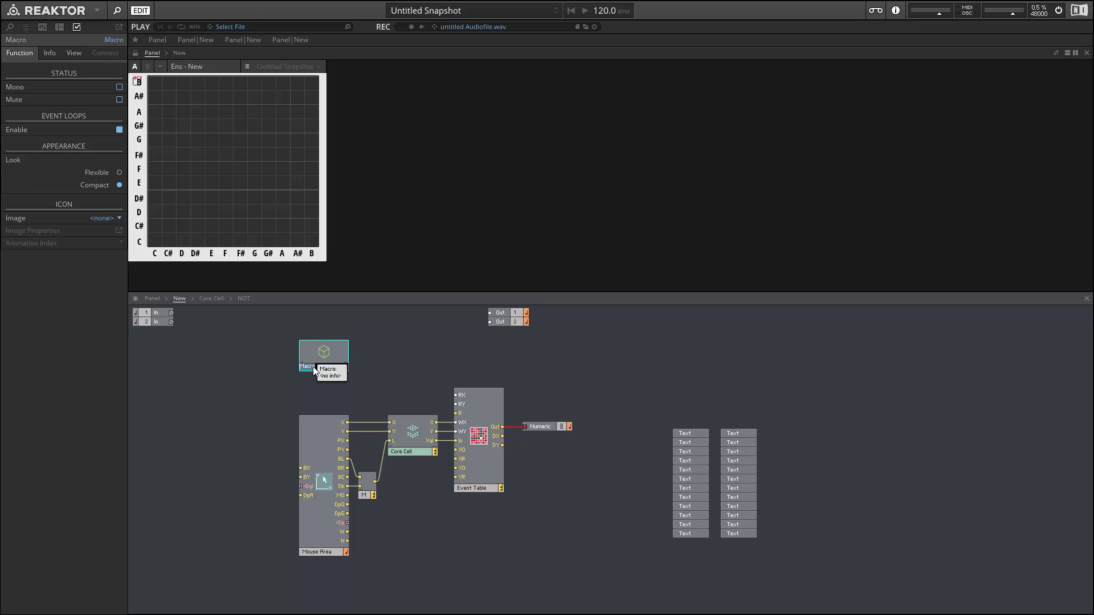
click(313, 368)
text(MIDI)
key(Return)
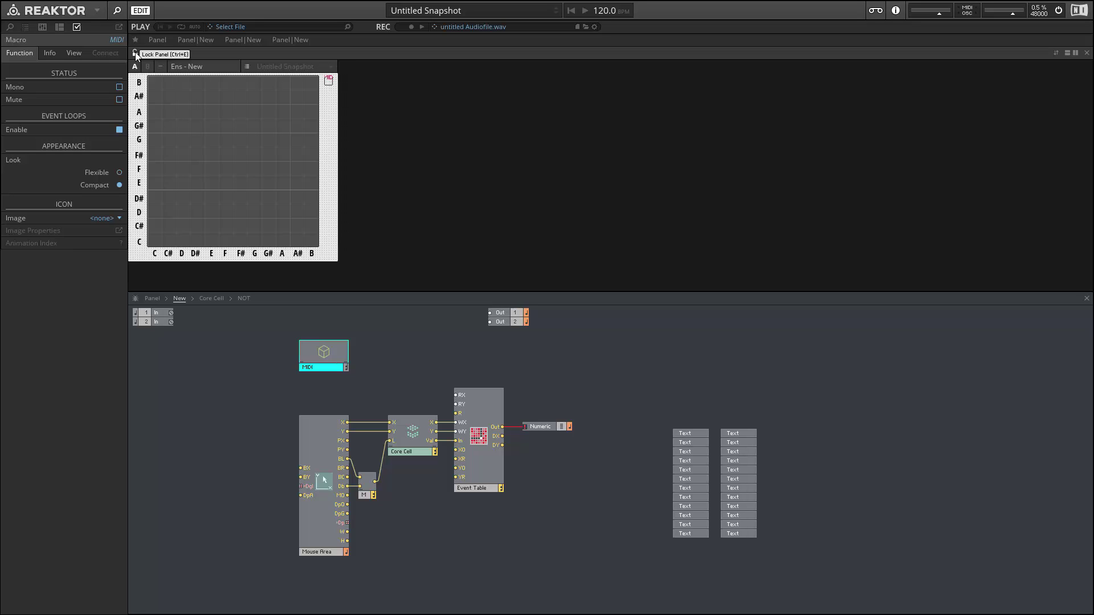
Lock the panel layout and enter the MIDI macro
click(136, 54)
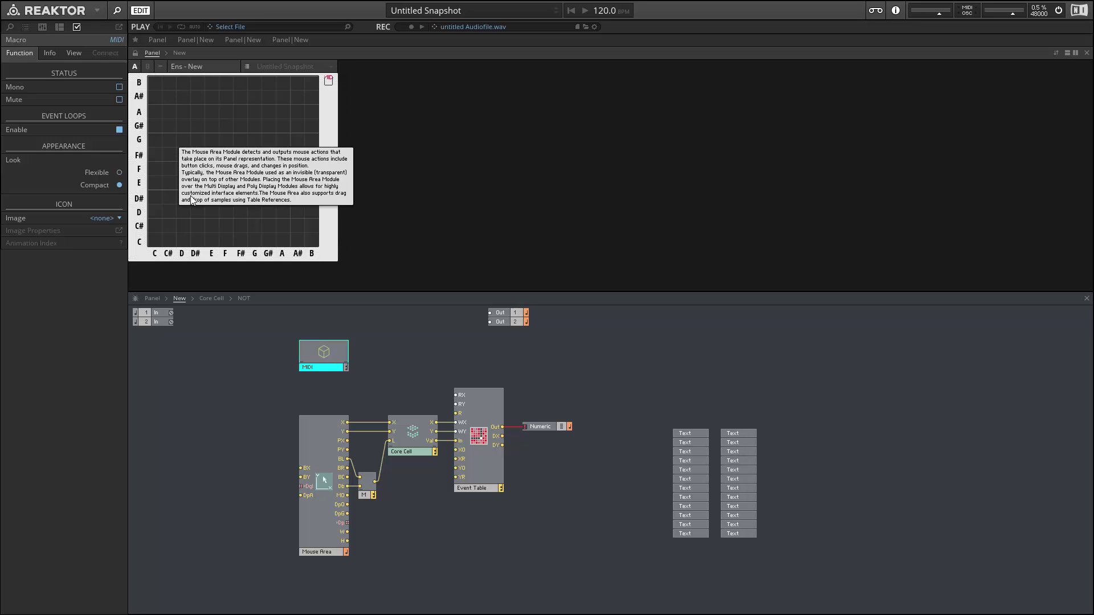
drag(327, 359, 327, 358)
double_click(326, 355)
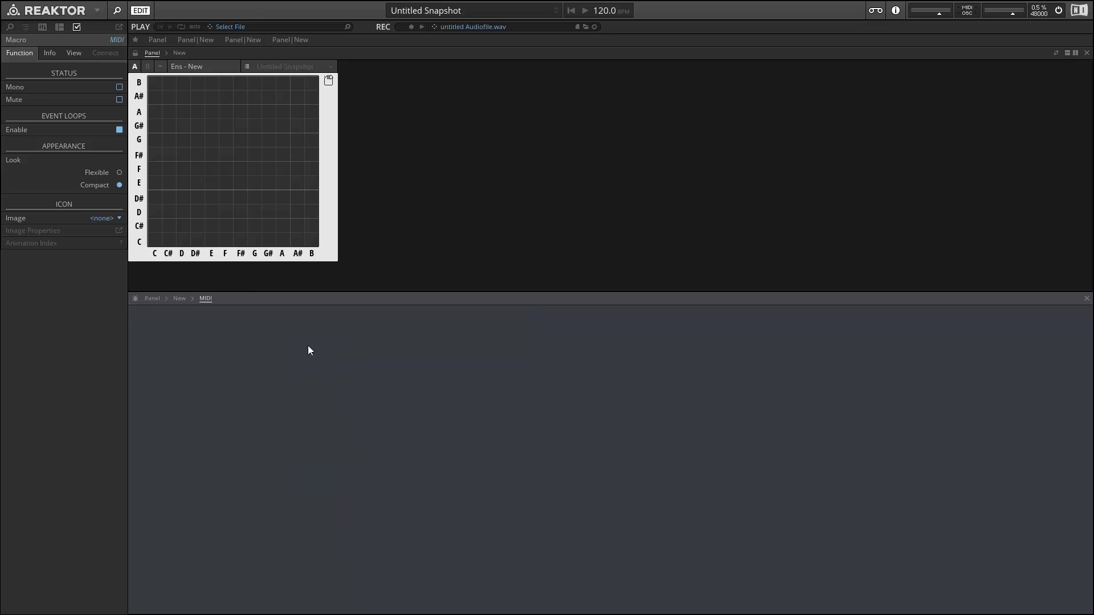
double_click(257, 362)
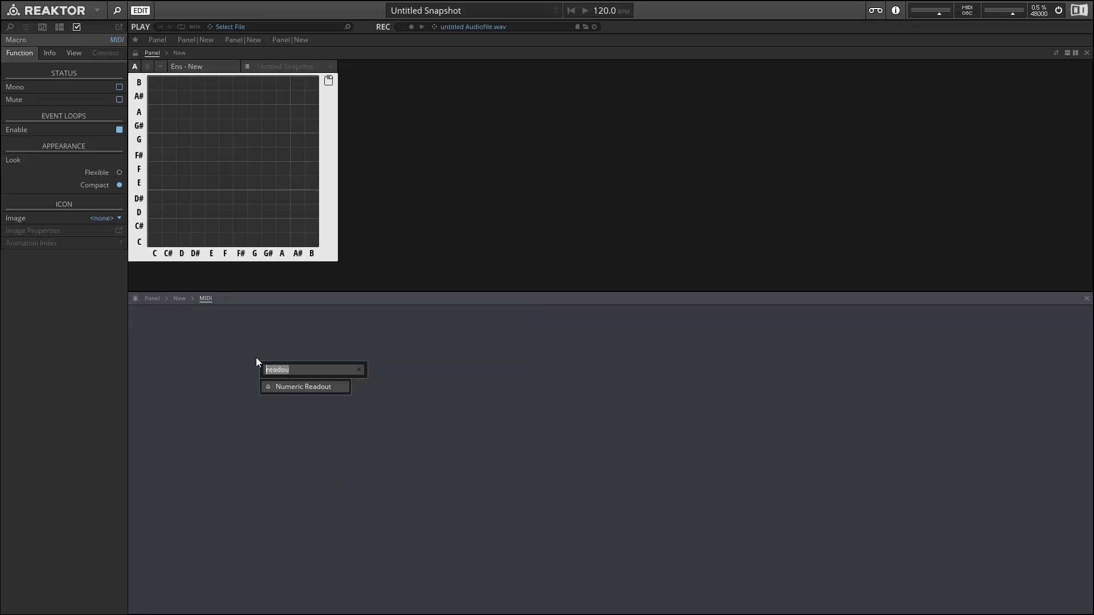
Add a MIDI In Note Pitch module and move it down-left
right_click(270, 330)
mouse_move(342, 337)
mouse_move(416, 354)
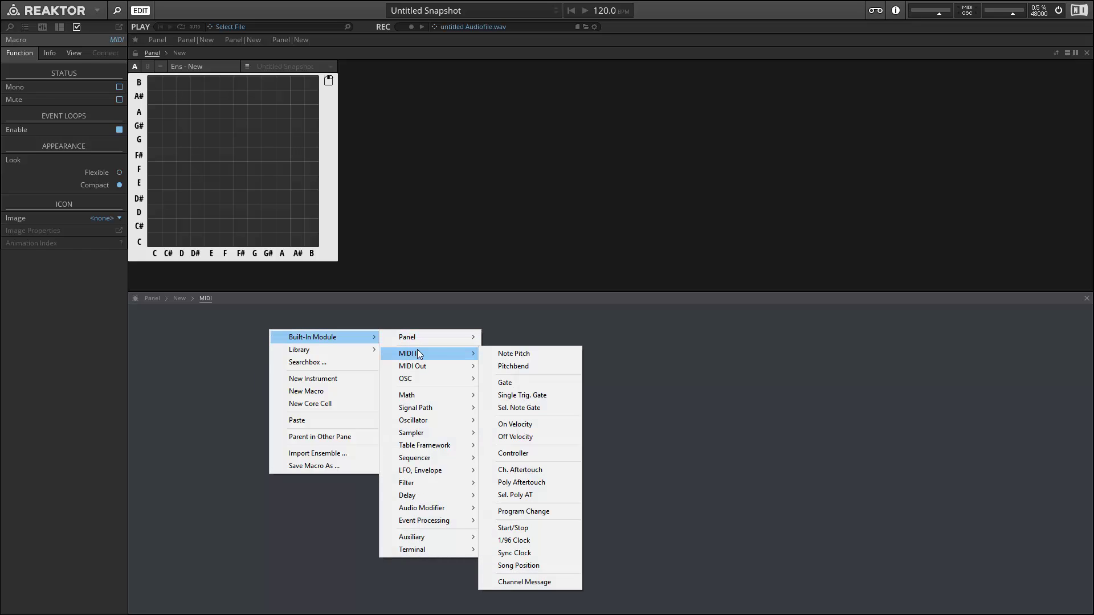
click(558, 355)
drag(296, 340, 285, 379)
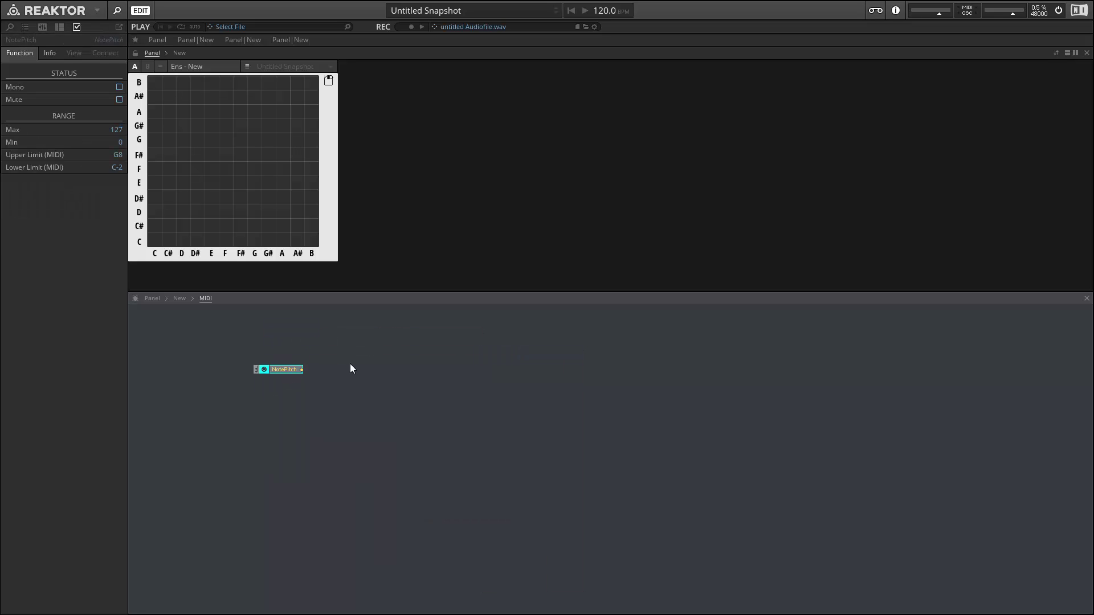
Add a Math Modulo module next to NotePitch
right_click(350, 365)
mouse_move(415, 371)
mouse_move(524, 376)
mouse_move(539, 429)
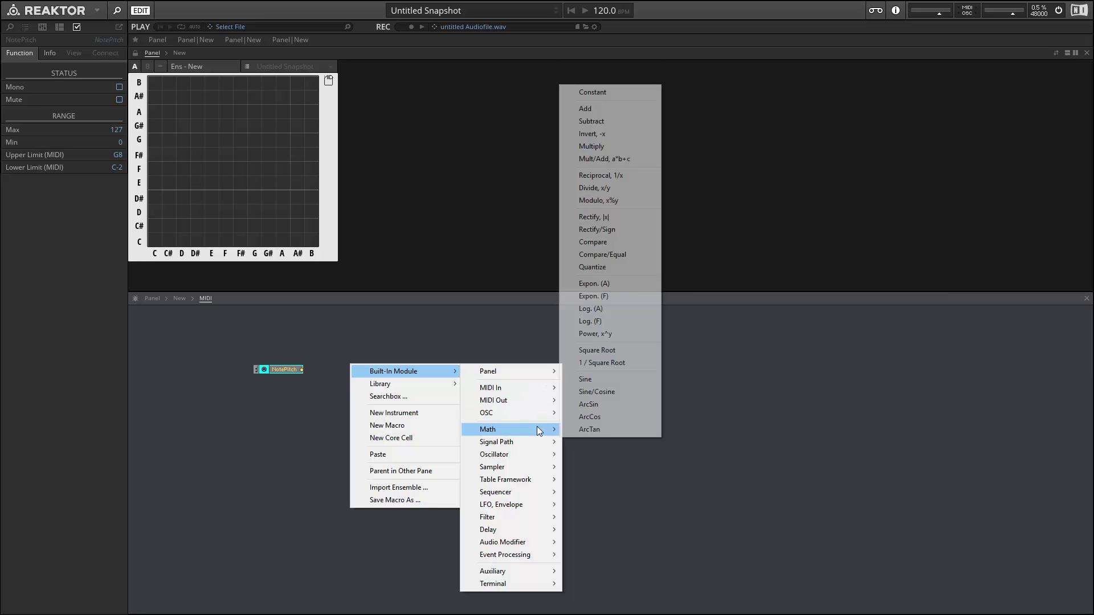
click(604, 200)
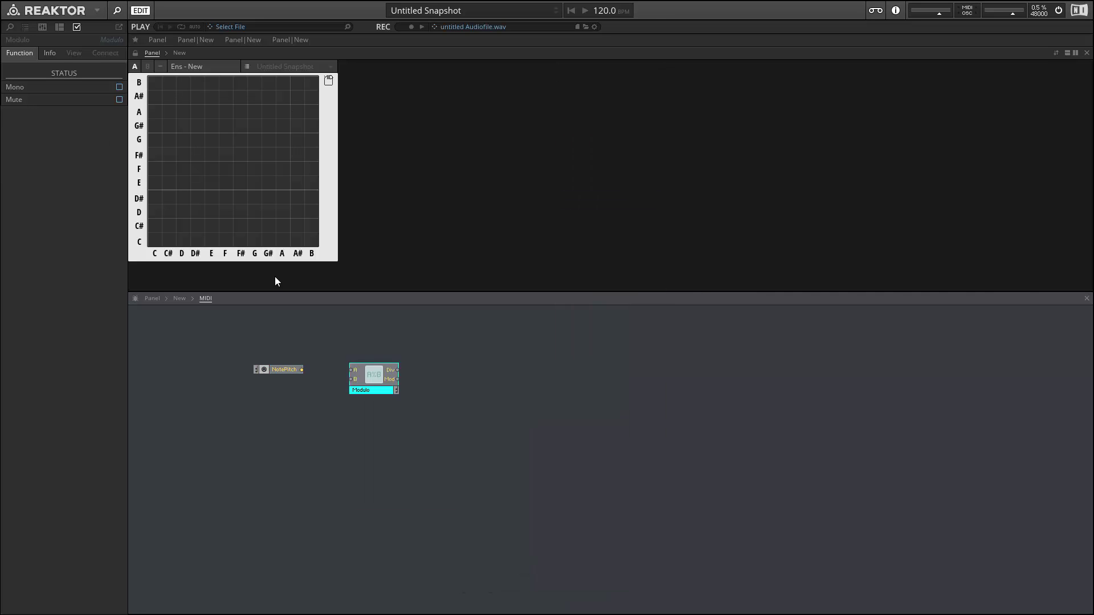
Attach a constant of 12 to Modulo's B input and place NotePitch beside Modulo
right_click(351, 380)
click(363, 396)
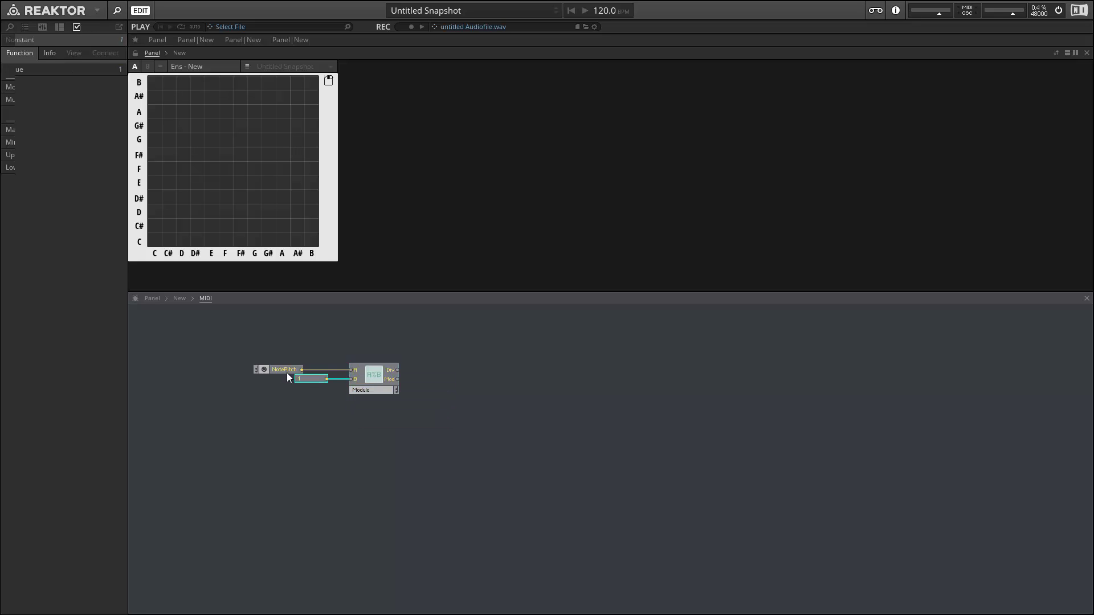
drag(286, 373, 309, 373)
double_click(312, 380)
text(12)
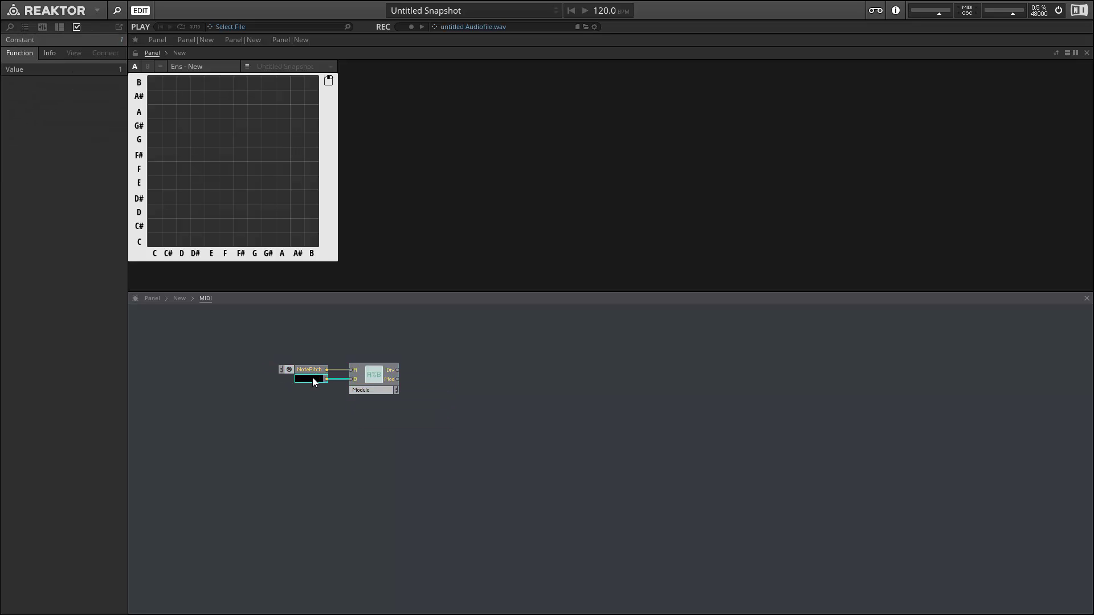
click(302, 403)
Bring up the module-creation menu lower in the MIDI macro structure
right_click(421, 323)
mouse_move(450, 330)
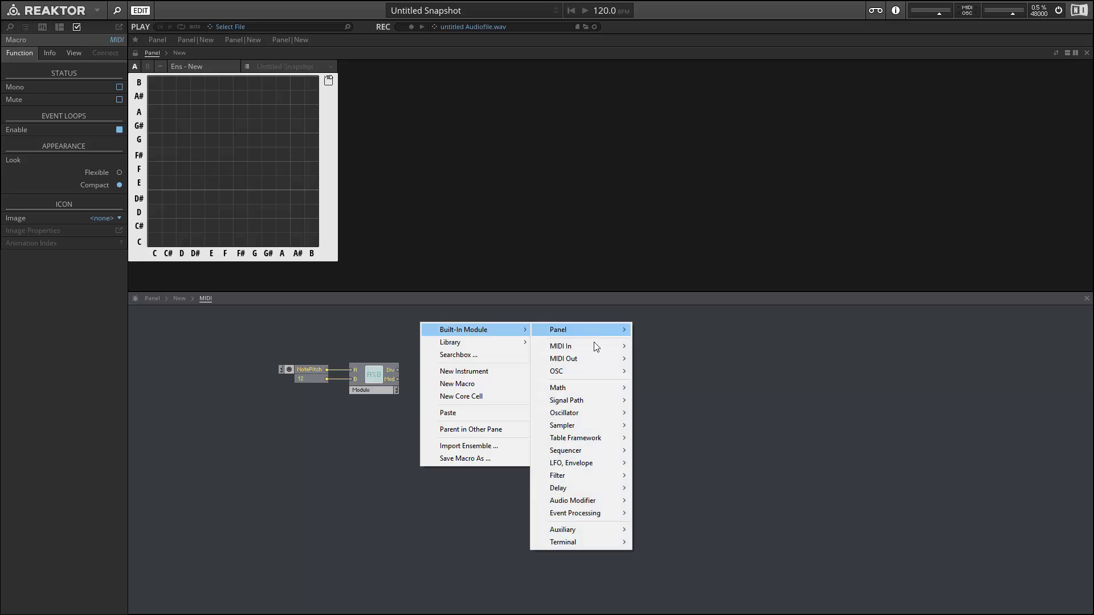
click(500, 532)
right_click(495, 411)
Add a Numeric Readout and wire NotePitch's output into it
mouse_move(542, 417)
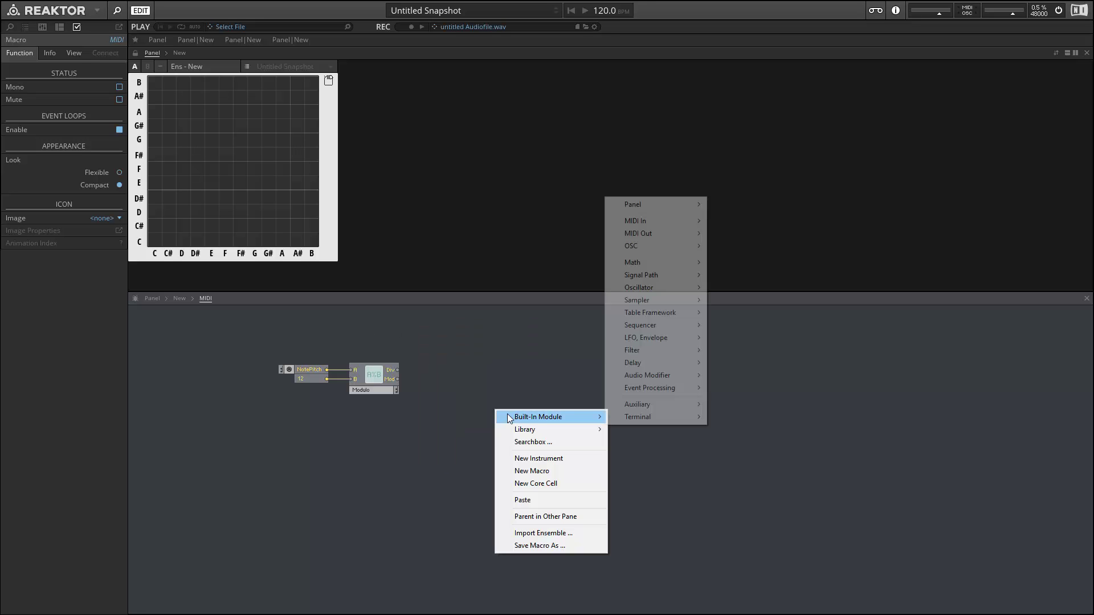
mouse_move(648, 202)
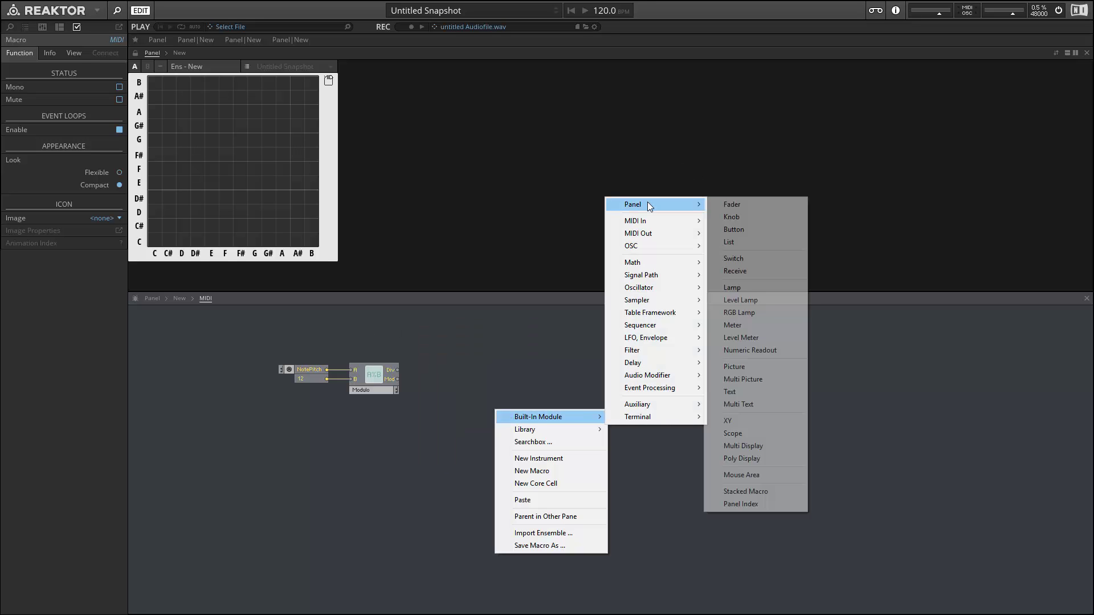
click(763, 350)
drag(328, 373, 436, 378)
click(397, 370)
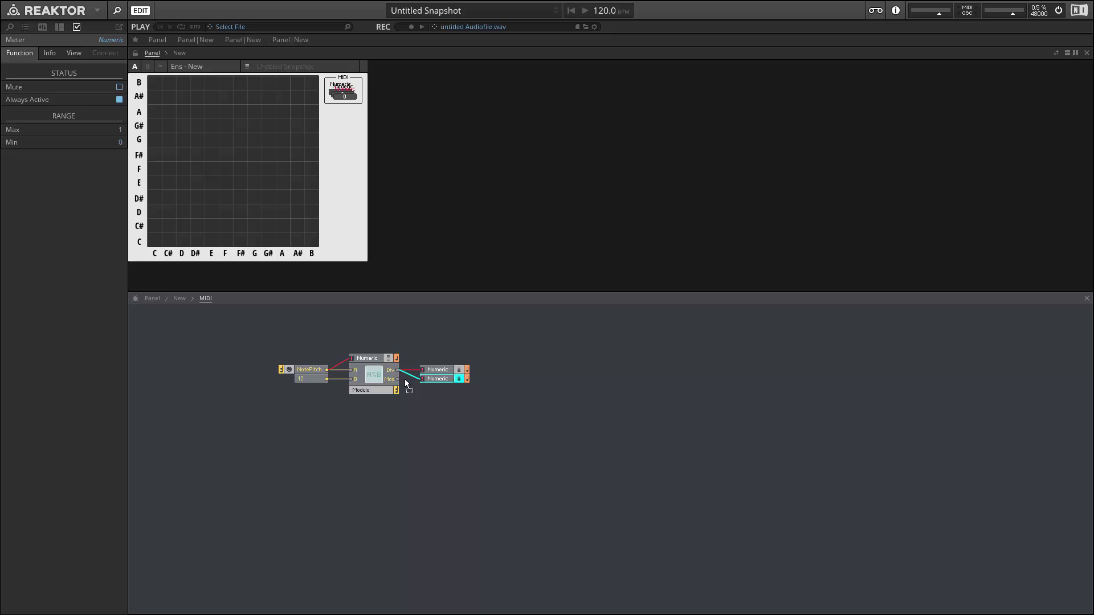
Switch the NotePitch and Modulo modules to mono
drag(381, 403, 292, 368)
right_click(371, 388)
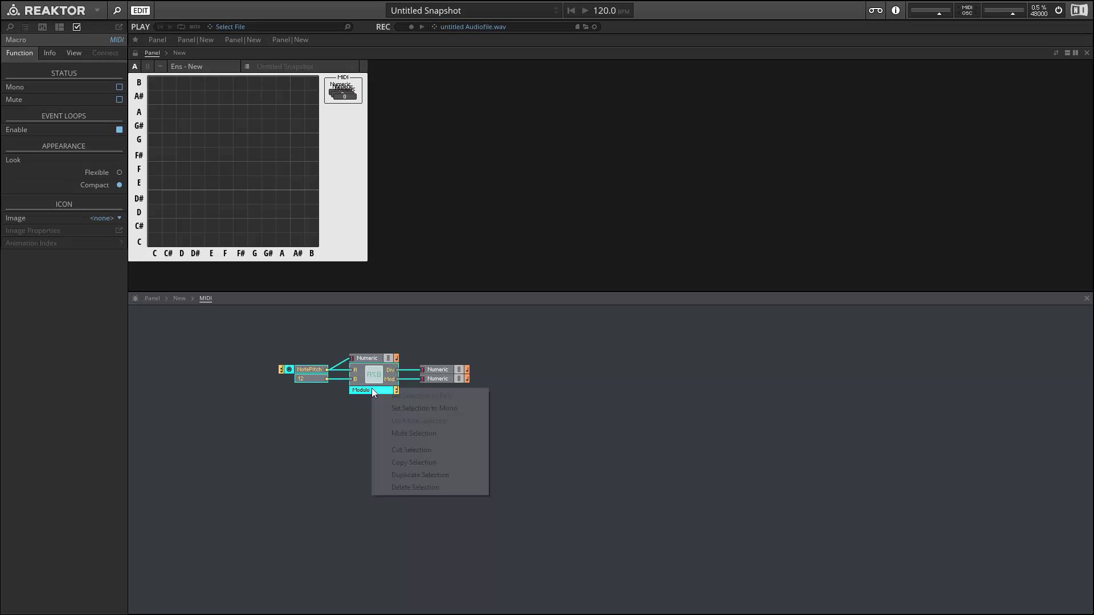
click(384, 406)
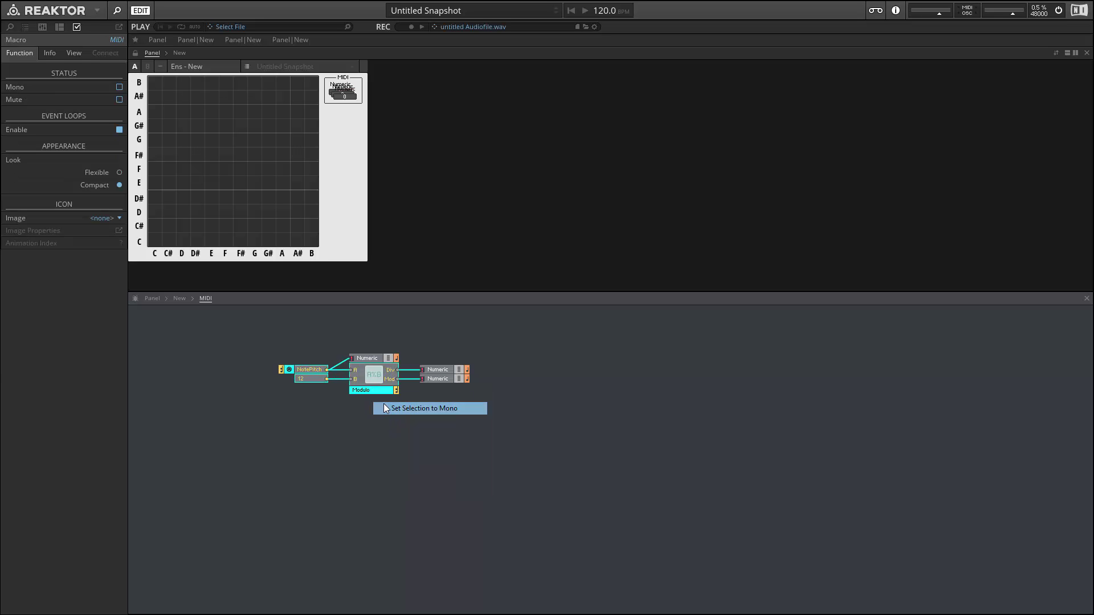
Unlock the panel, stack the second readout below the first, then relock it
click(136, 53)
mouse_move(343, 92)
mouse_down()
mouse_move(347, 121)
mouse_move(347, 109)
mouse_up()
click(350, 92)
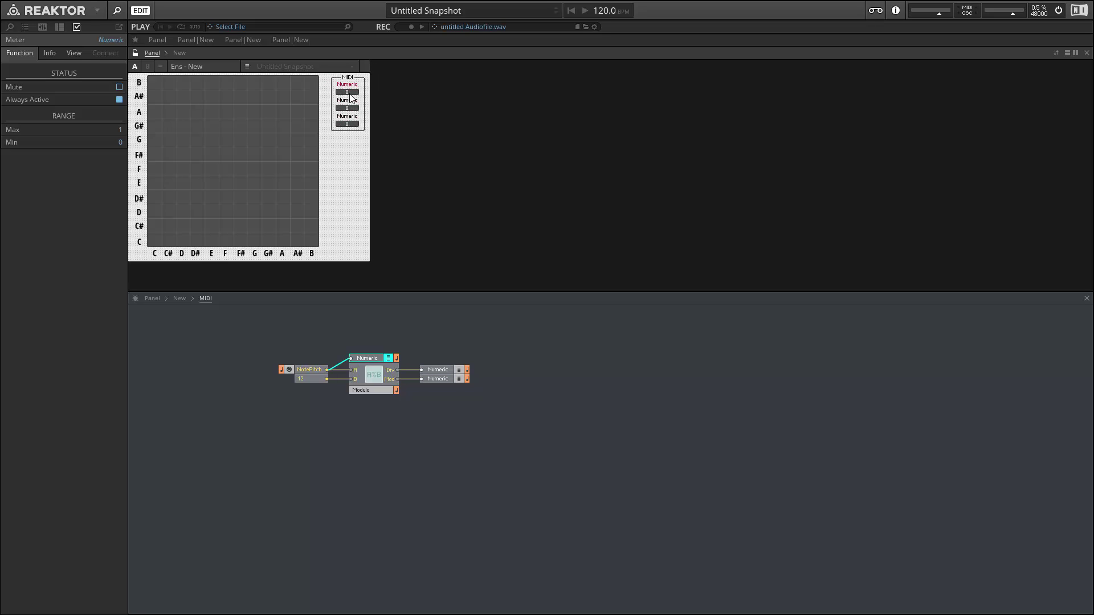
click(136, 53)
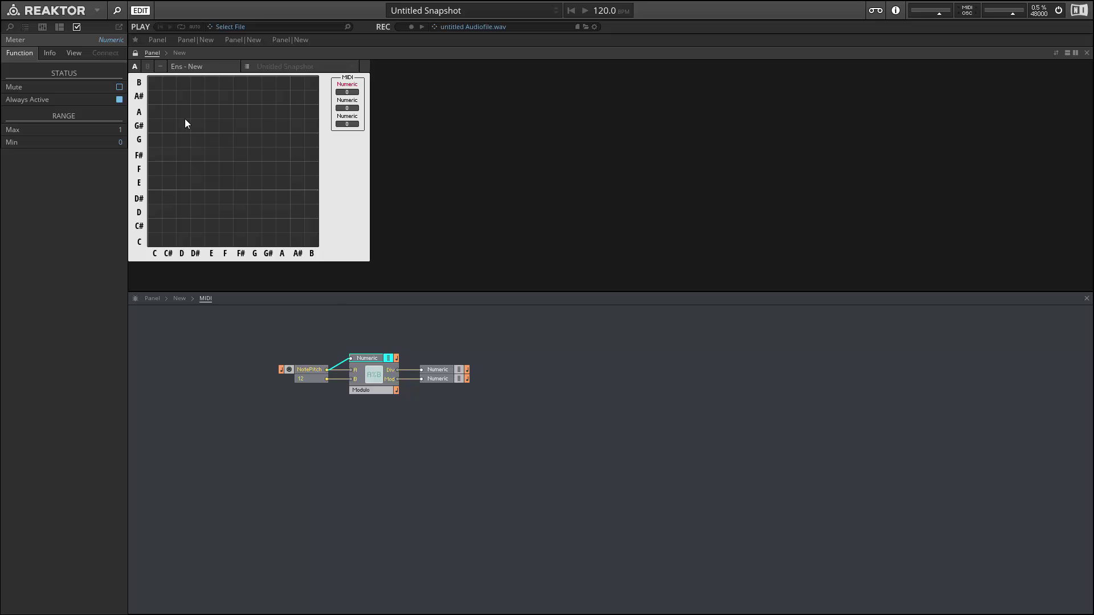
Rename the three readouts pitch, octave and note
click(368, 359)
text(pitch)
key(Return)
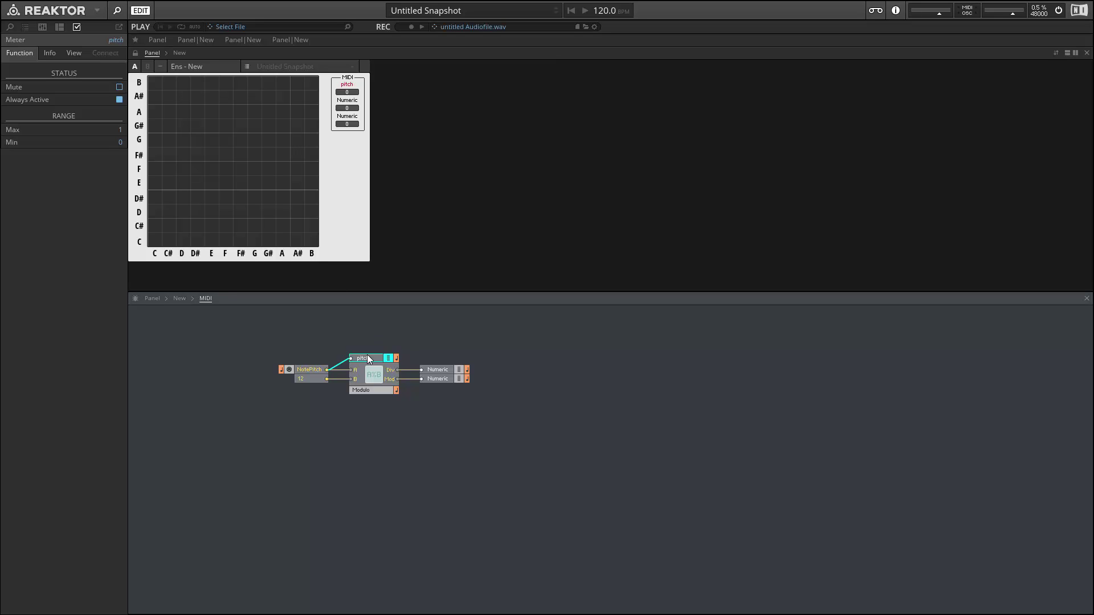
double_click(440, 372)
text(octave)
key(Return)
click(442, 380)
text(note)
key(Return)
click(446, 327)
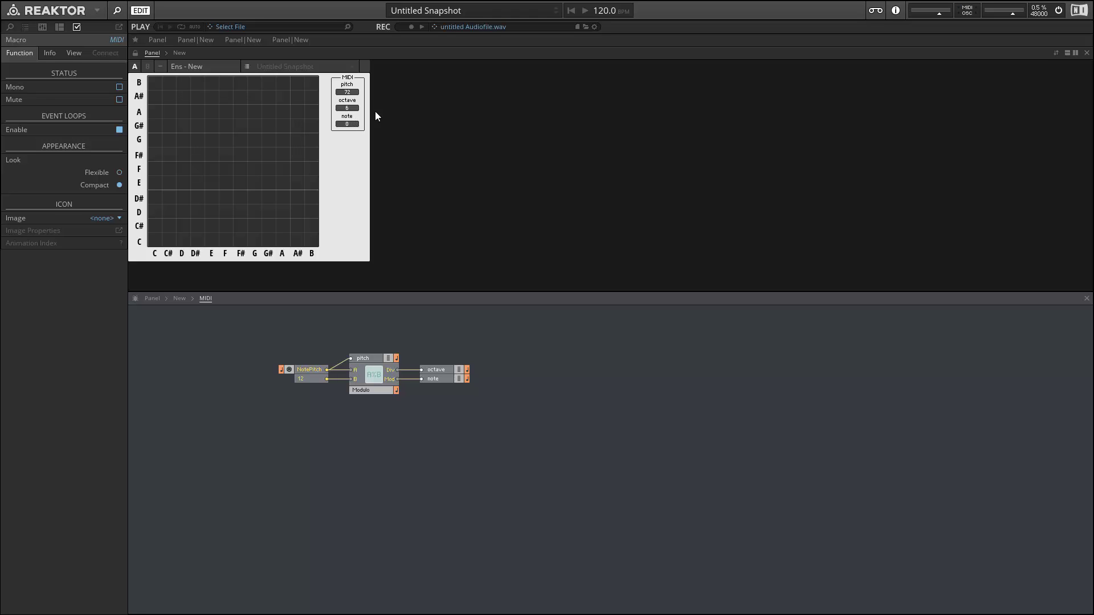
Move the octave and note meters far right and delete the wires feeding them
click(351, 95)
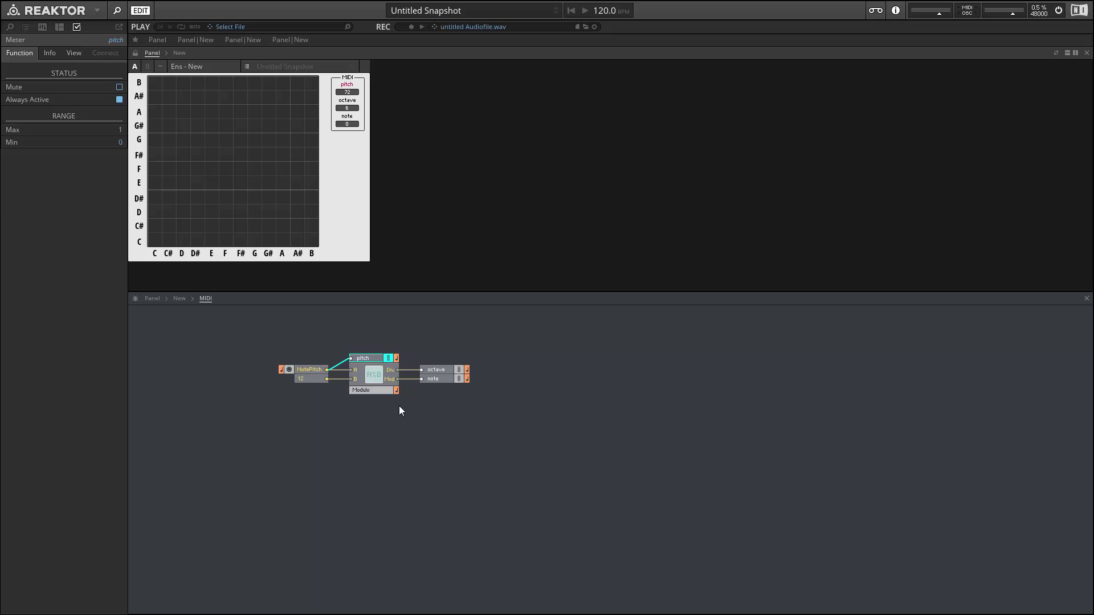
click(409, 425)
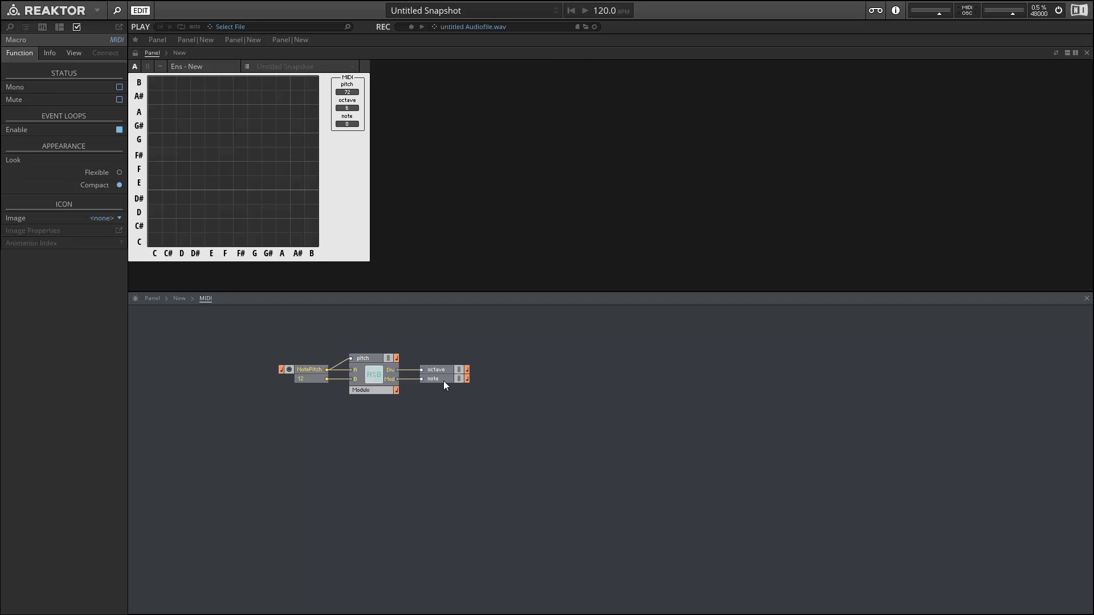
drag(446, 381, 774, 392)
click(611, 389)
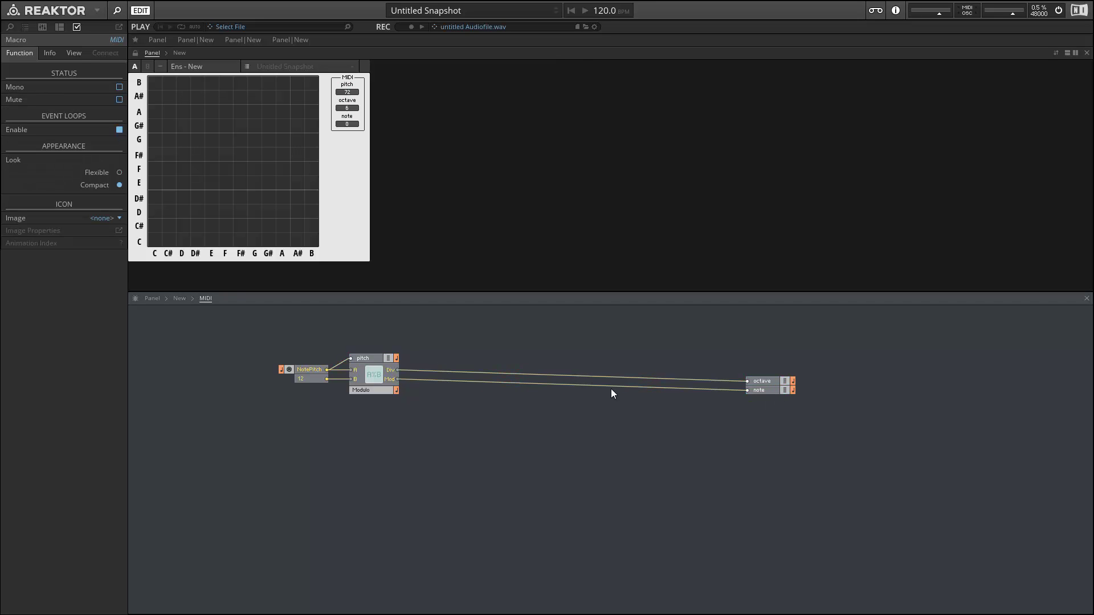
key(Delete)
click(587, 384)
key(Delete)
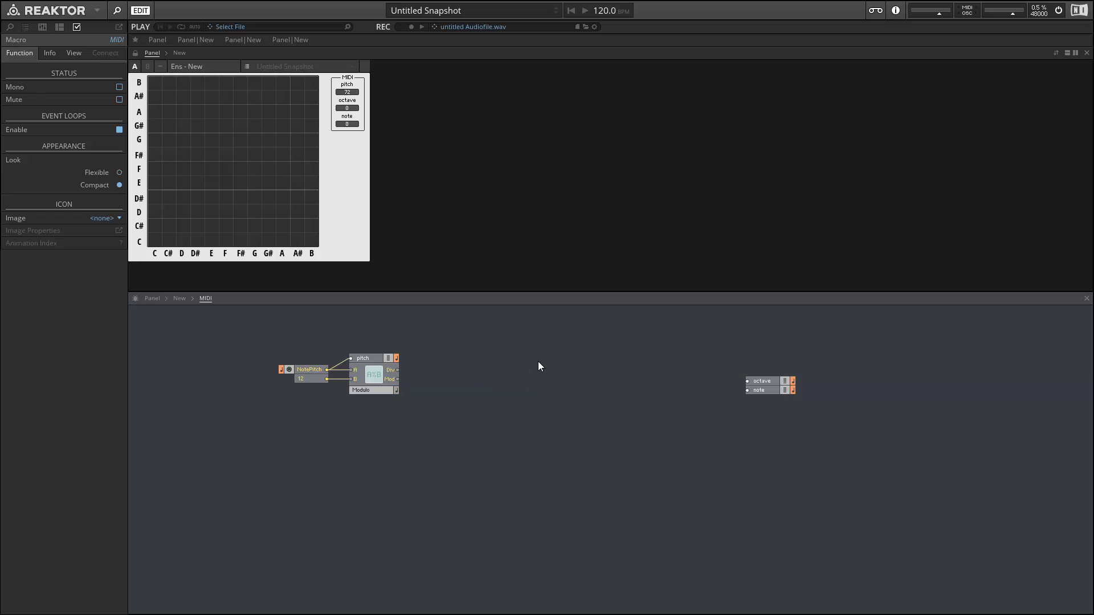
Insert a Multiply module via 'mult' and feed Modulo's Div output into it
double_click(538, 365)
text(mult)
key(Return)
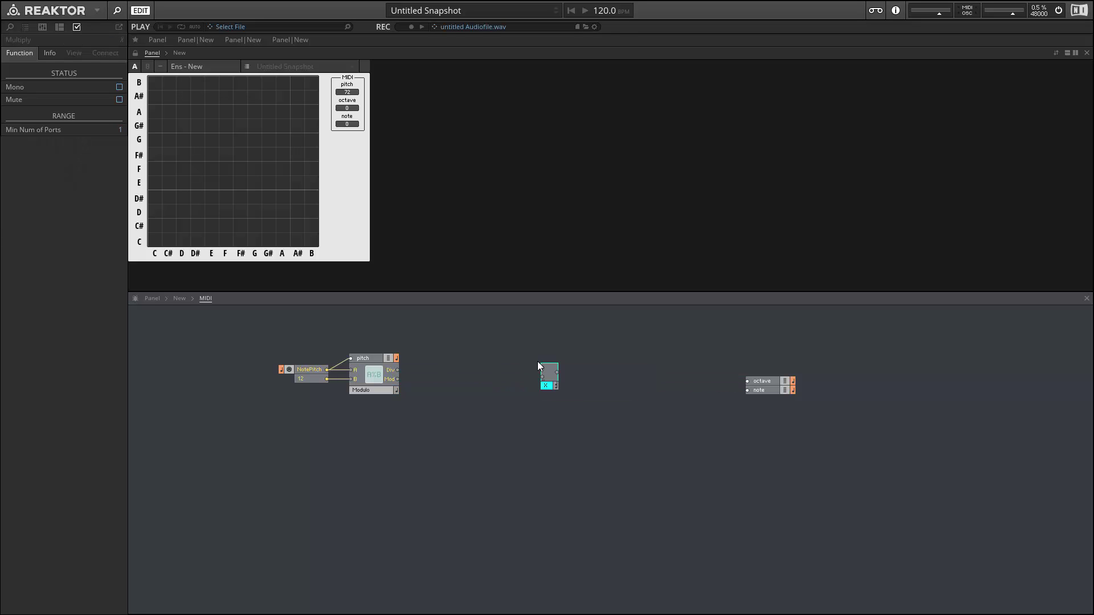
drag(539, 368, 397, 372)
drag(554, 389, 488, 383)
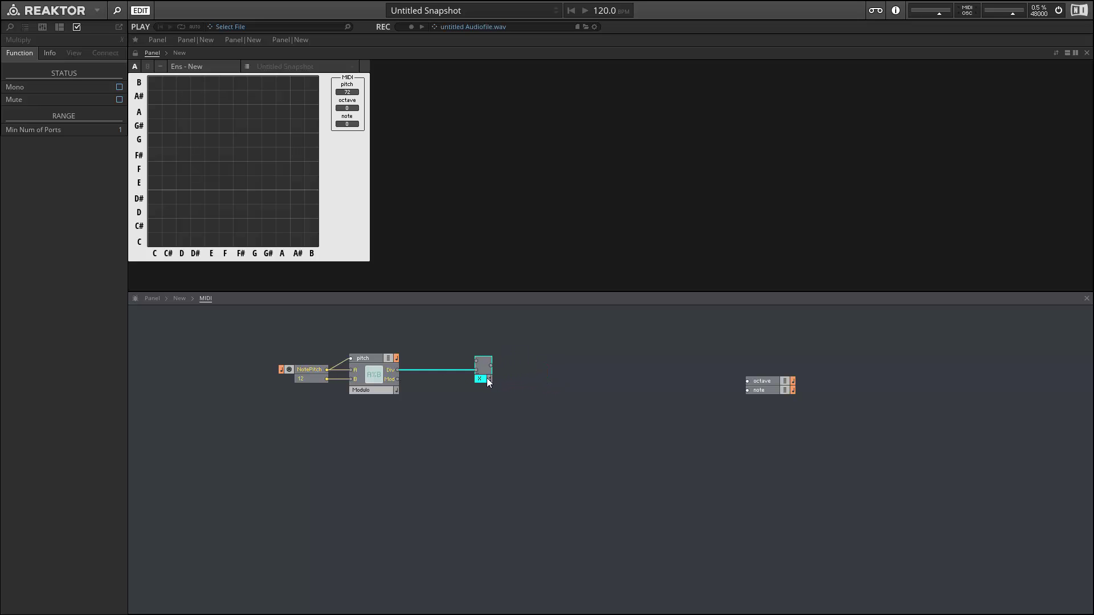
Give Multiply's upper input a constant of 12 and arrange the pair
right_click(476, 362)
click(521, 379)
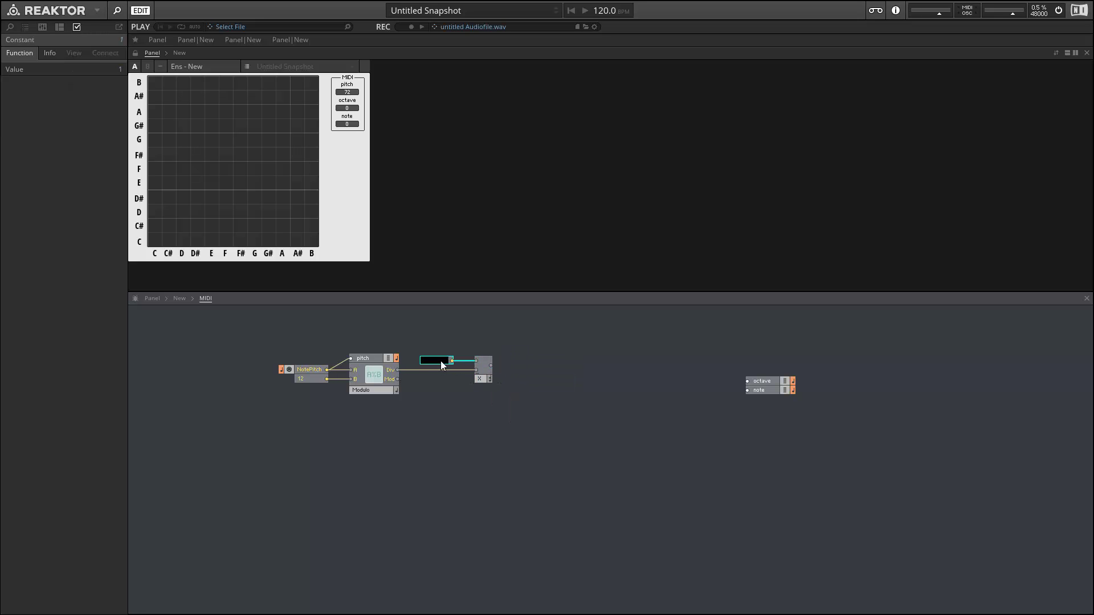
text(12)
click(429, 354)
drag(485, 379, 477, 380)
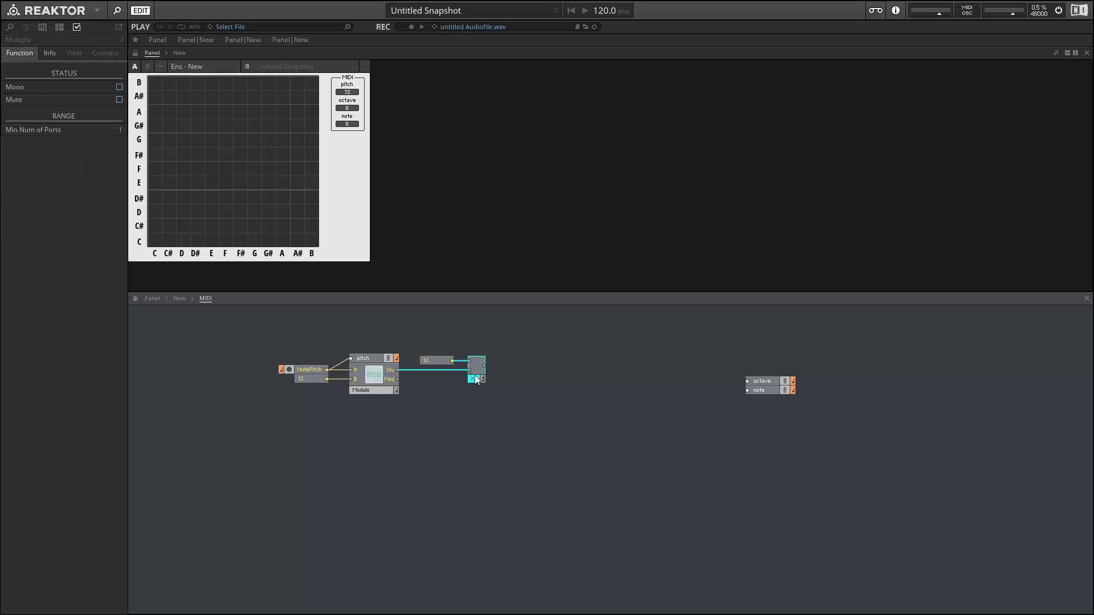
drag(416, 317, 454, 379)
Set the constant 12 and Multiply modules to mono
right_click(457, 378)
click(466, 397)
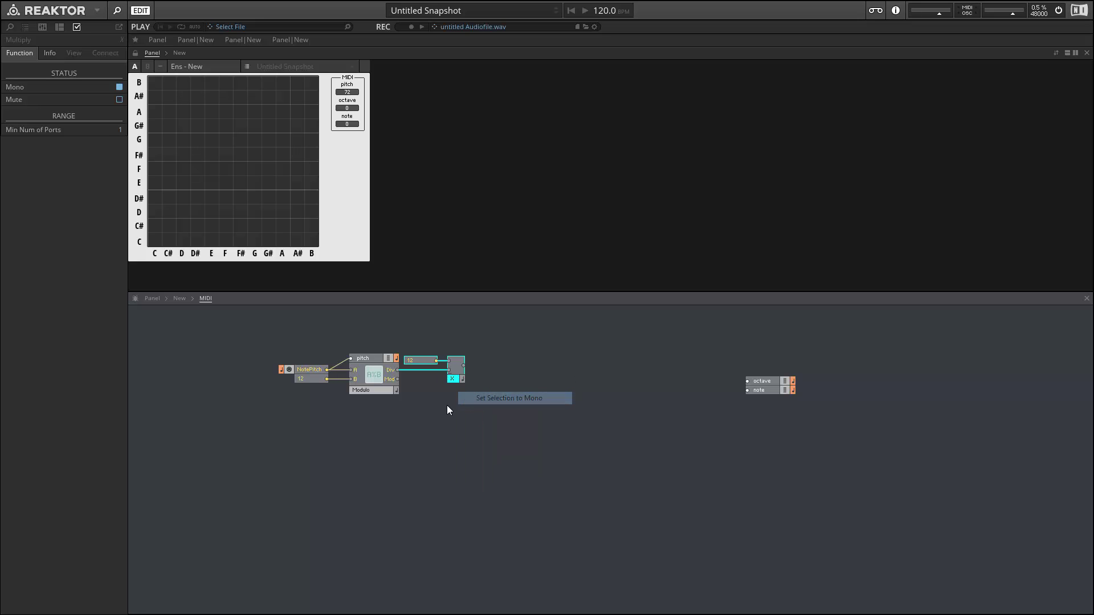
click(446, 405)
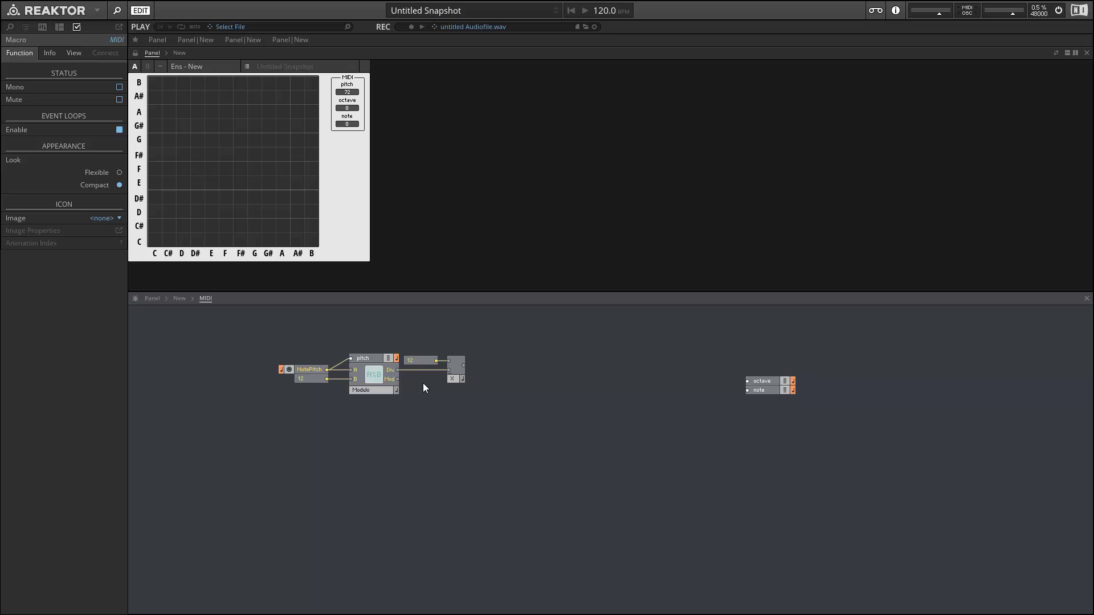
Add an Out Port named X, aligned with Modulo's Mod output
right_click(406, 386)
mouse_move(417, 394)
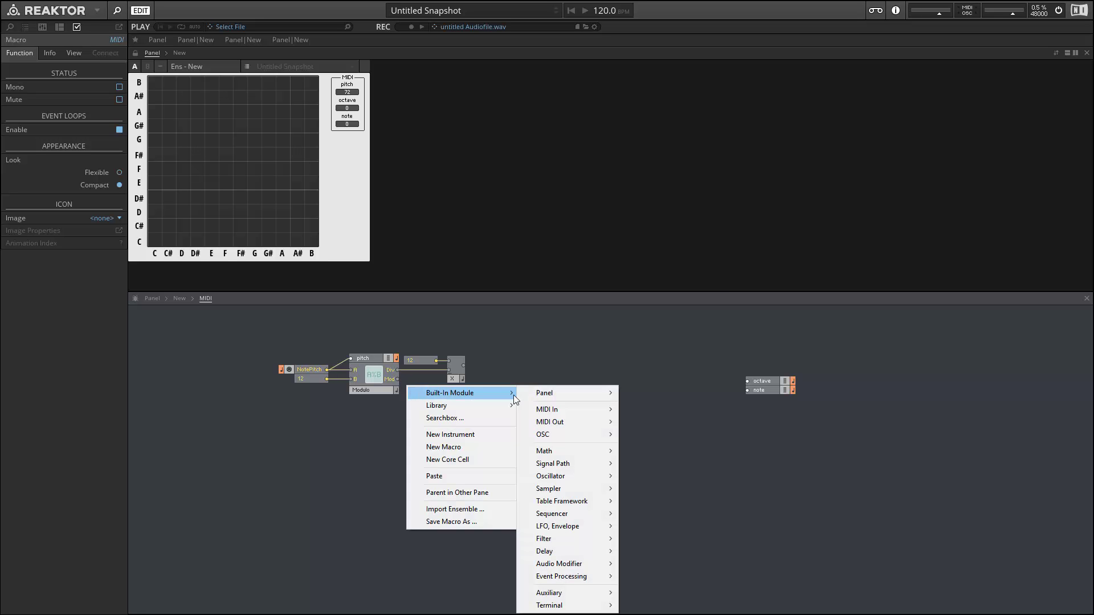
mouse_move(544, 398)
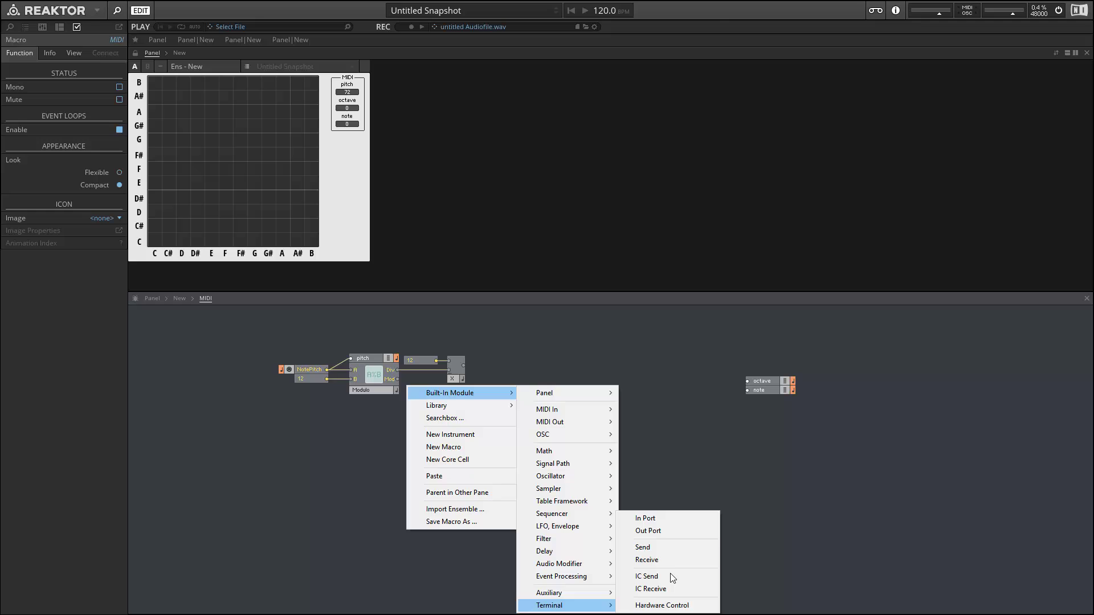
click(648, 531)
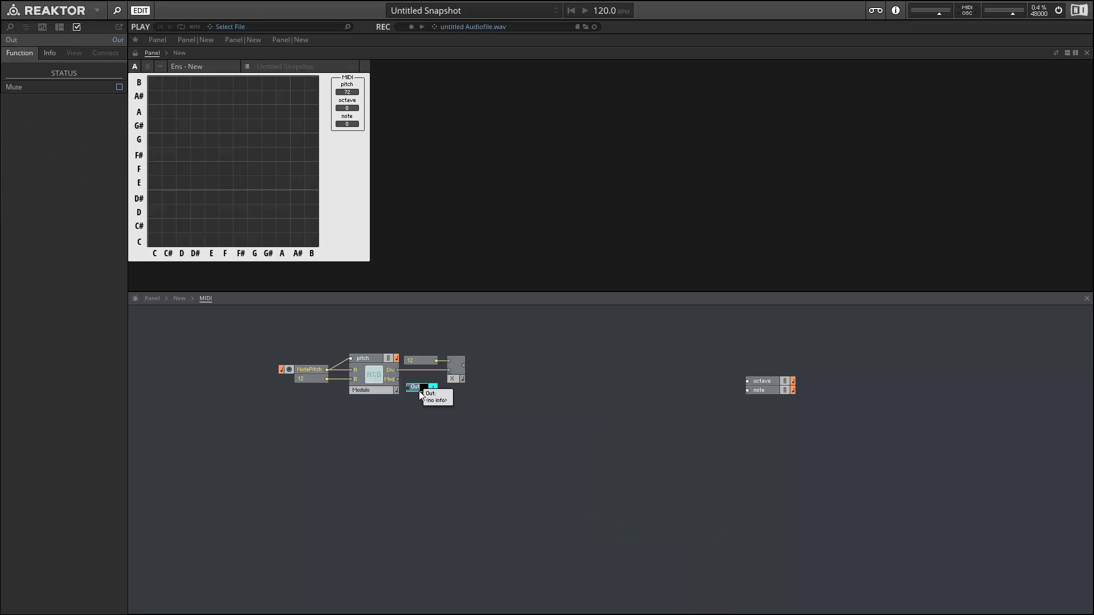
text(X)
click(404, 395)
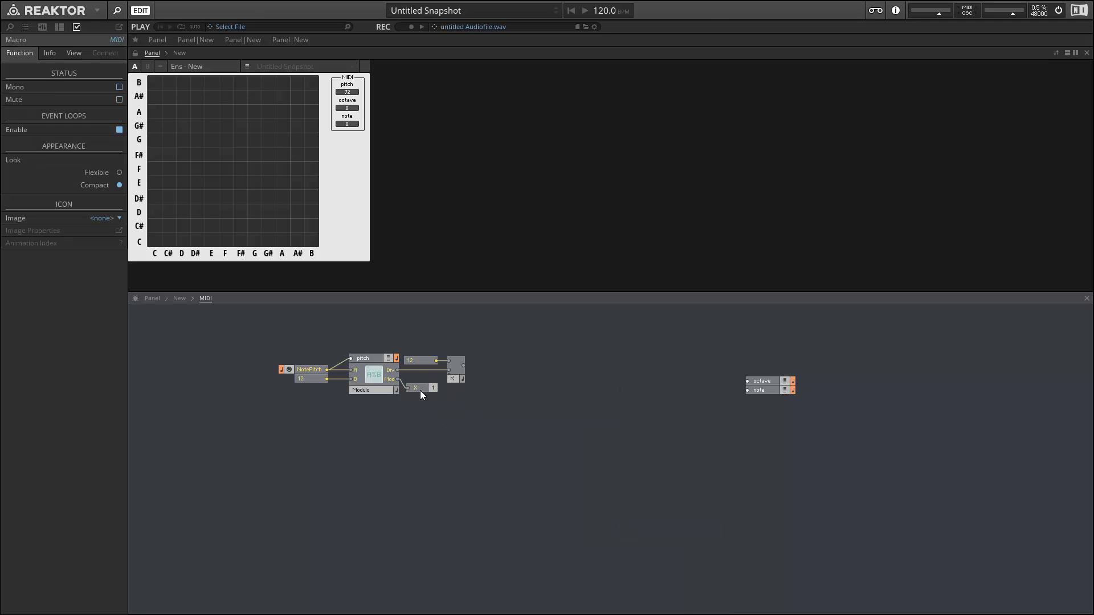
drag(420, 391, 420, 382)
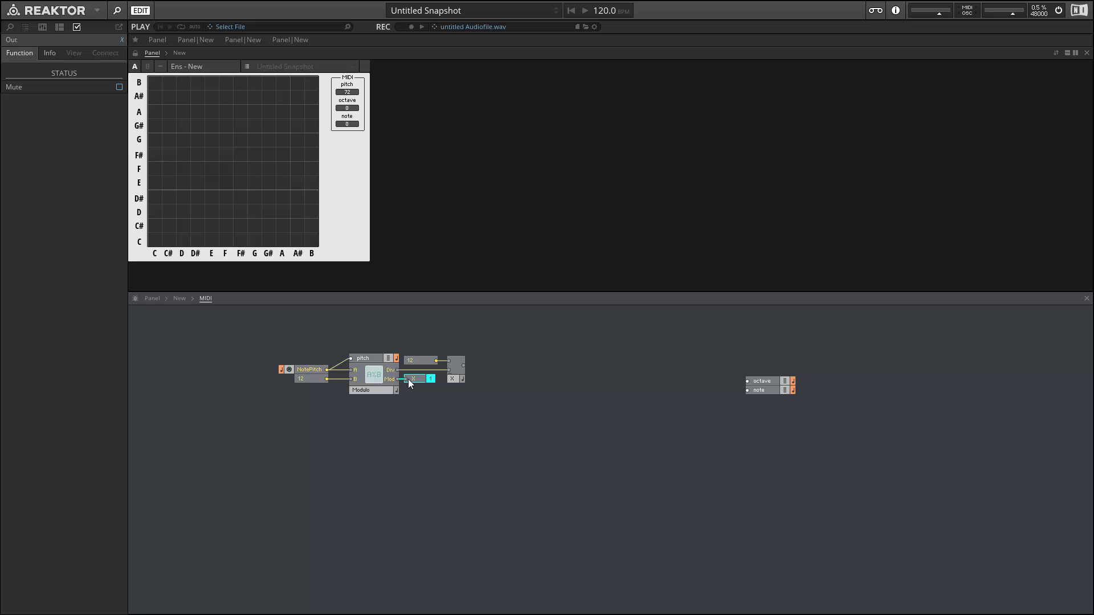
Re-enter the MIDI macro and place a Voice Info module below NotePitch and Modulo
double_click(429, 396)
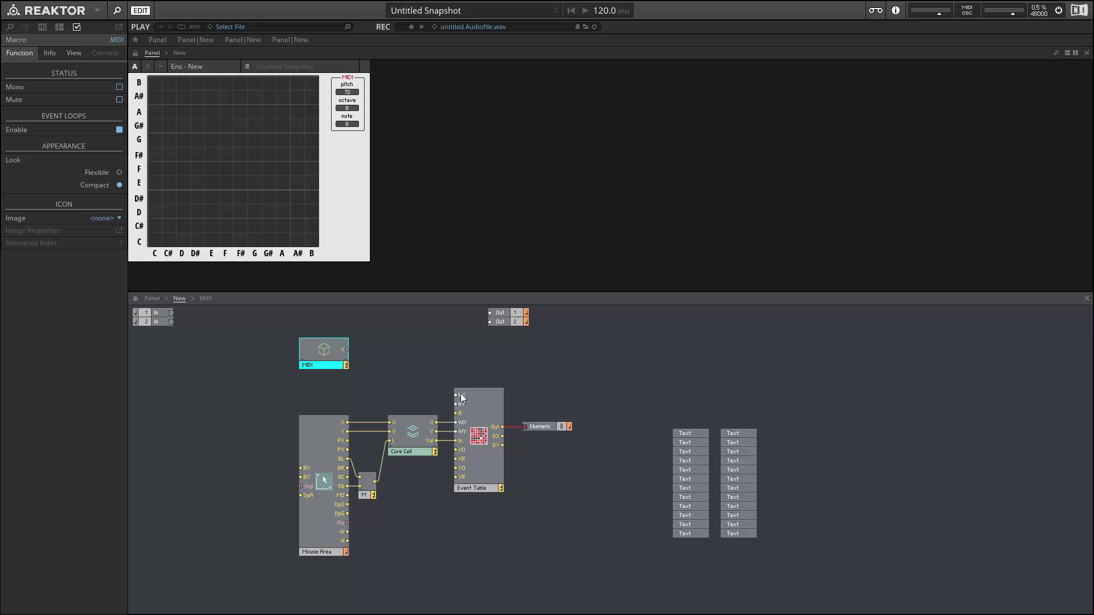
double_click(317, 354)
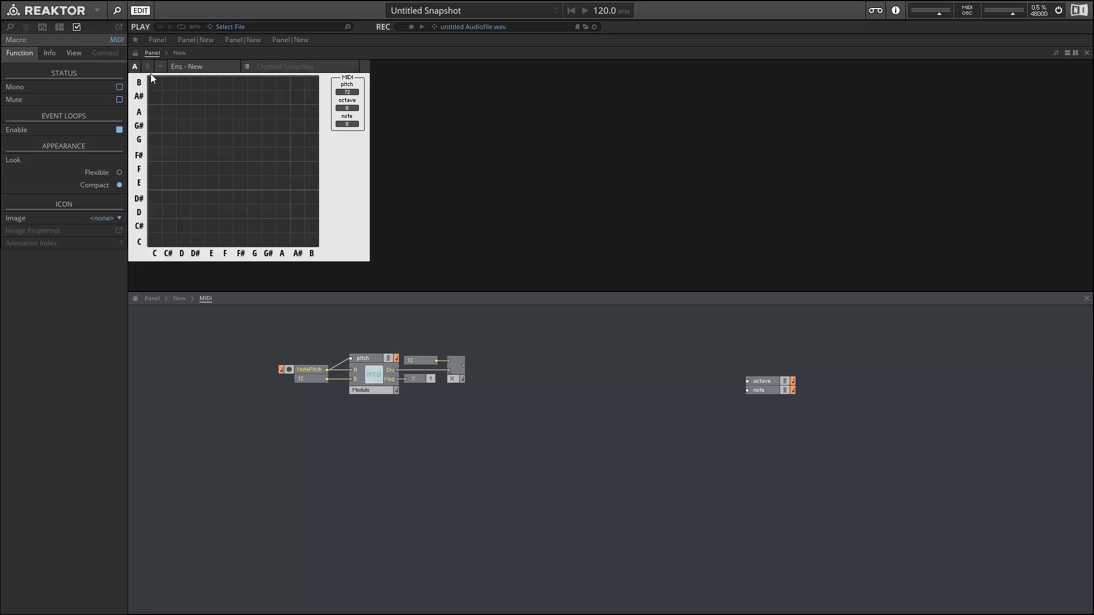
right_click(269, 446)
mouse_move(274, 449)
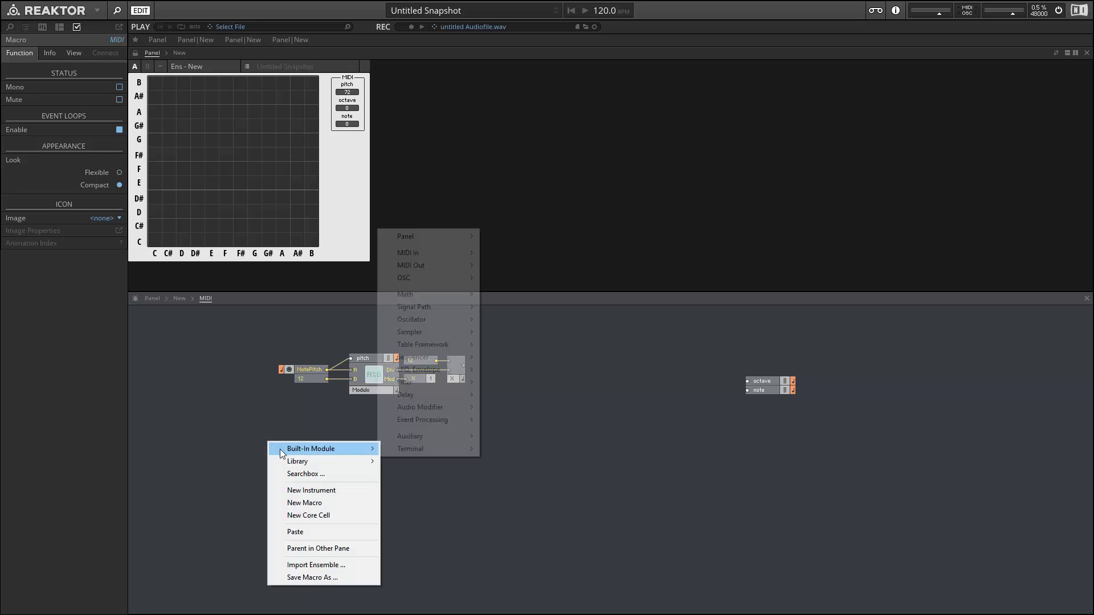
mouse_move(456, 439)
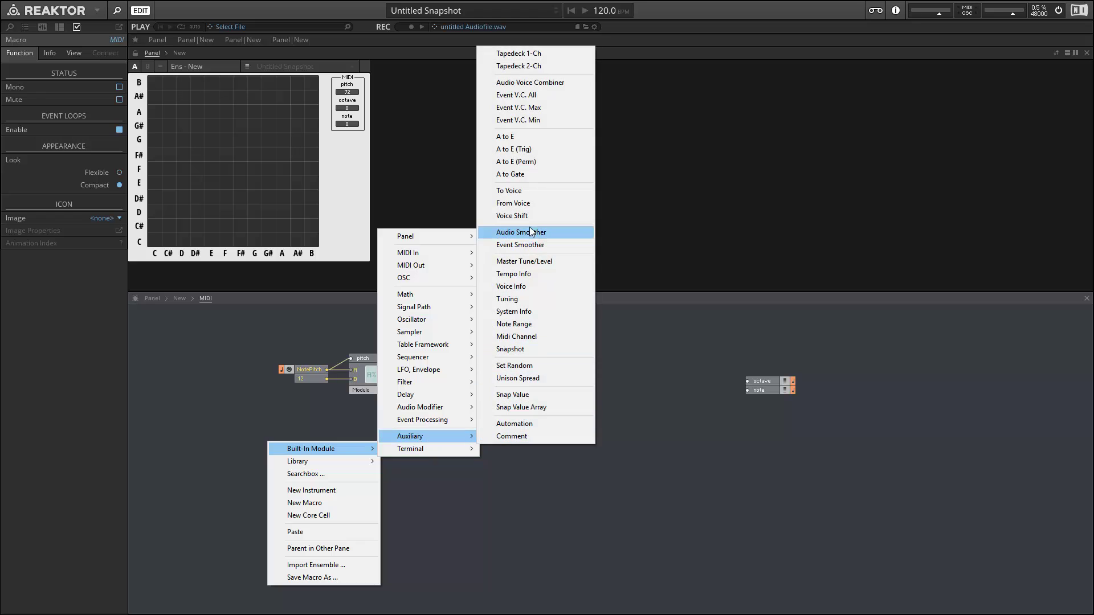
click(512, 286)
drag(279, 476, 311, 477)
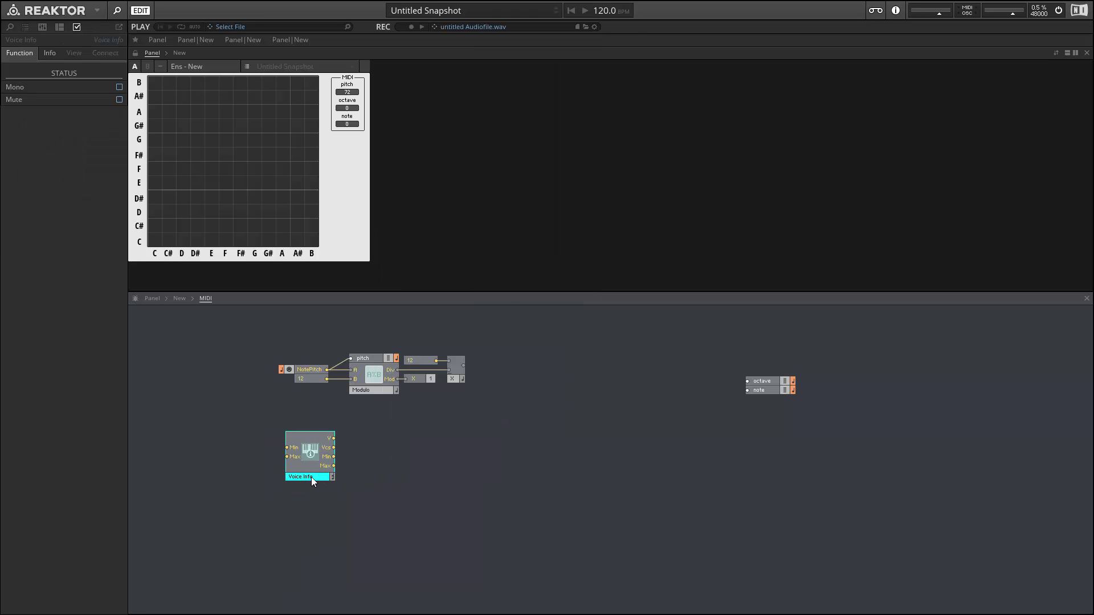
Insert a Subtract module fed by Voice Info's V, with a constant 1 on its lower input
right_click(409, 438)
mouse_move(450, 445)
mouse_move(547, 291)
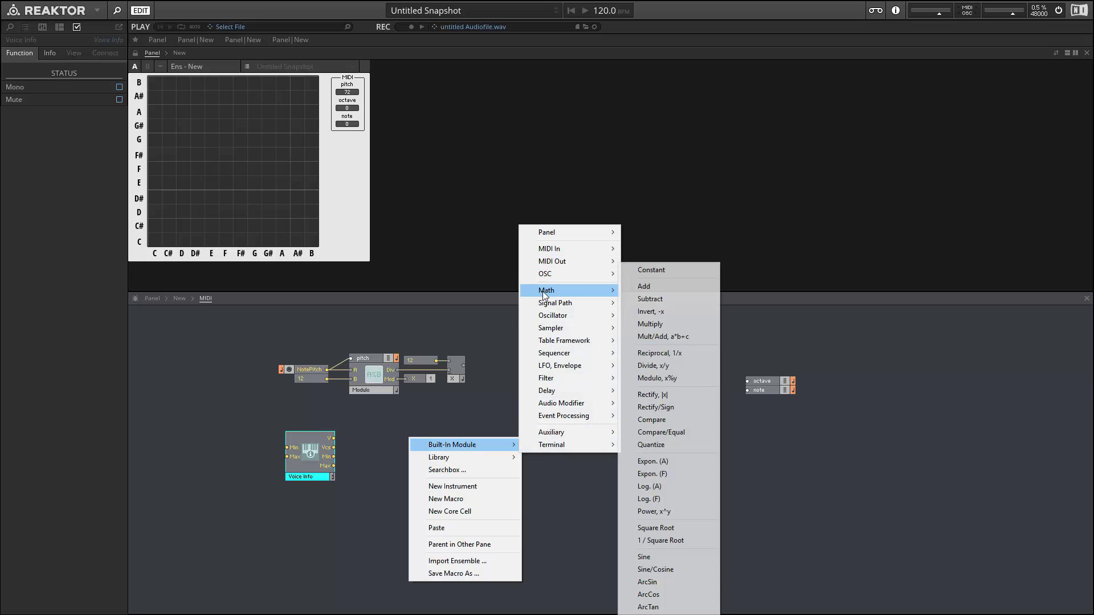
click(648, 299)
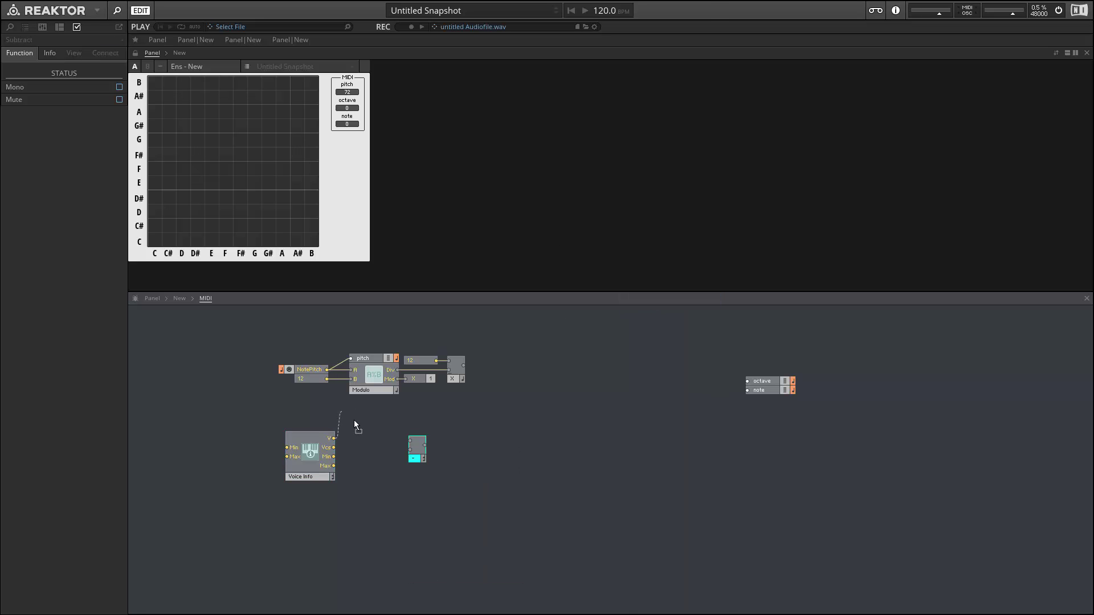
drag(354, 420, 410, 441)
right_click(411, 450)
click(451, 469)
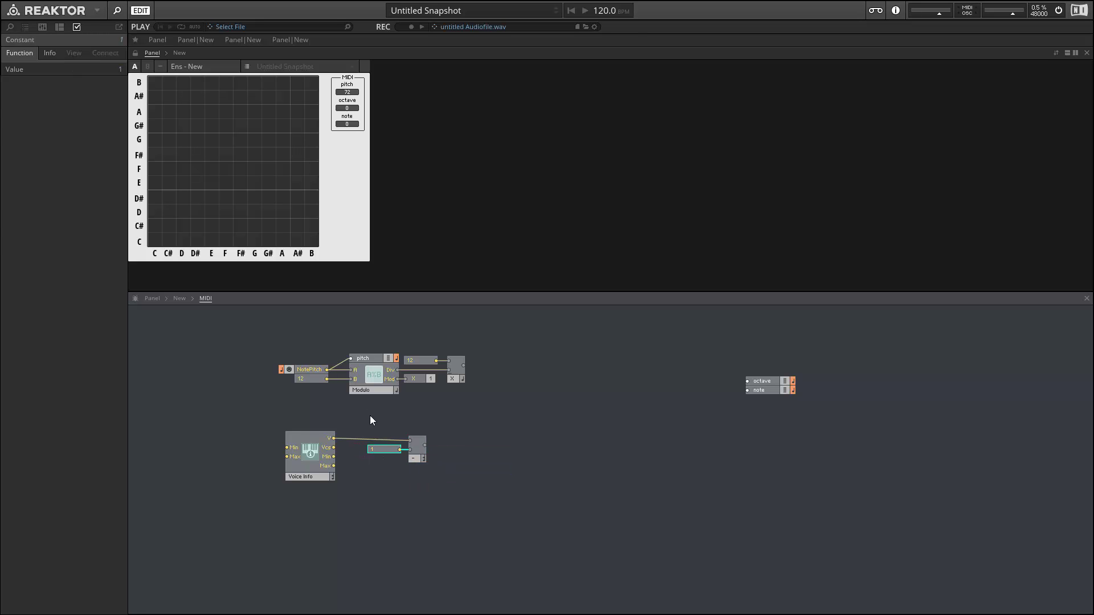
drag(370, 415, 394, 458)
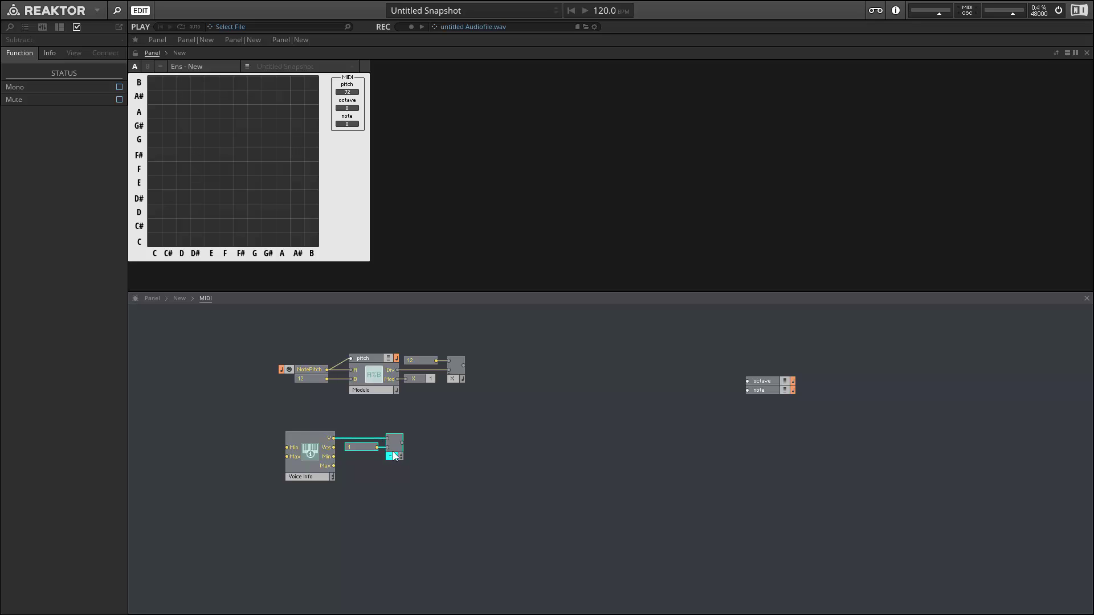
click(359, 440)
Wire the ×12 result to the octave output and voice-minus-one to the note output
drag(402, 443, 747, 380)
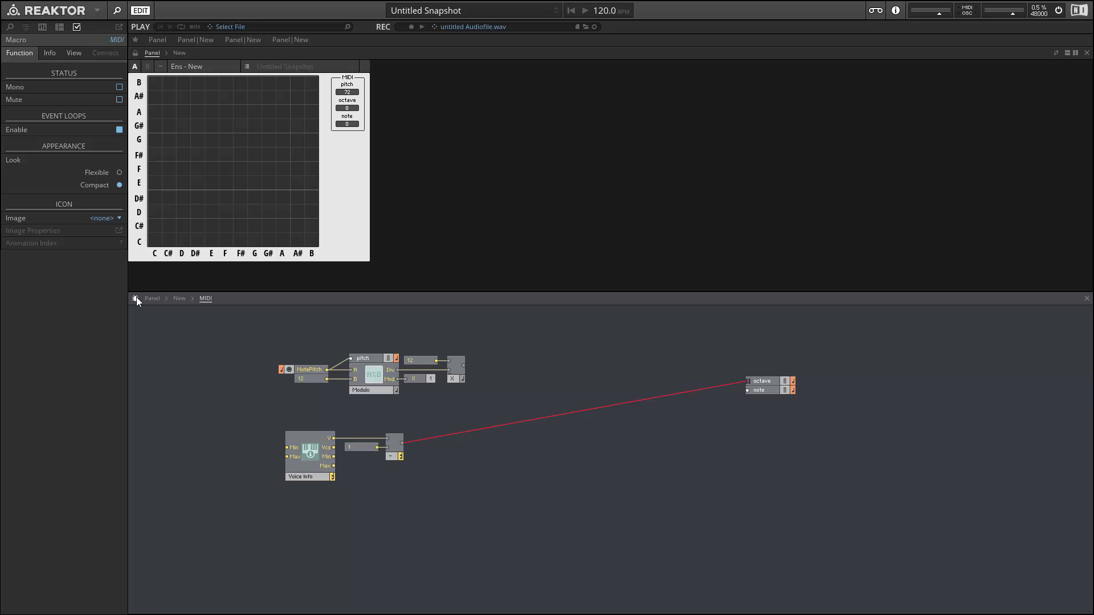
mouse_move(442, 438)
drag(463, 366, 747, 381)
drag(748, 390, 402, 443)
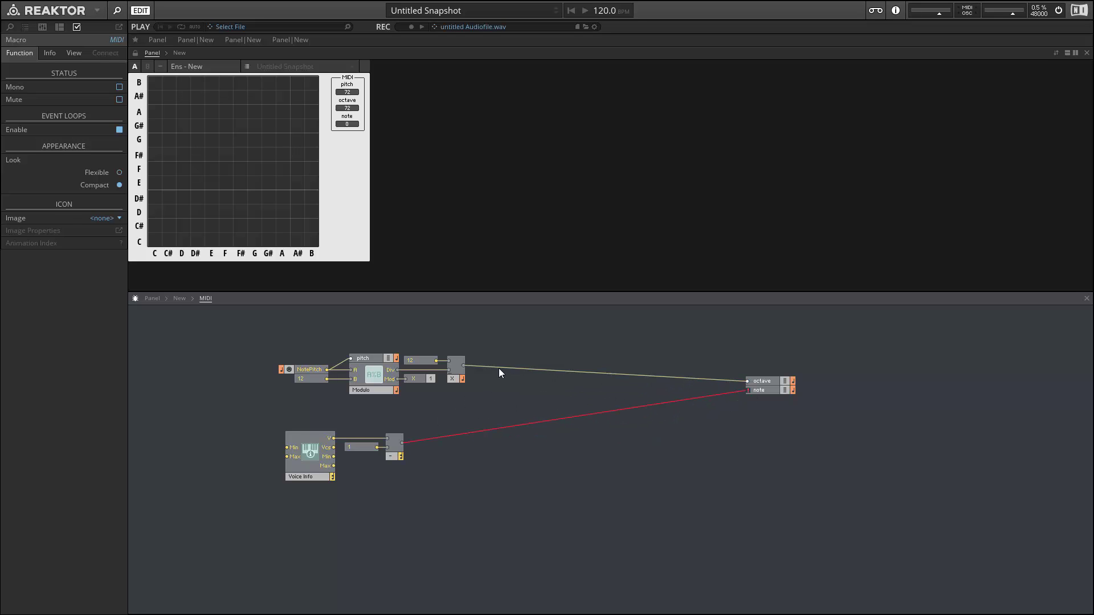
Insert an Add module summing ×12 and Subtract outputs, and connect it to note
mouse_move(514, 369)
right_click(499, 402)
mouse_move(501, 408)
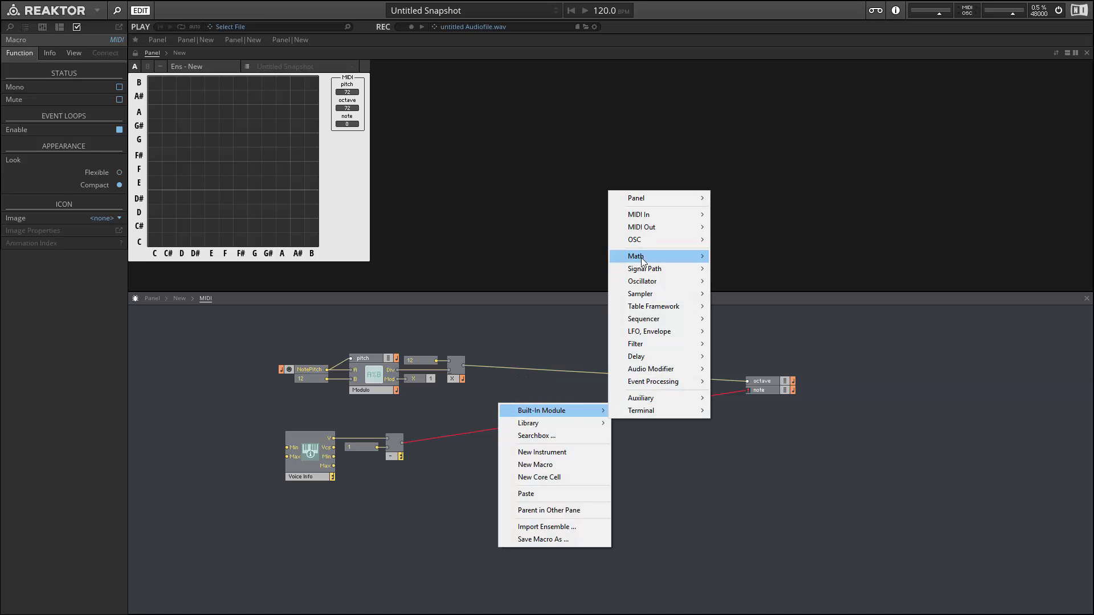
mouse_move(642, 260)
click(741, 271)
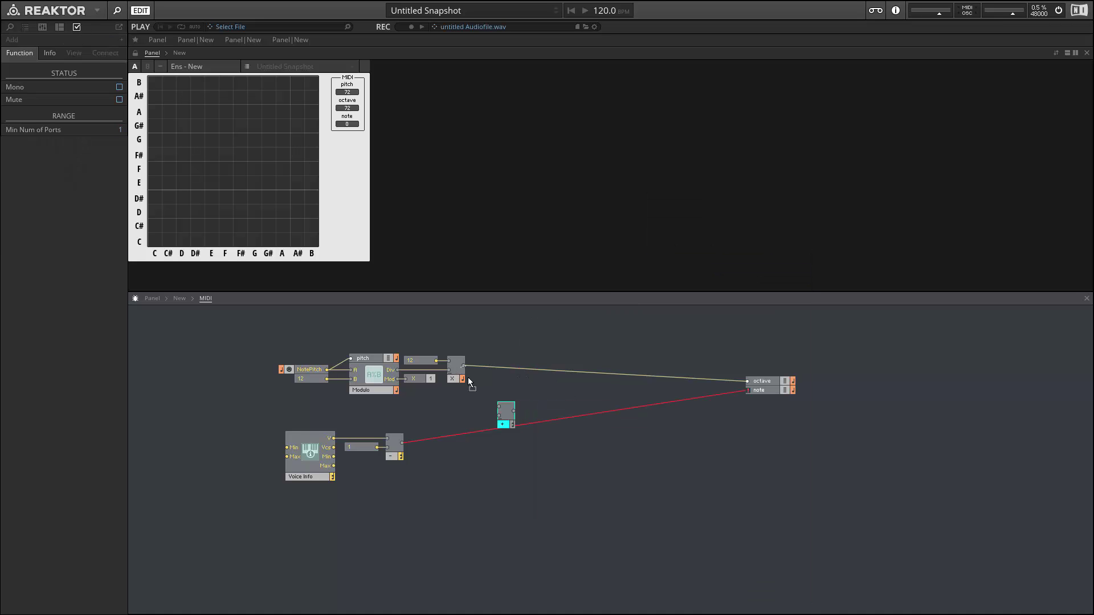
drag(492, 409, 403, 443)
mouse_move(499, 429)
drag(514, 409, 747, 392)
click(556, 428)
Move the Voice Info, constant 1 and Subtract group up closer to Add
mouse_move(550, 409)
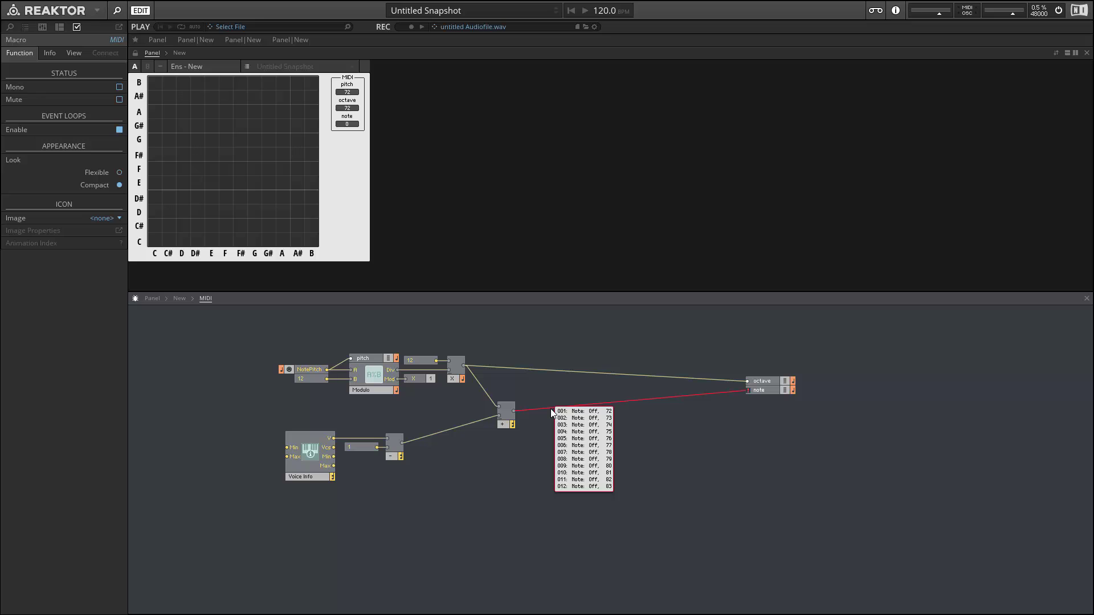
drag(407, 479, 302, 437)
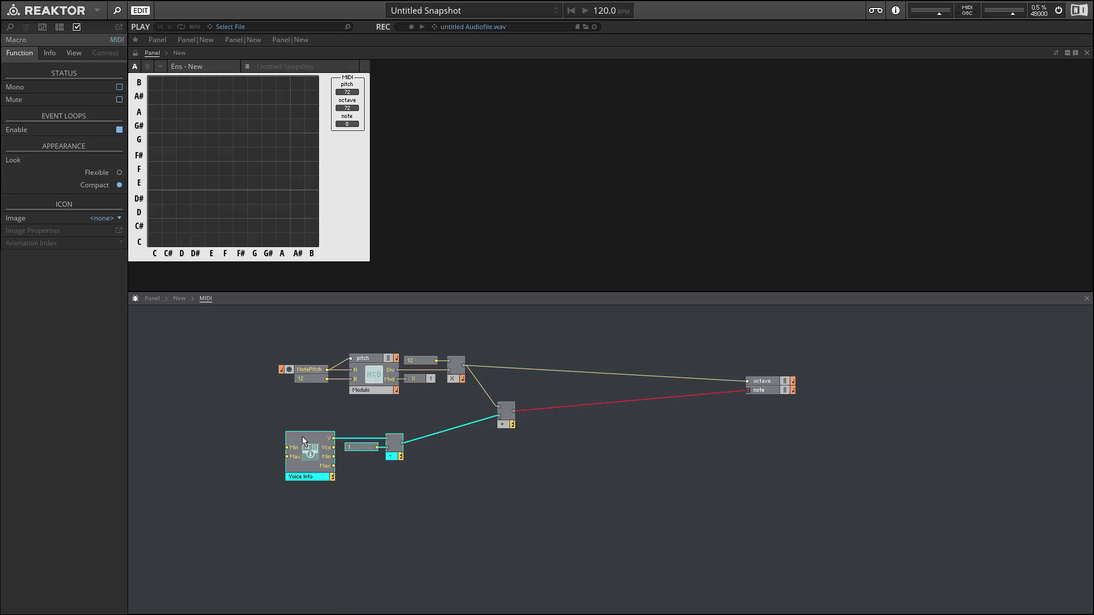
drag(395, 456, 468, 429)
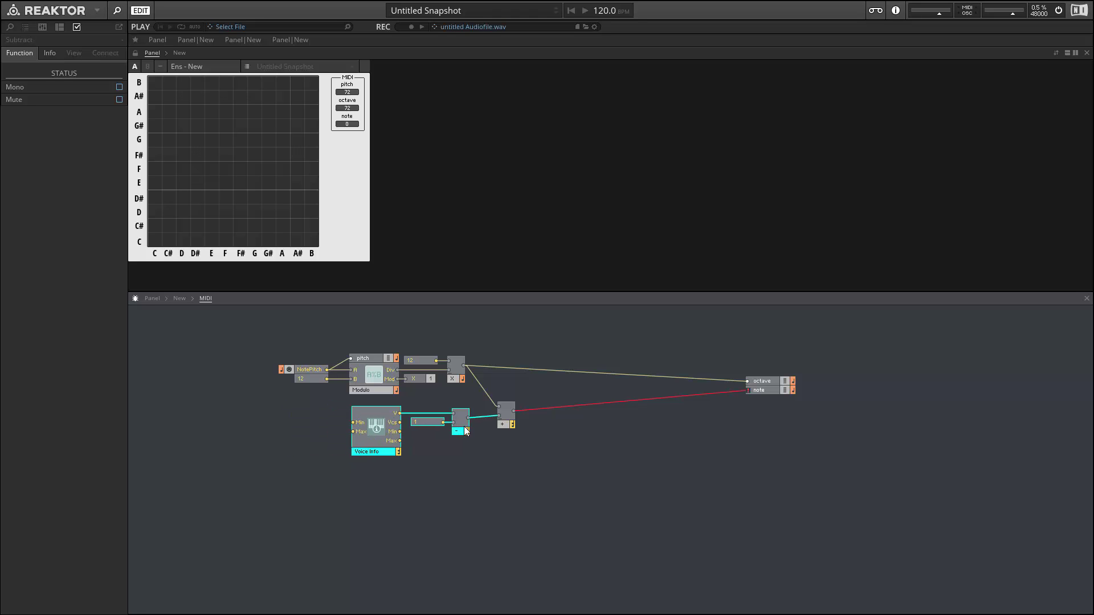
click(509, 452)
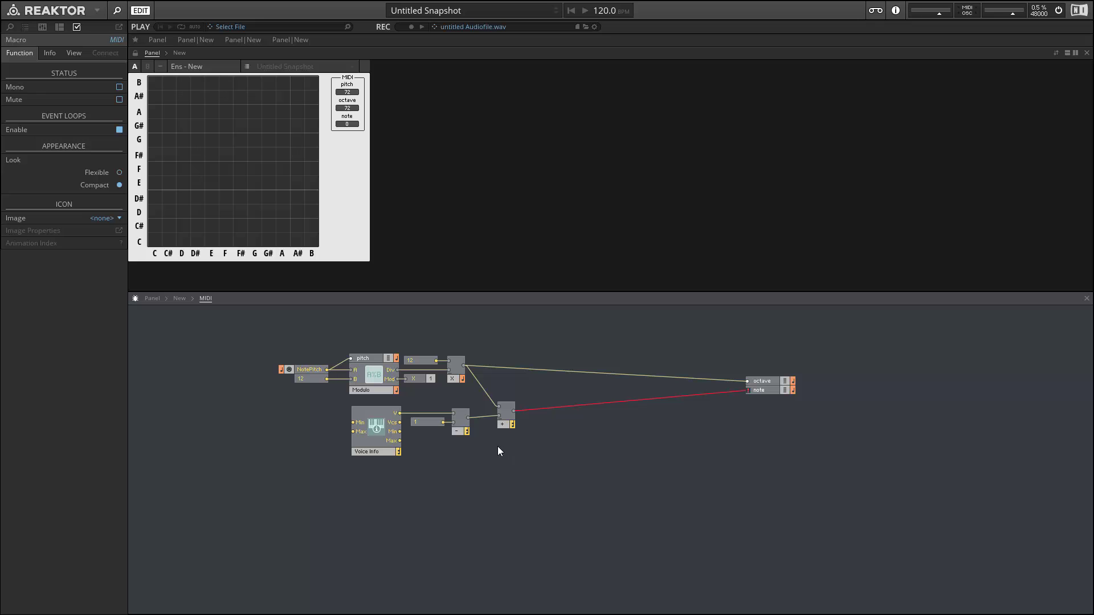
Insert a second Subtract fed by Voice Info's Vcs output and check the values into Add
right_click(458, 446)
mouse_move(502, 454)
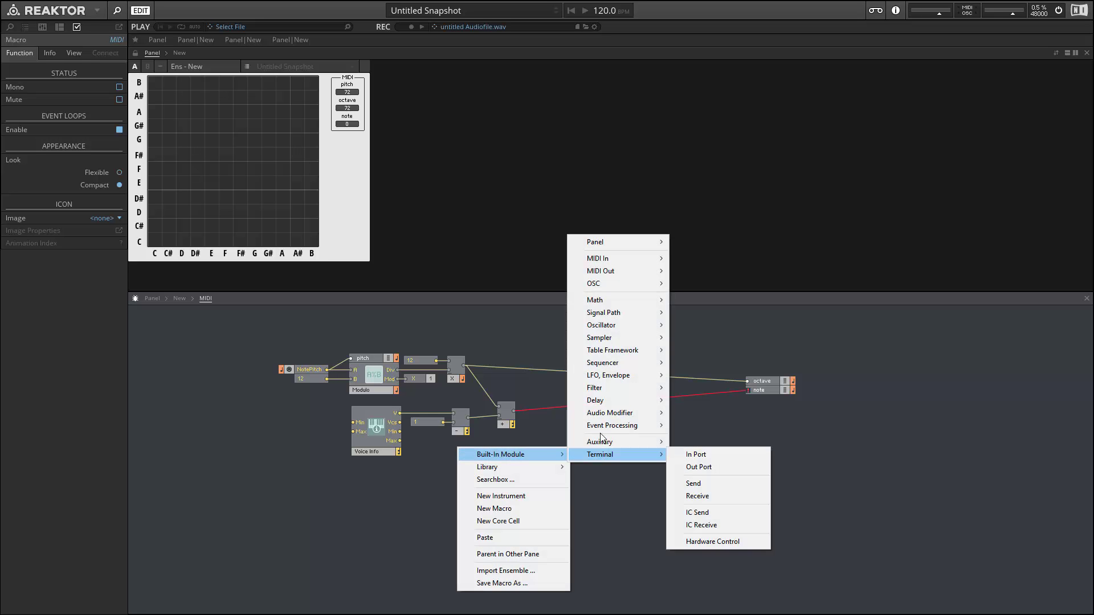
mouse_move(595, 300)
click(707, 299)
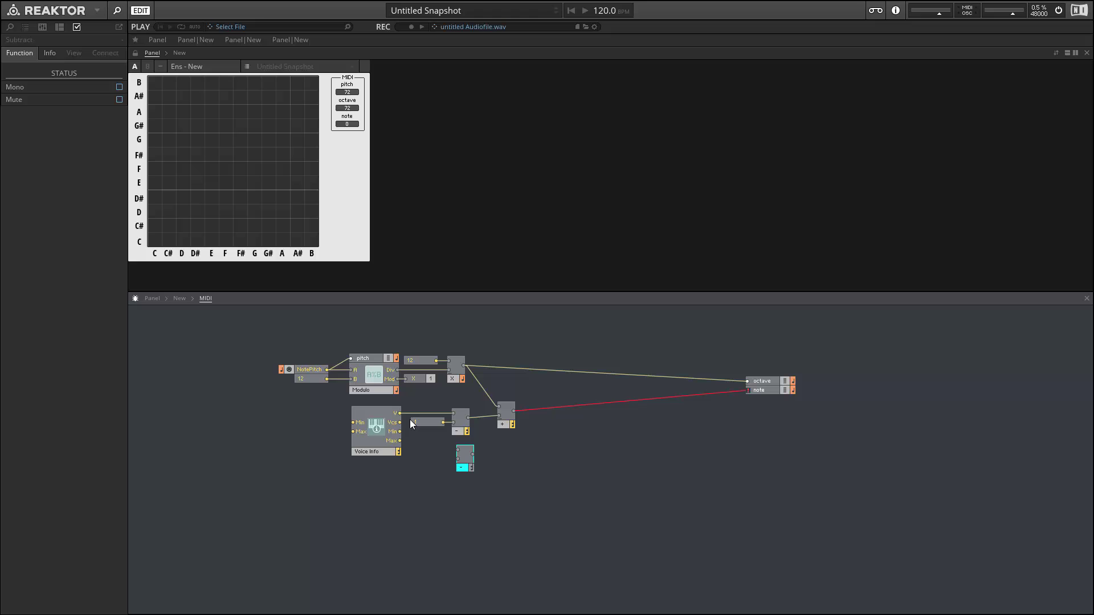
drag(397, 425, 465, 454)
click(483, 419)
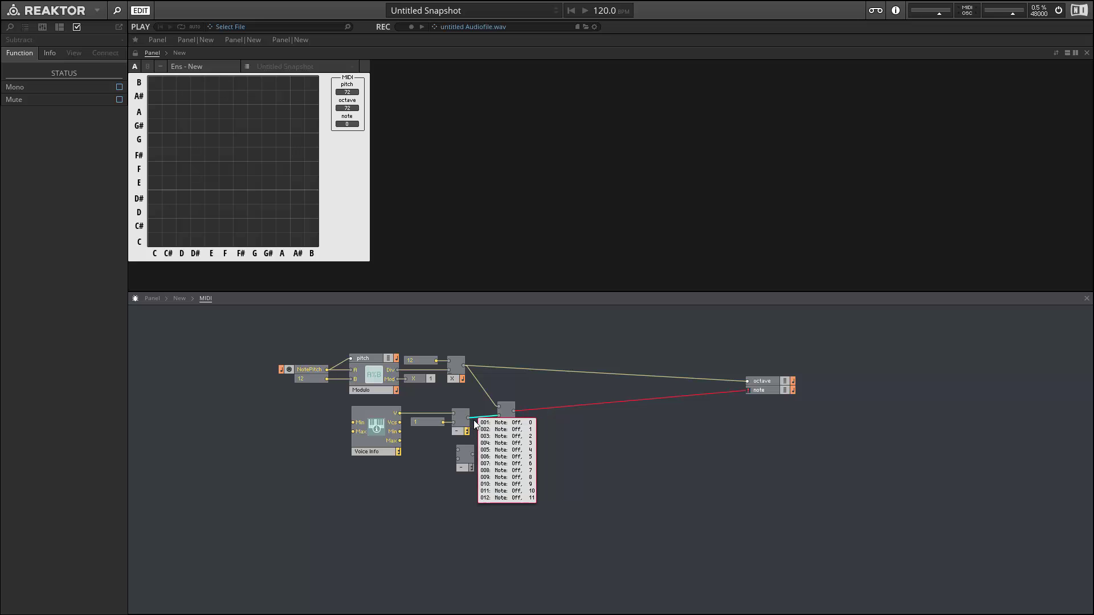
Add an output port named Y, wire the subtraction result into it, then re-enter the macro
right_click(546, 425)
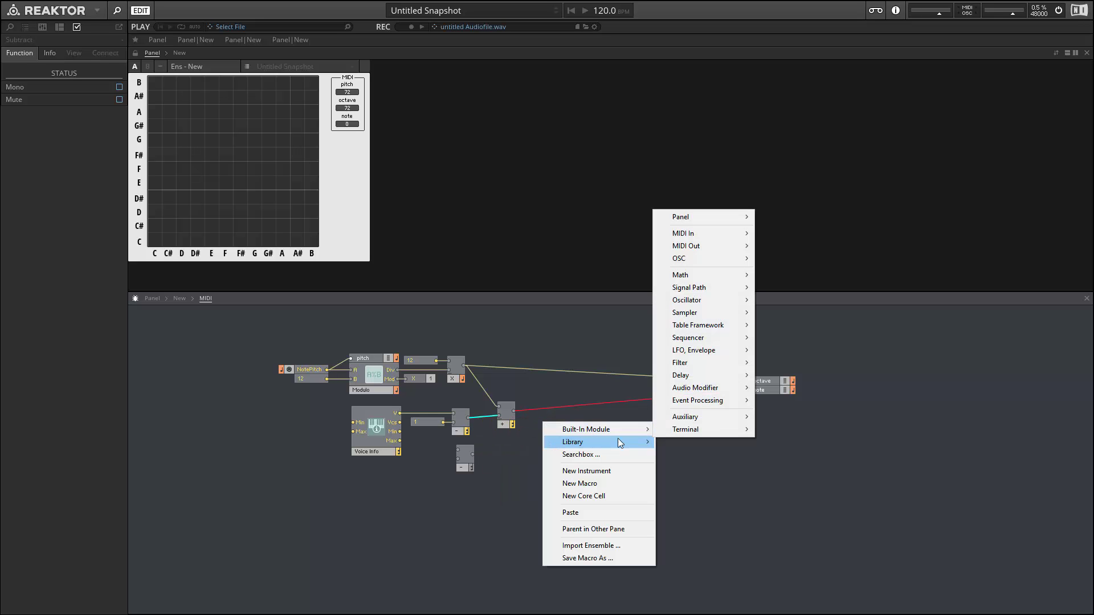
mouse_move(644, 431)
mouse_move(685, 431)
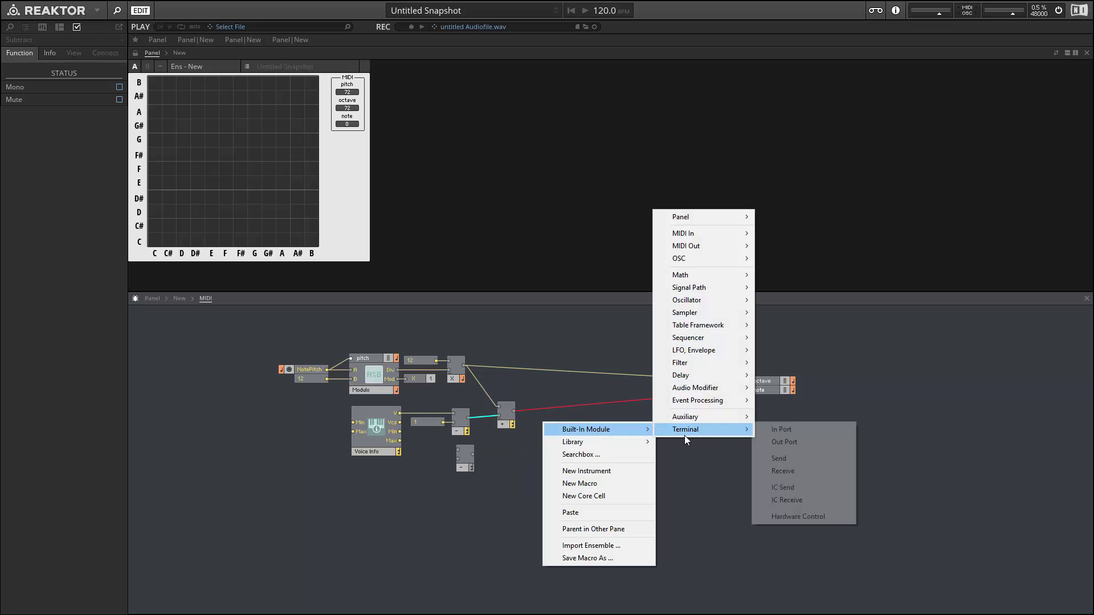
click(815, 444)
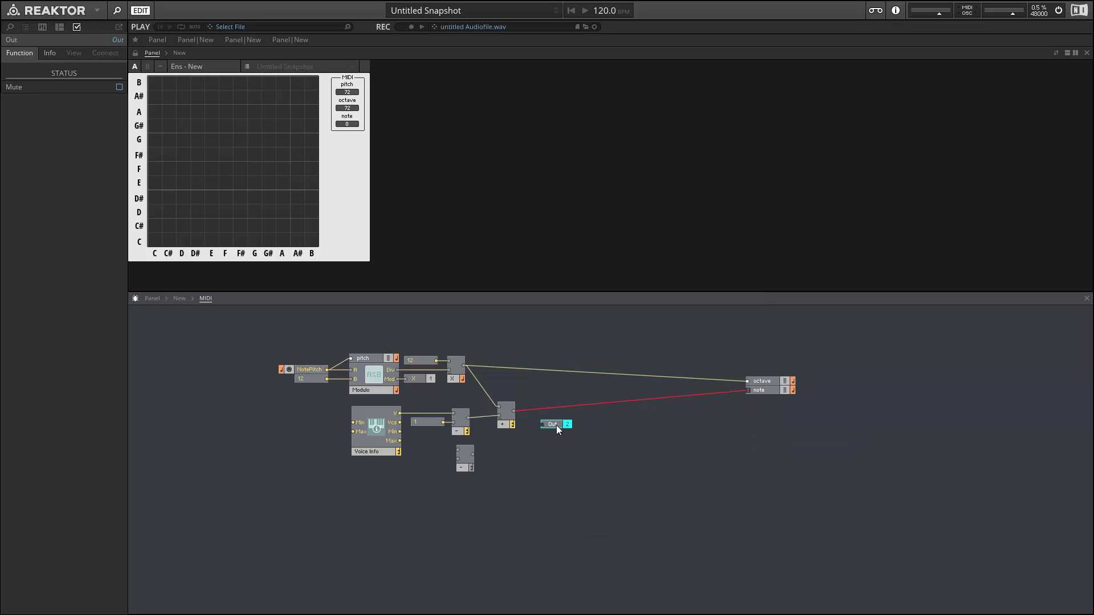
text(Y)
drag(469, 418, 541, 425)
double_click(541, 455)
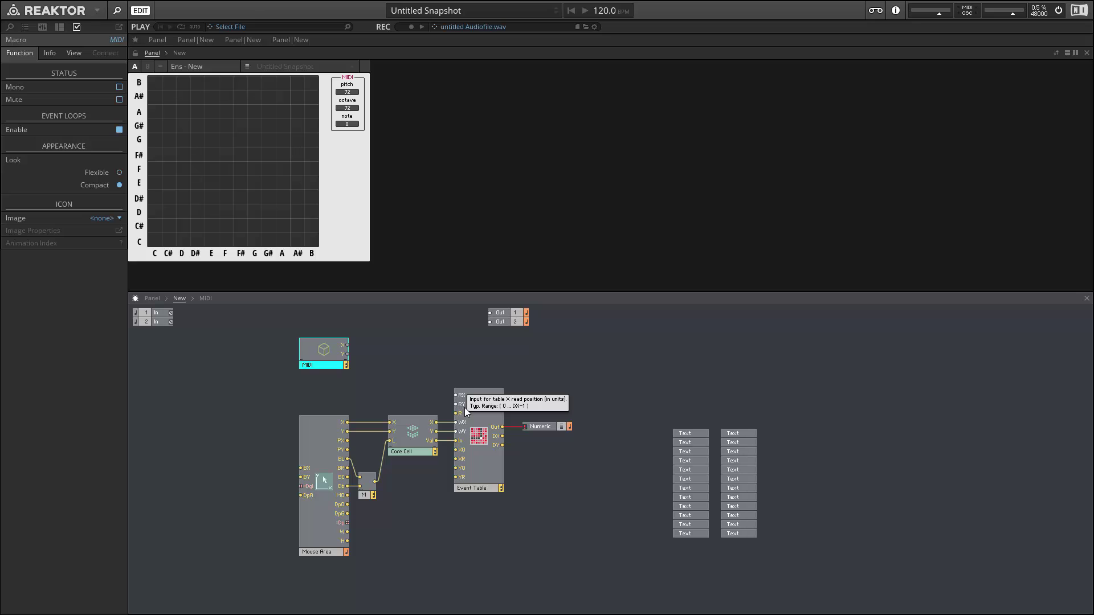
double_click(323, 354)
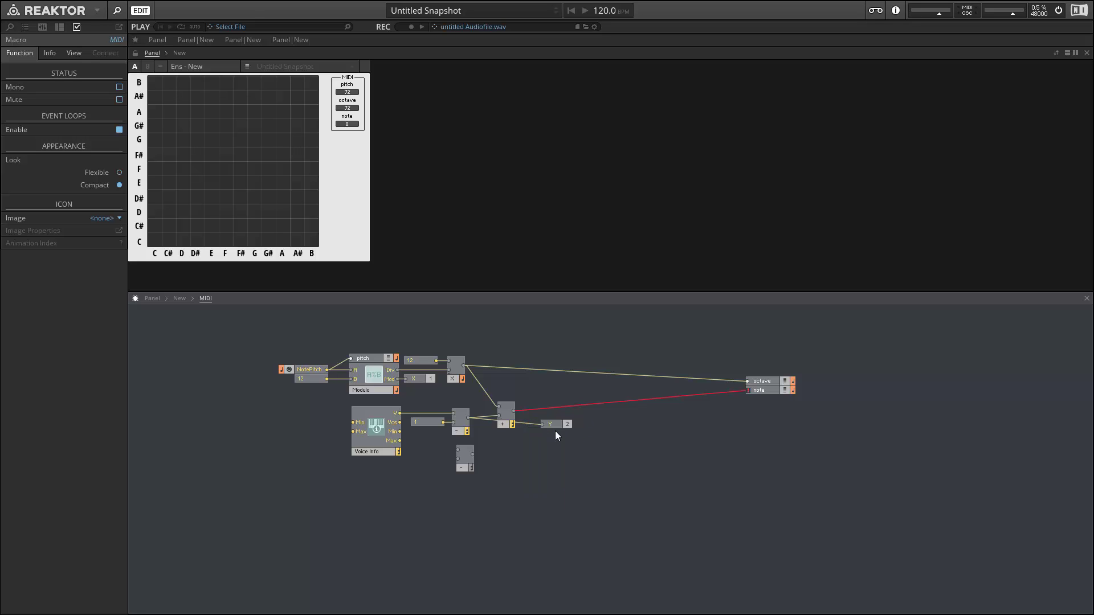
Wire Voice Info's voice count into the lower Subtract and feed its other input a constant 1
click(556, 428)
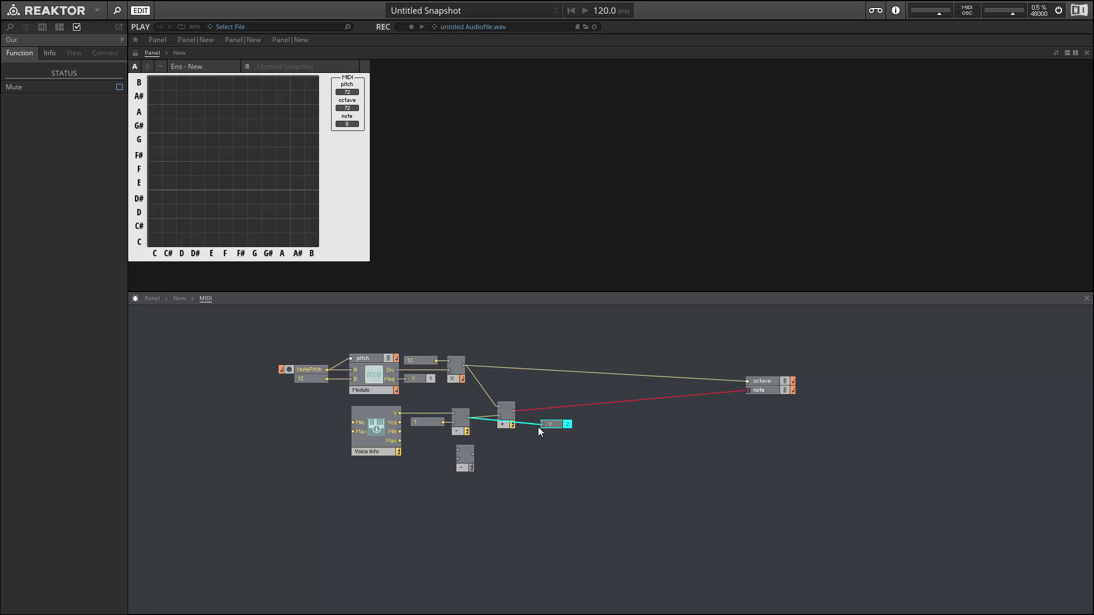
drag(400, 422, 457, 452)
right_click(457, 459)
click(451, 471)
right_click(456, 458)
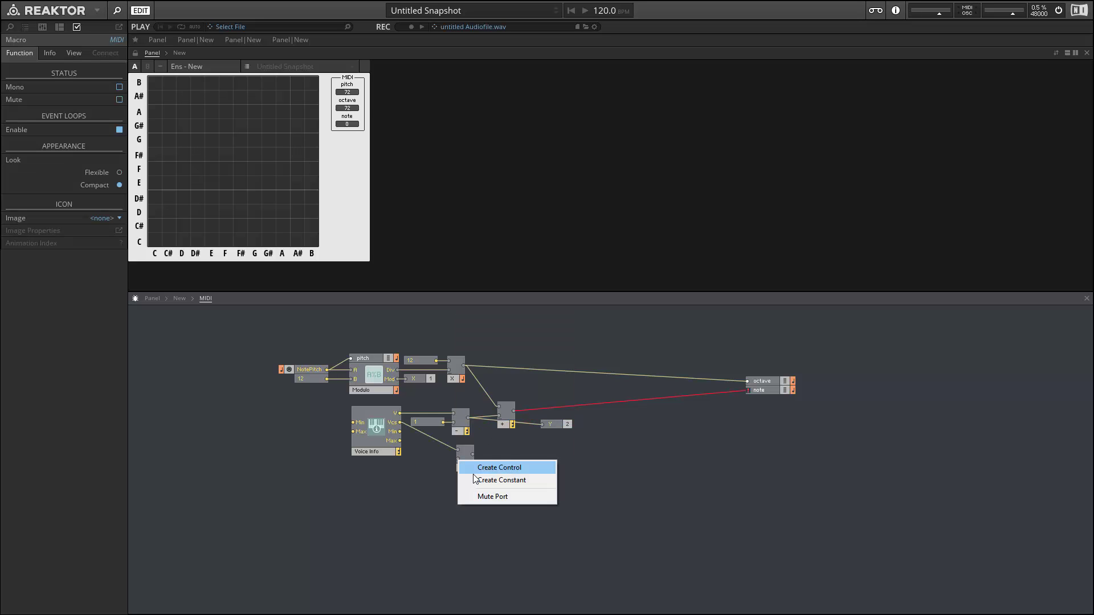
click(499, 479)
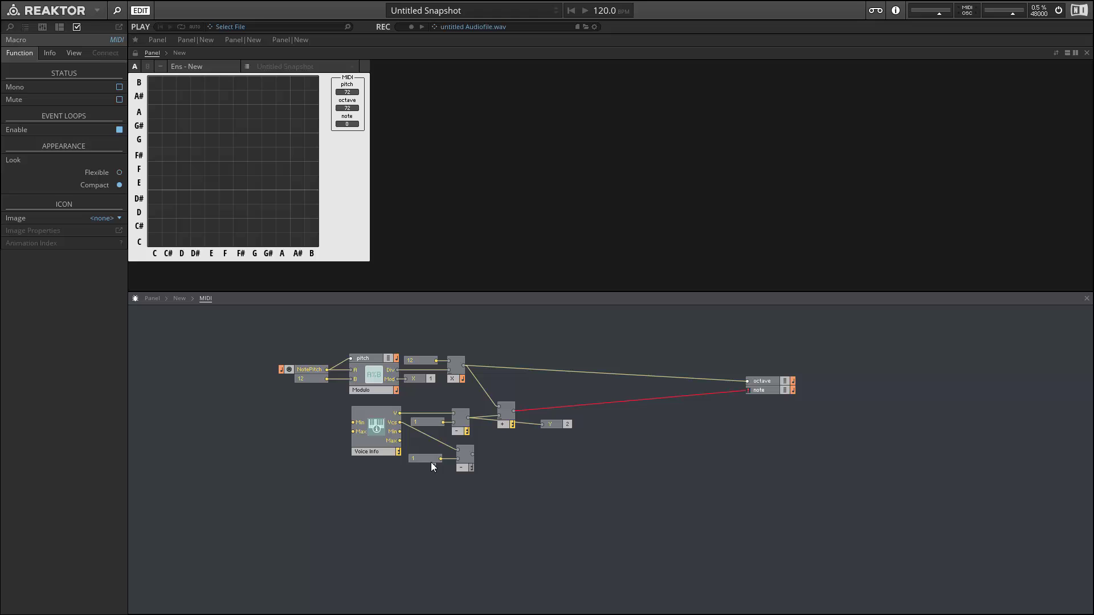
drag(425, 459, 469, 465)
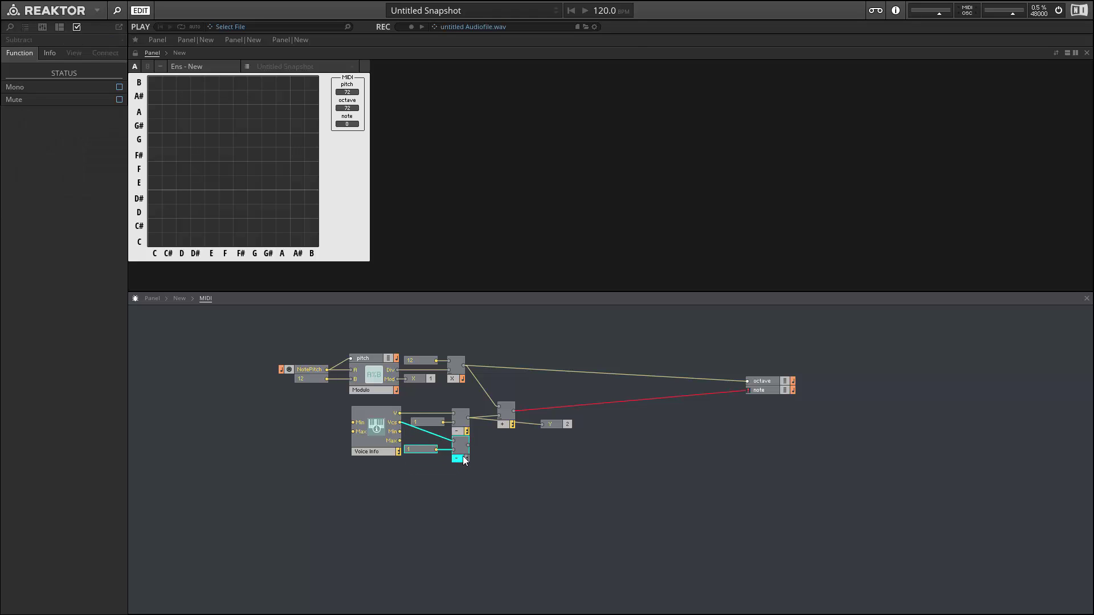
click(412, 451)
click(515, 465)
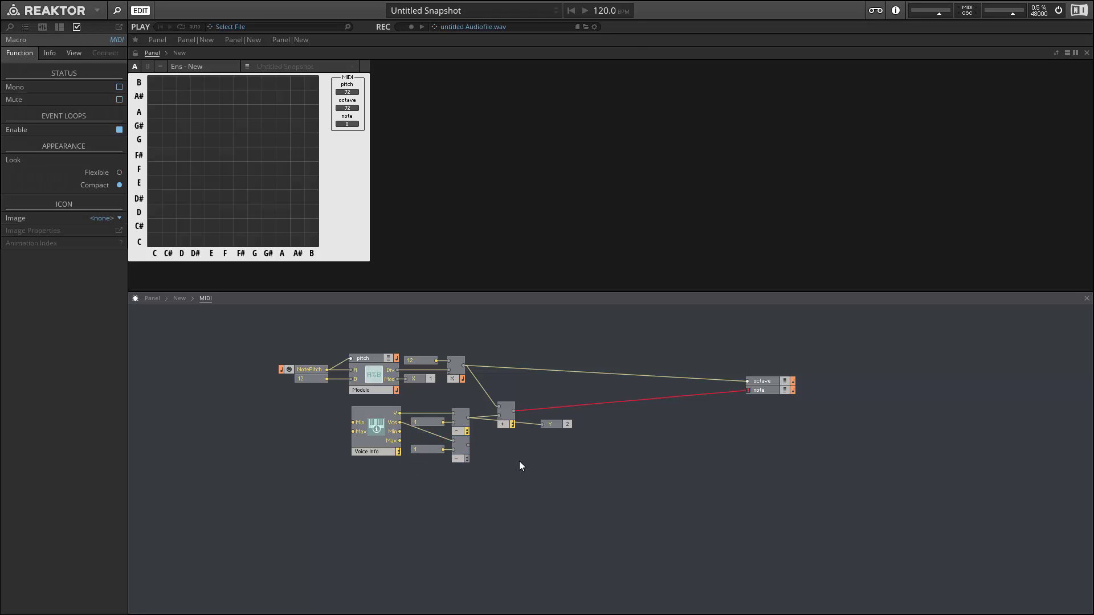
Add a new Math Subtract module and wire the upper subtraction into it
right_click(485, 441)
mouse_move(530, 449)
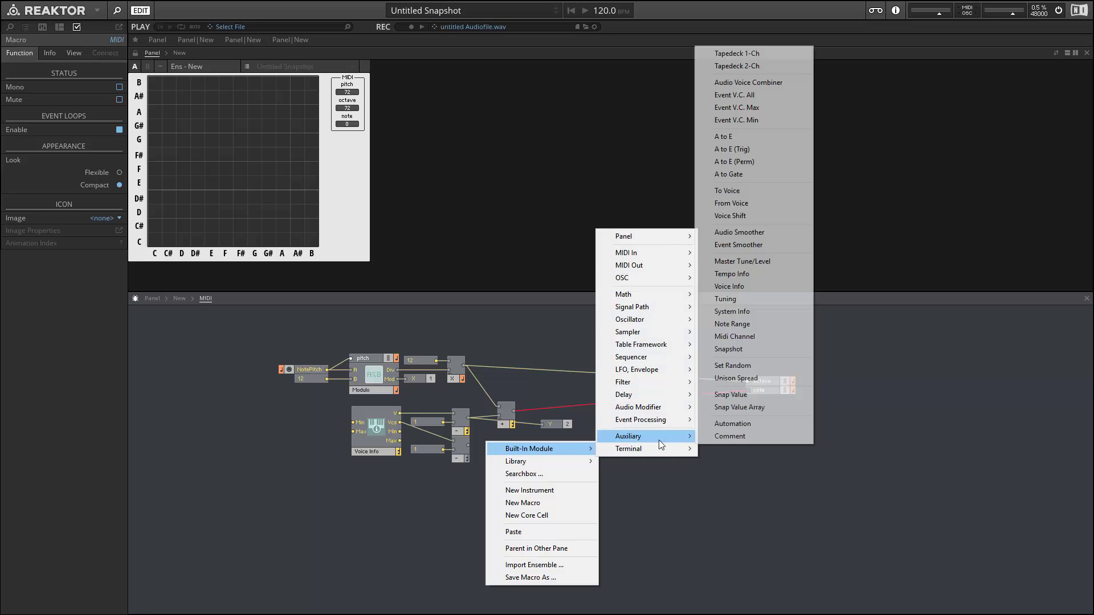
mouse_move(650, 297)
click(734, 300)
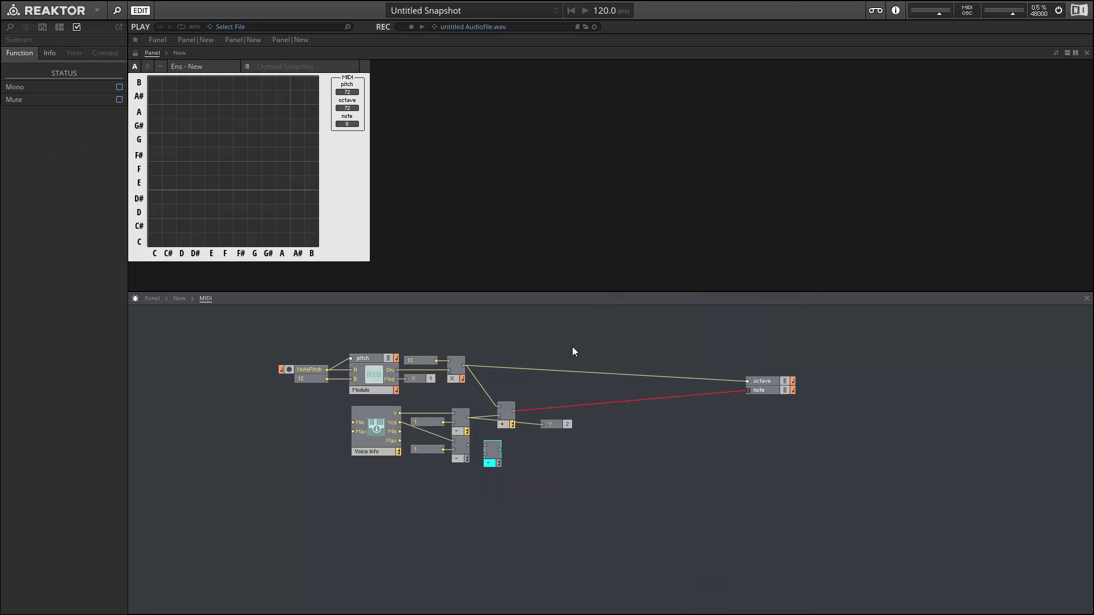
drag(467, 418, 478, 450)
click(470, 444)
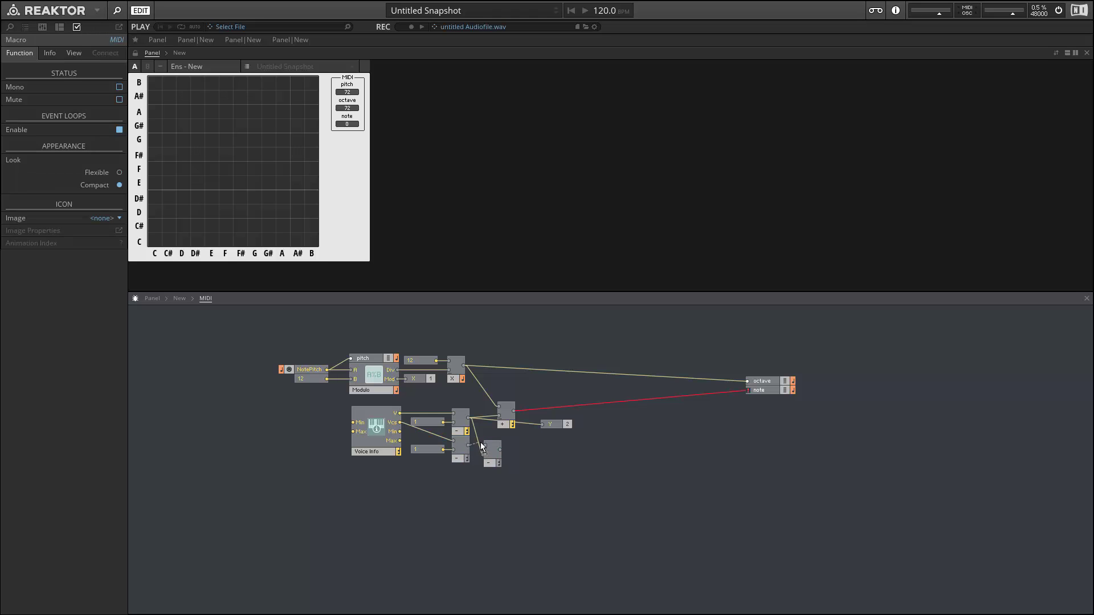
Route the subtraction result to the Y output beside it and delete the wire into note
drag(552, 421, 550, 423)
drag(500, 452, 751, 390)
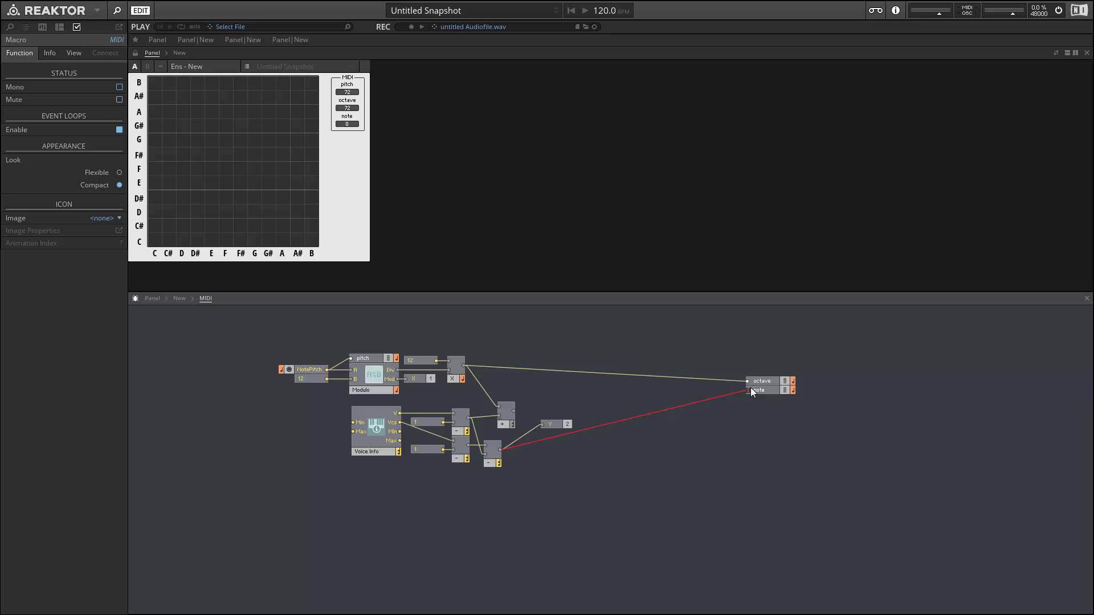
mouse_move(524, 443)
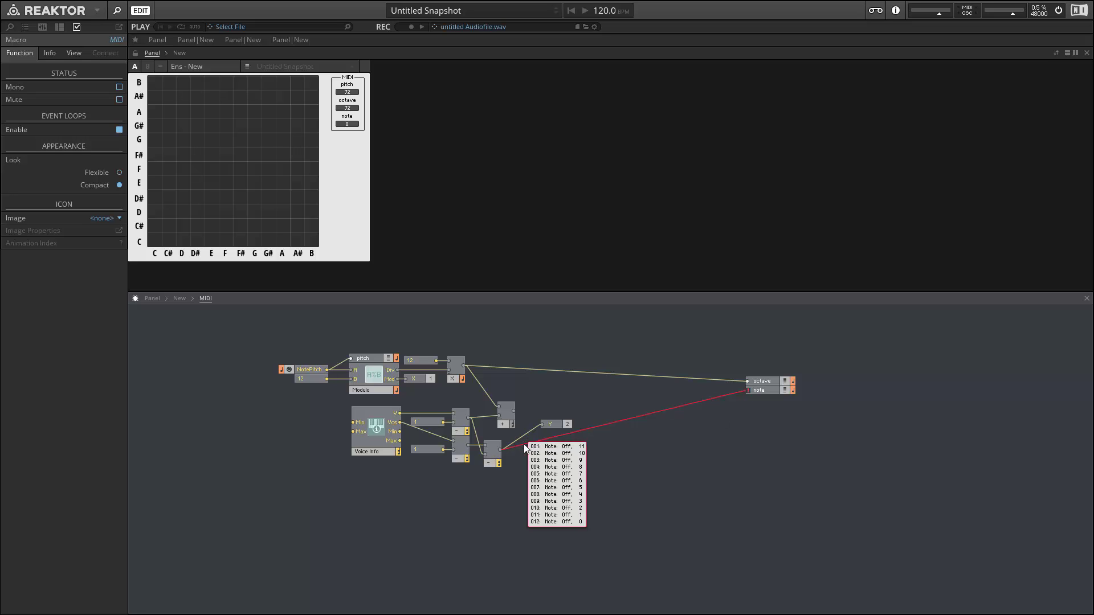
drag(551, 424, 540, 444)
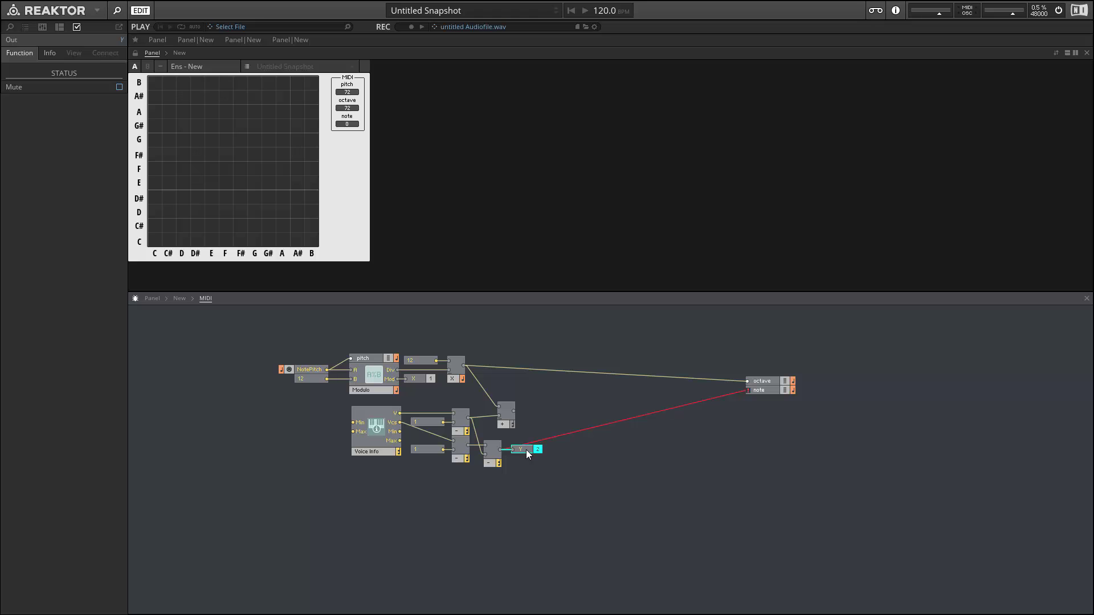
click(718, 395)
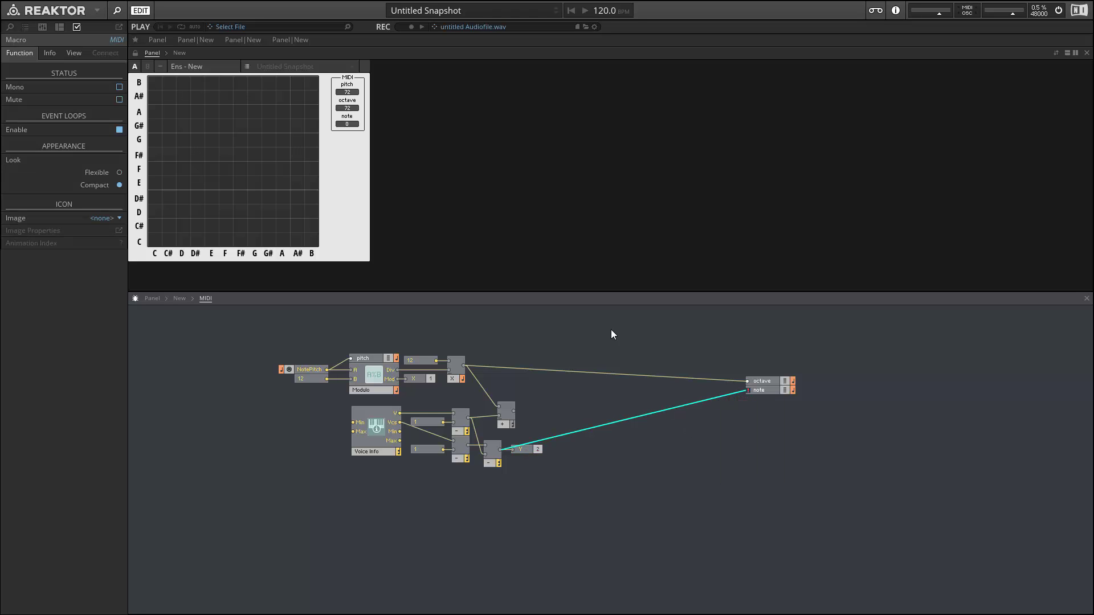
key(Delete)
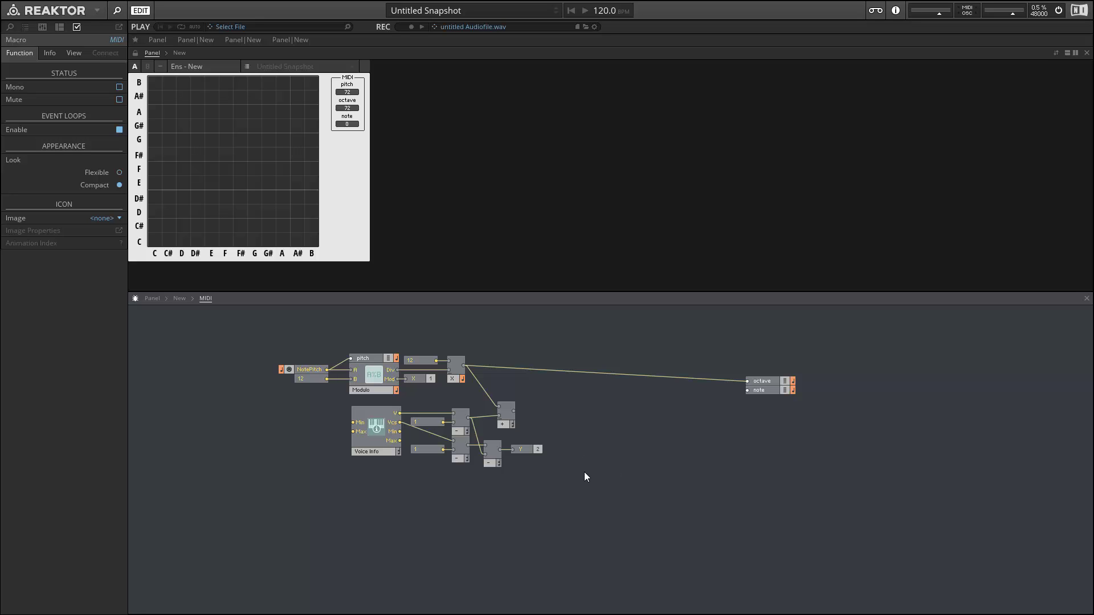
Move the Add module, add a Terminal Out Port, and wire the sum into it
drag(513, 426, 500, 427)
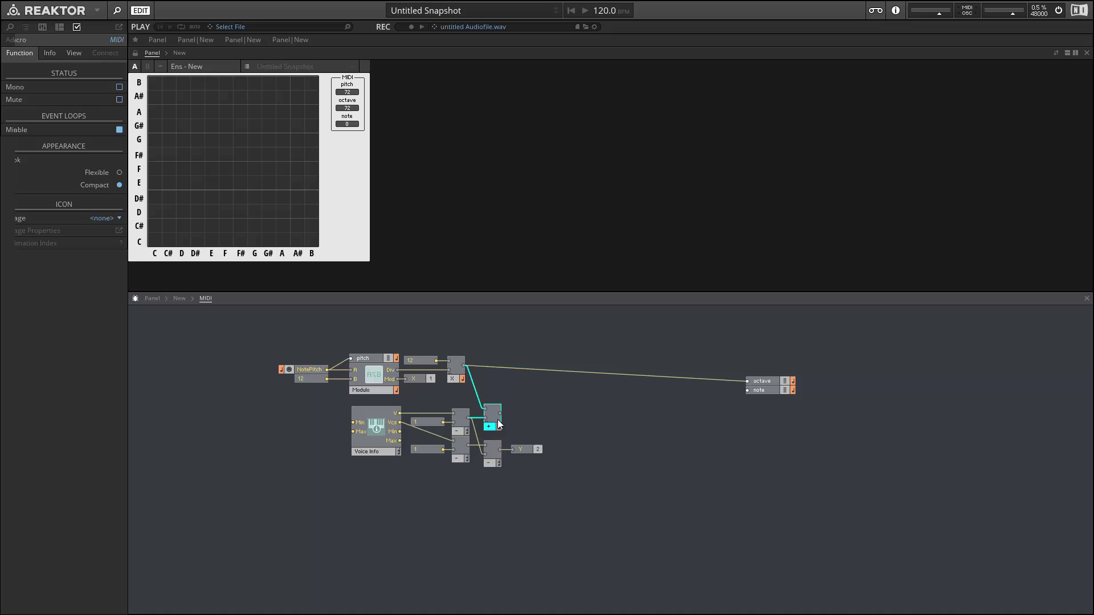
drag(496, 426, 612, 385)
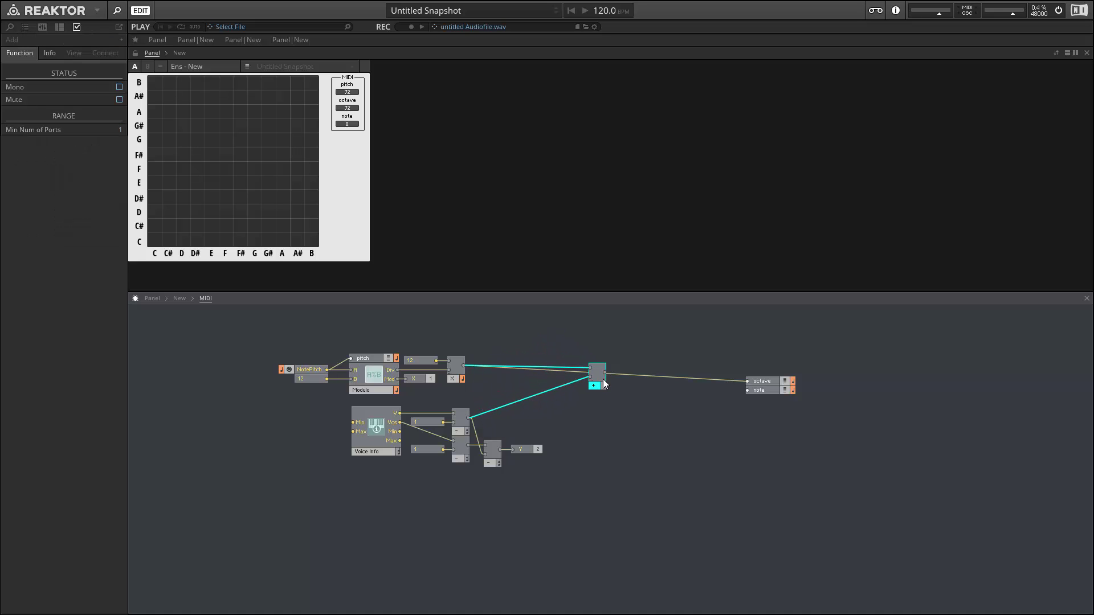
right_click(674, 341)
mouse_move(689, 350)
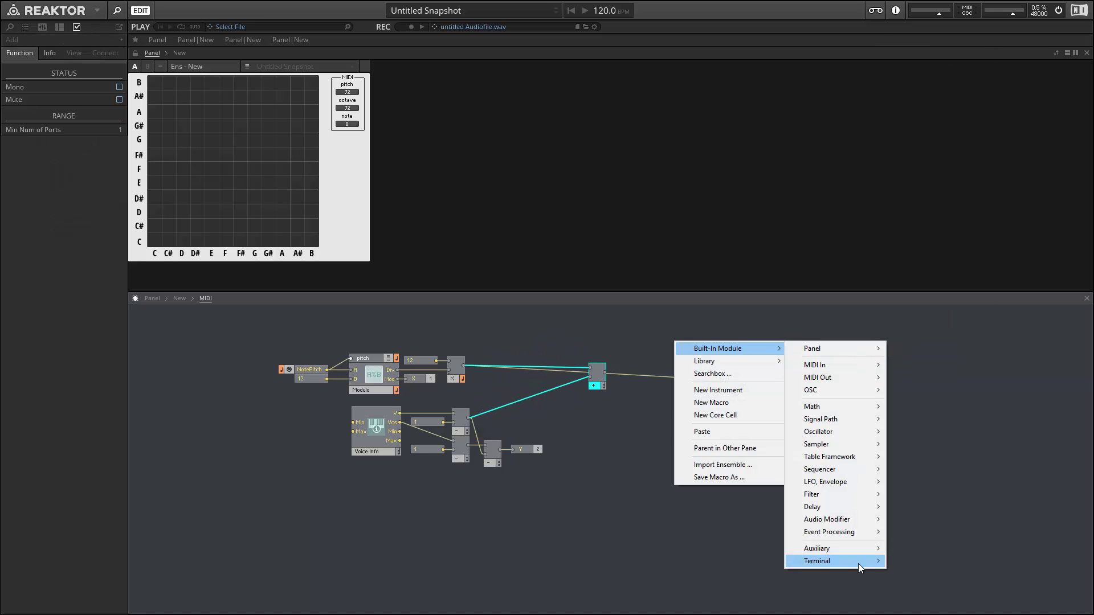
mouse_move(858, 561)
click(930, 488)
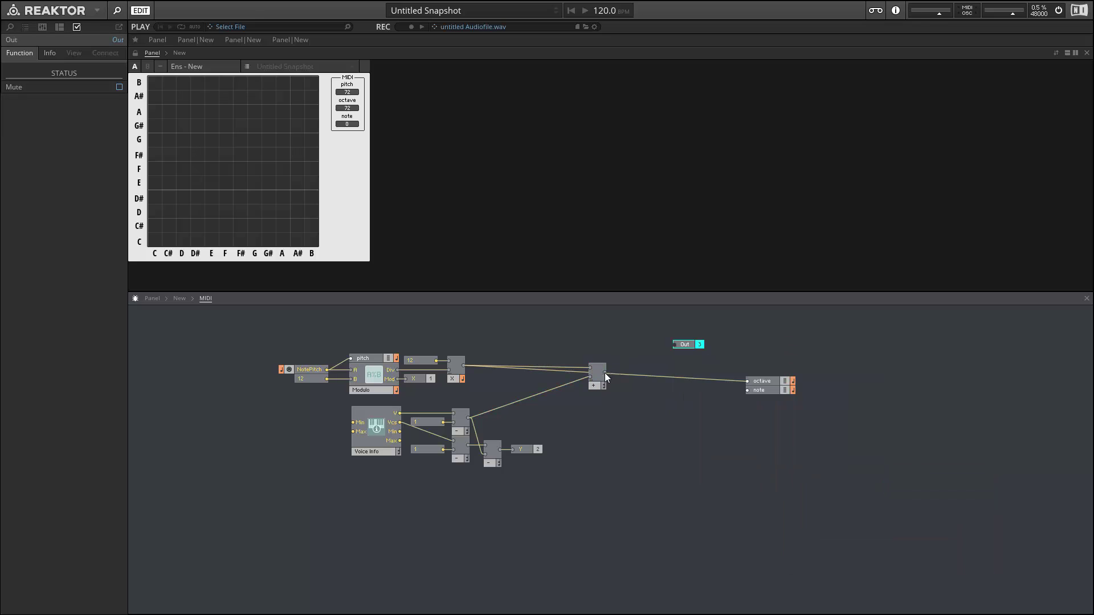
drag(674, 354, 685, 346)
Assign the new output to port 1, name it P, and return to the ensemble level
right_click(638, 372)
click(673, 475)
right_click(638, 371)
mouse_move(661, 460)
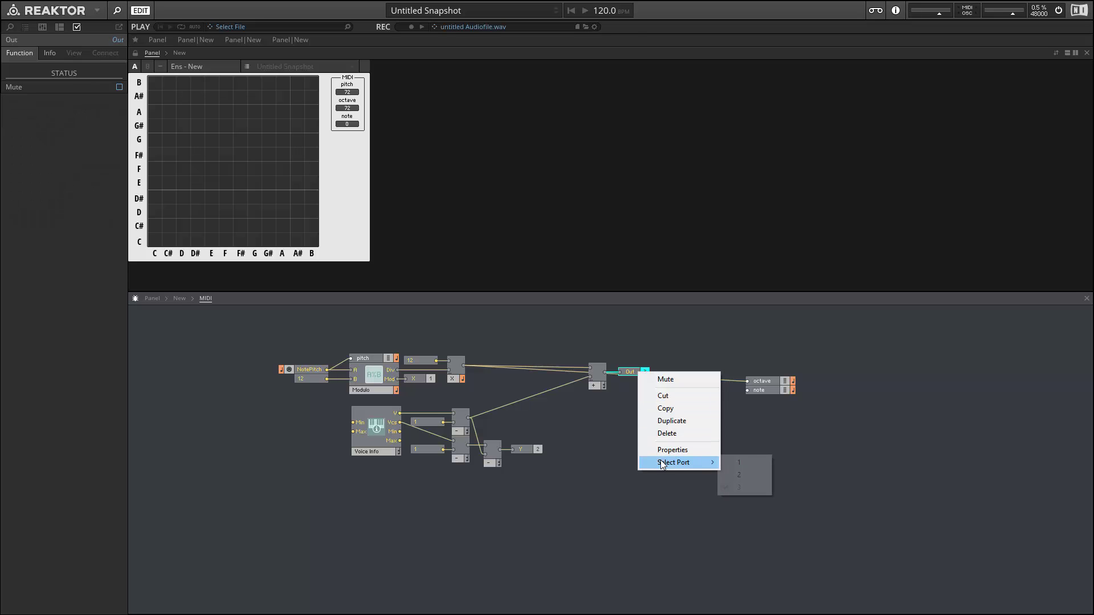
click(758, 462)
click(628, 367)
click(628, 372)
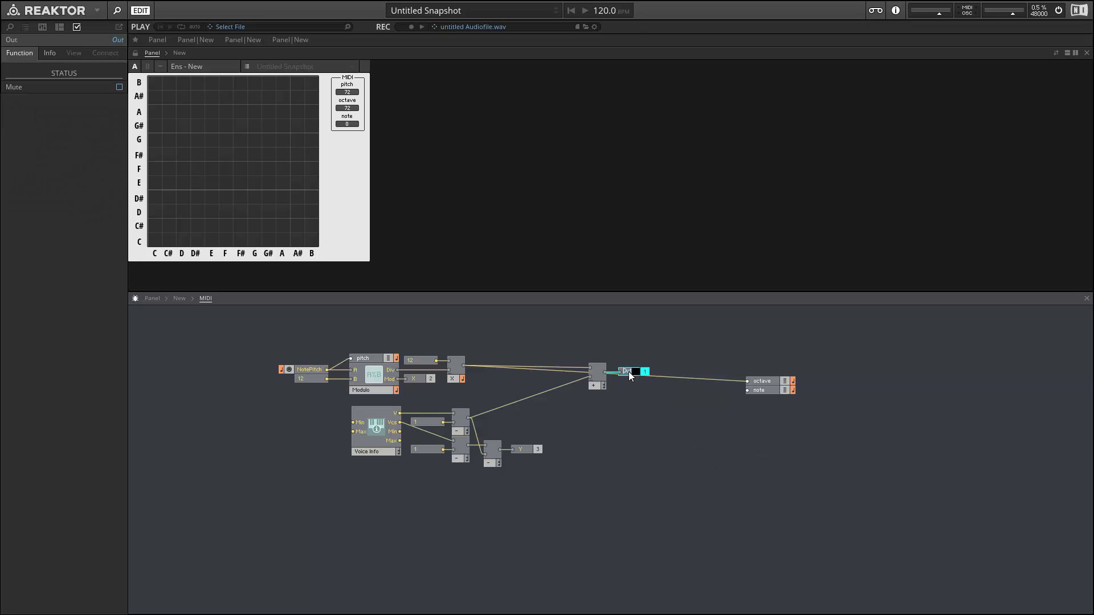
click(588, 449)
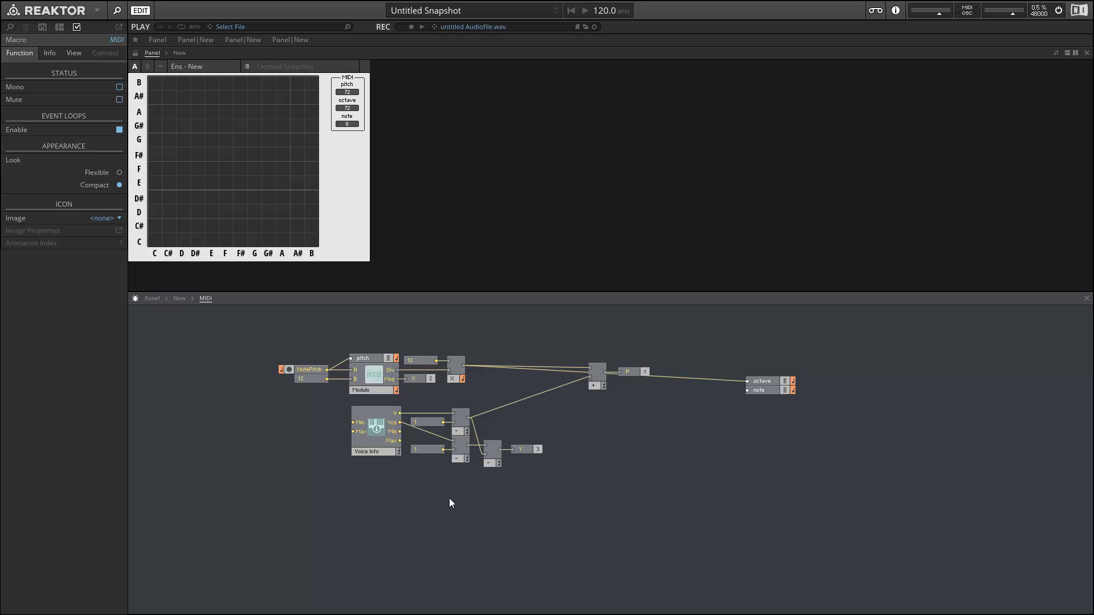
double_click(400, 492)
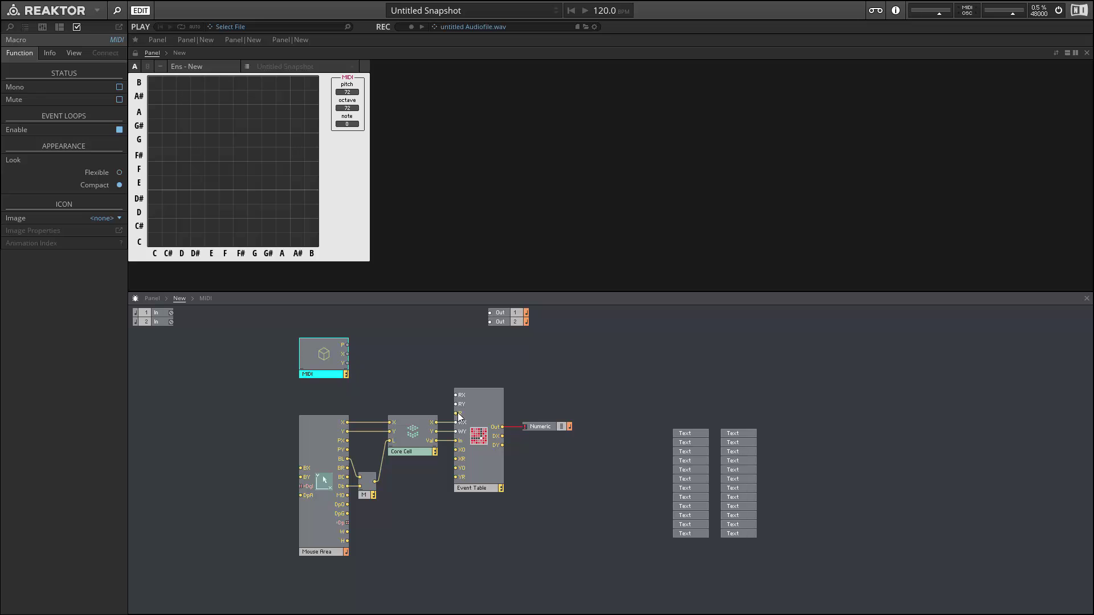
Inside the MIDI macro, add a MIDI Gate input and an Order module, and wire the gate into Order
double_click(323, 354)
right_click(299, 480)
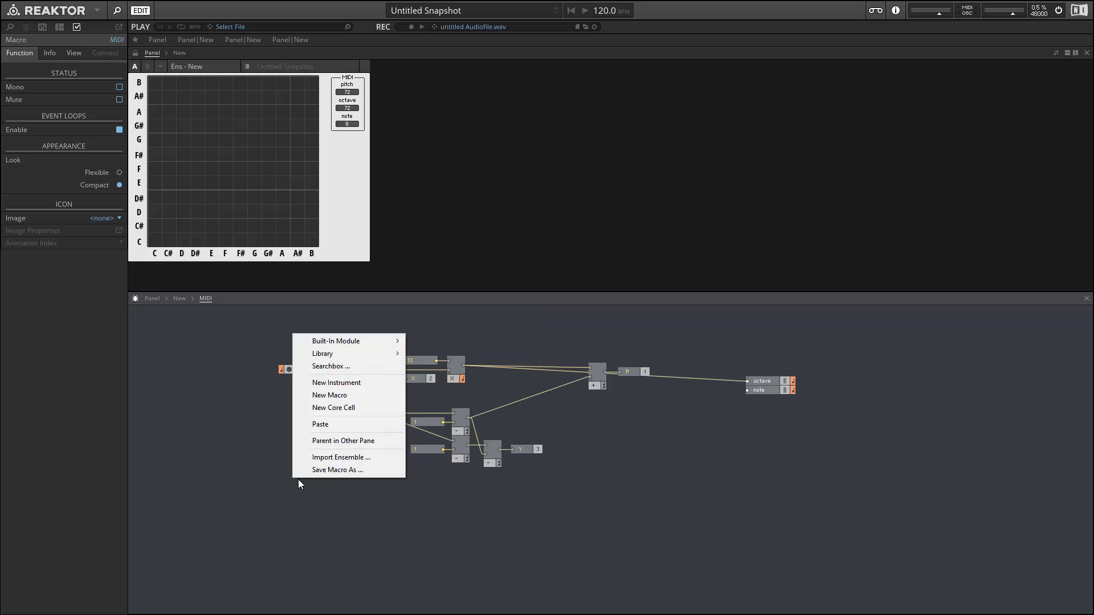
mouse_move(364, 340)
mouse_move(433, 353)
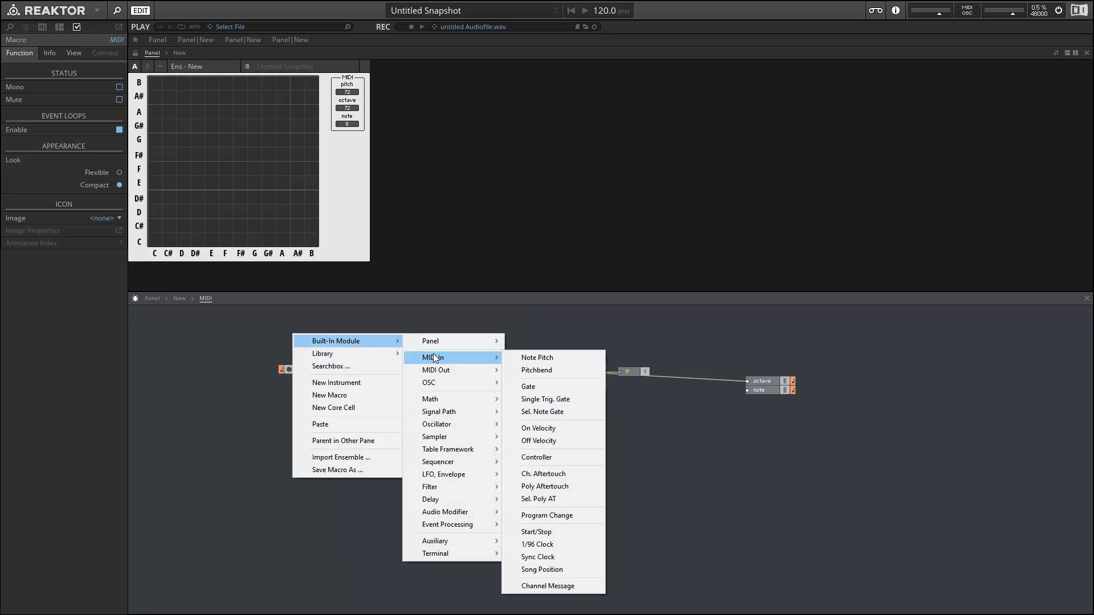
click(577, 387)
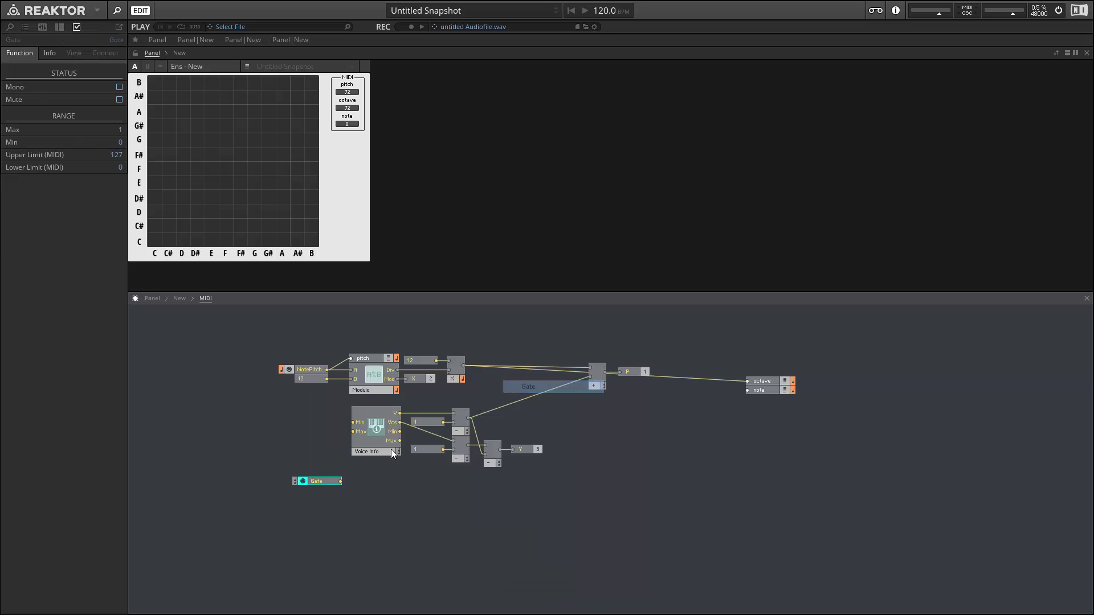
right_click(311, 501)
mouse_move(364, 361)
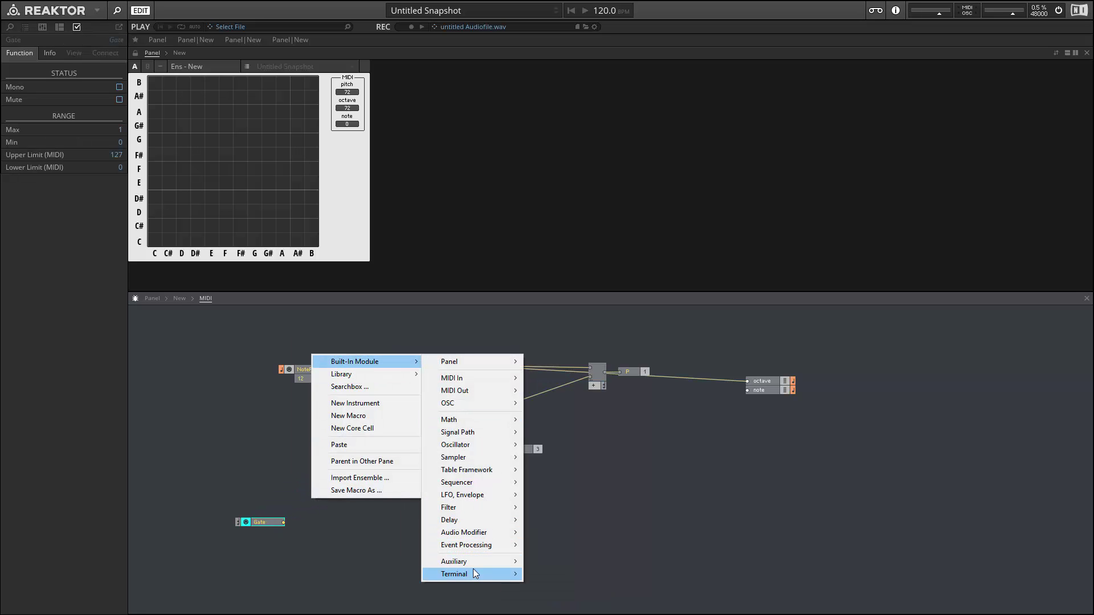
mouse_move(476, 563)
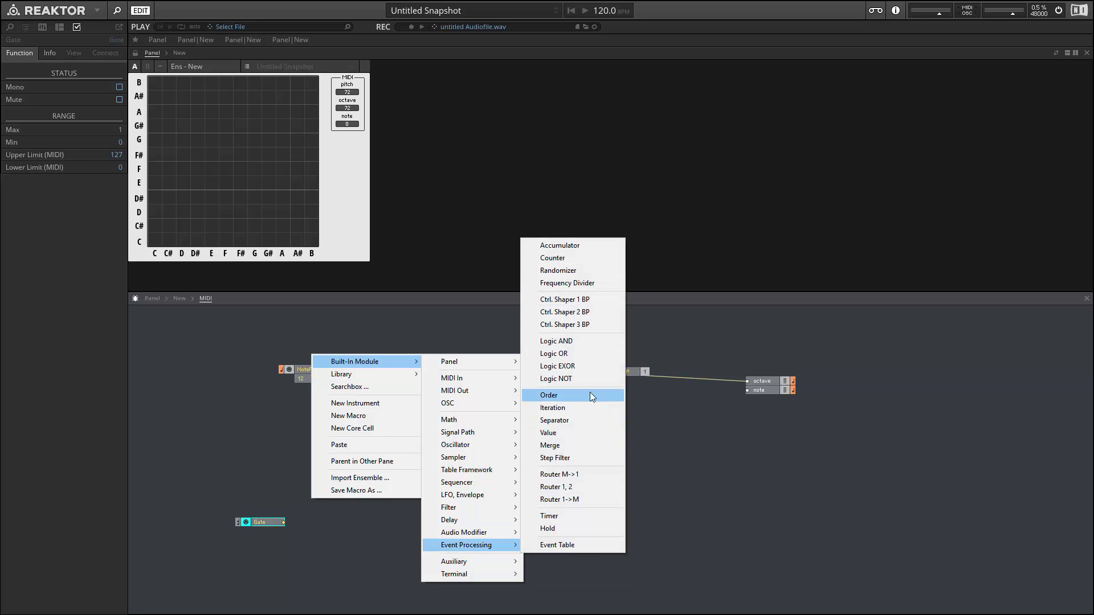
click(590, 395)
mouse_move(285, 521)
mouse_down()
mouse_move(311, 513)
mouse_move(304, 531)
mouse_up()
click(368, 516)
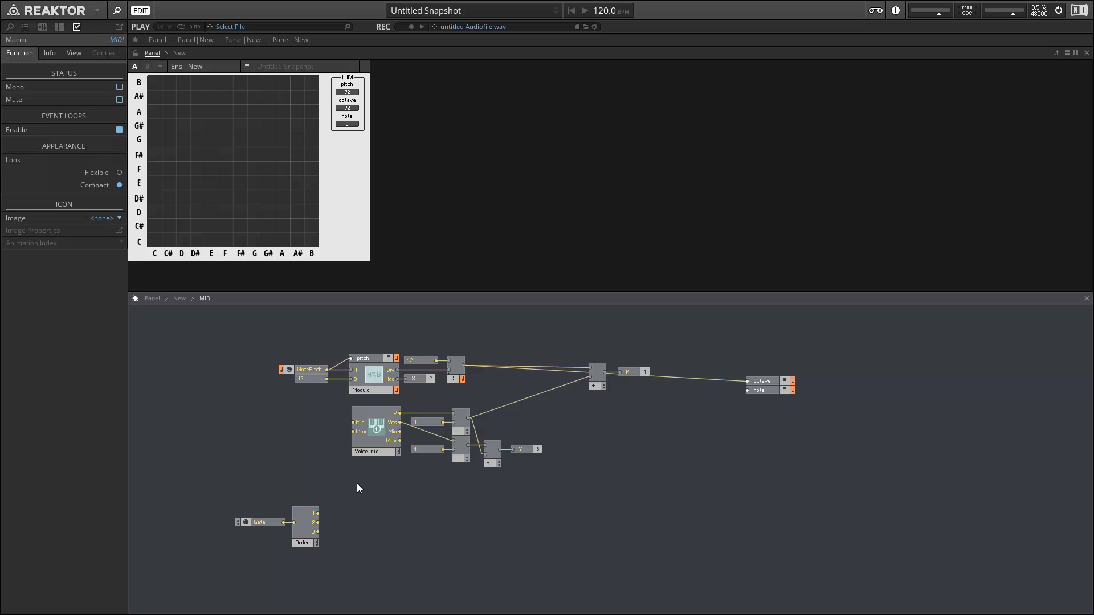
Add a second Out port and wire Order's outputs 2 and 3 to the two Outs
right_click(357, 483)
right_click(366, 521)
mouse_move(406, 384)
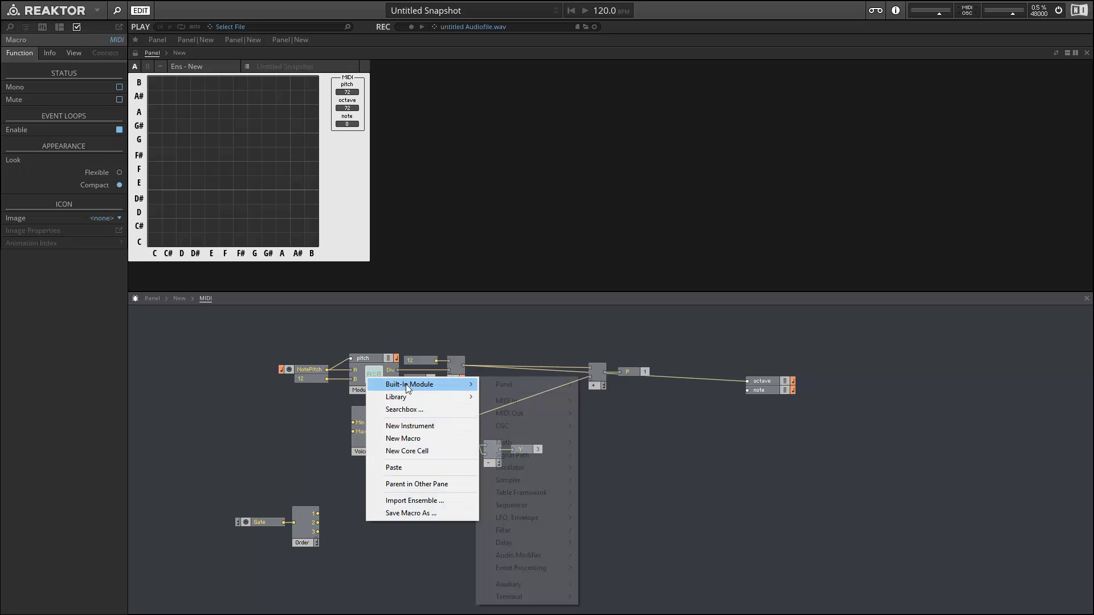
mouse_move(513, 597)
click(603, 523)
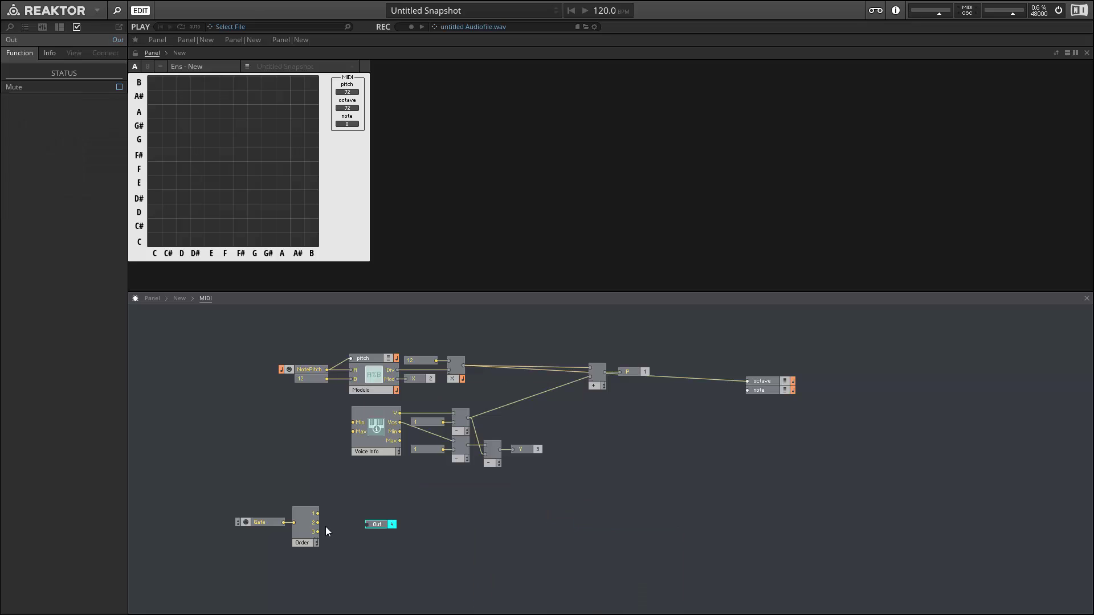
drag(317, 523, 375, 526)
drag(318, 532, 337, 532)
drag(249, 498, 458, 514)
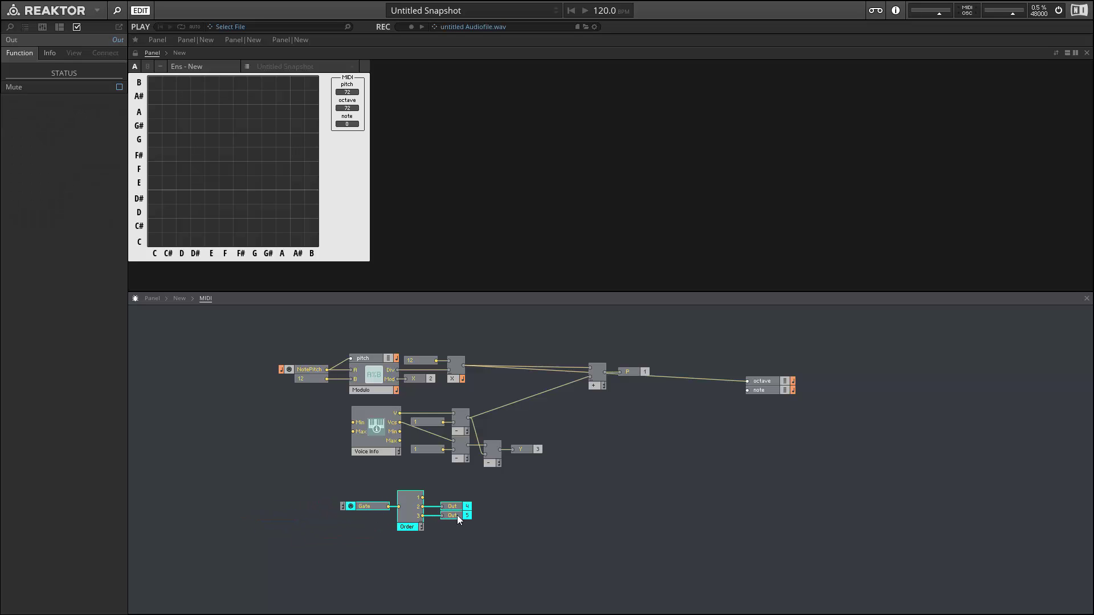
click(459, 522)
Name the first Out G as port 2 and the other Out R
click(454, 504)
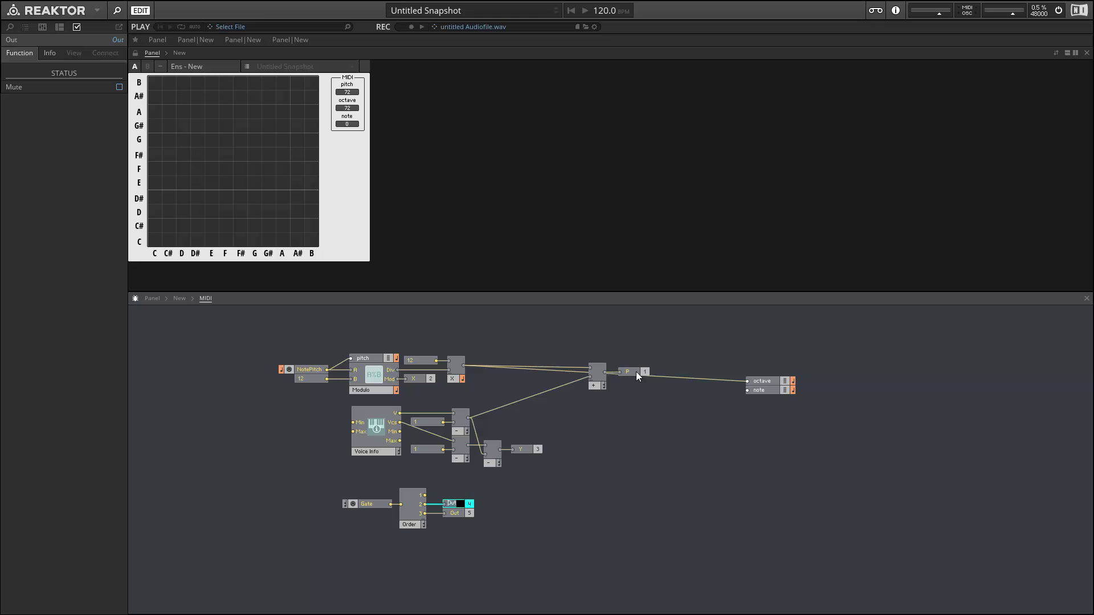
key(Return)
right_click(456, 504)
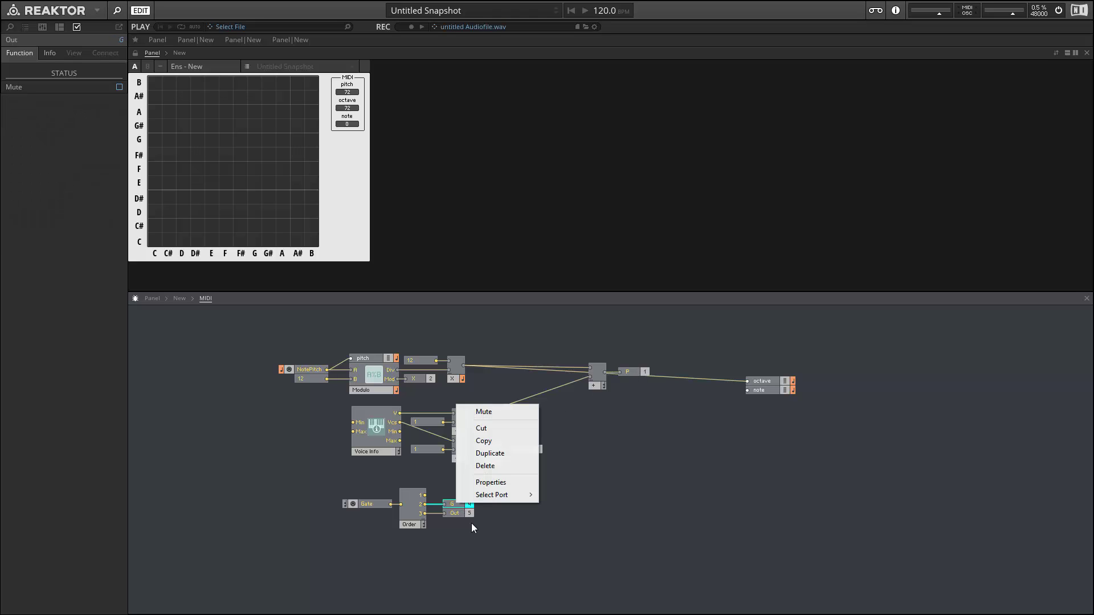
click(496, 498)
text(2)
key(Return)
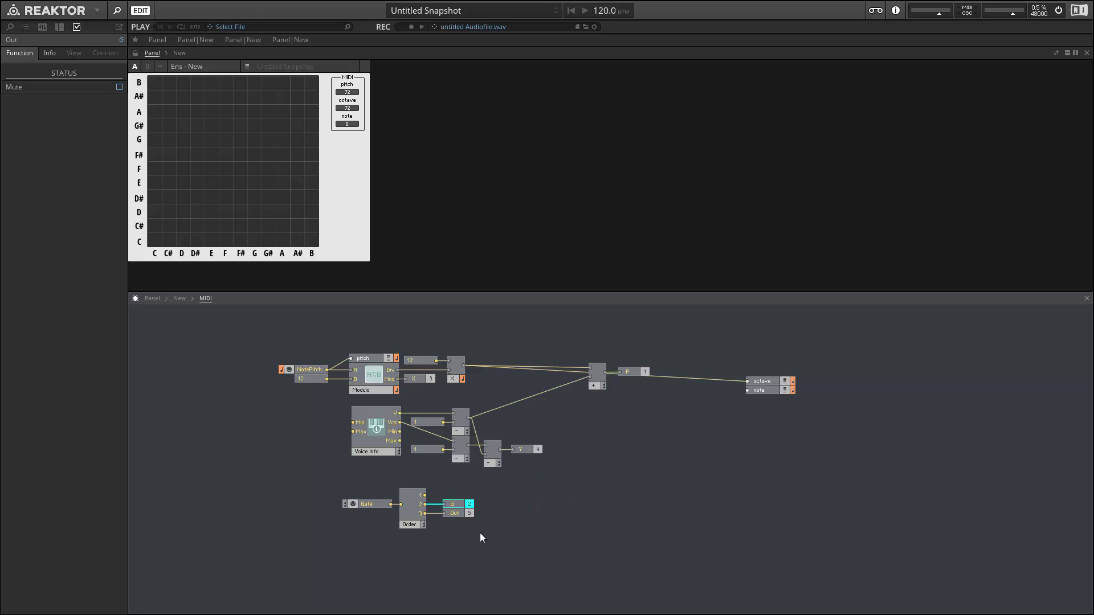
click(456, 514)
text(R)
key(Return)
Move the MIDI macro above the Core Cell and look inside it to check its contents
double_click(454, 531)
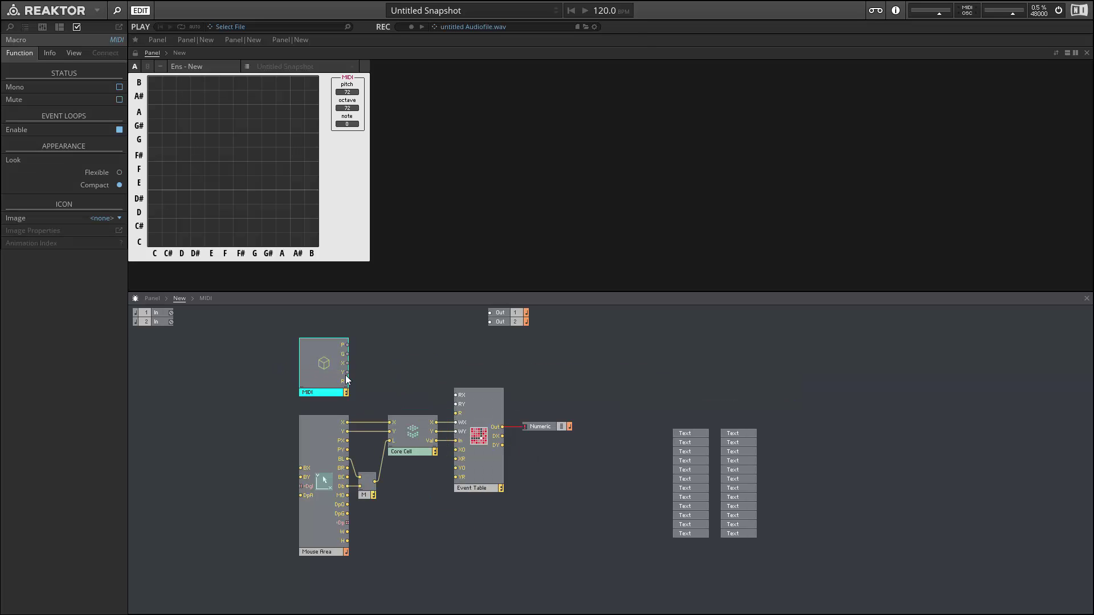
drag(407, 398, 456, 395)
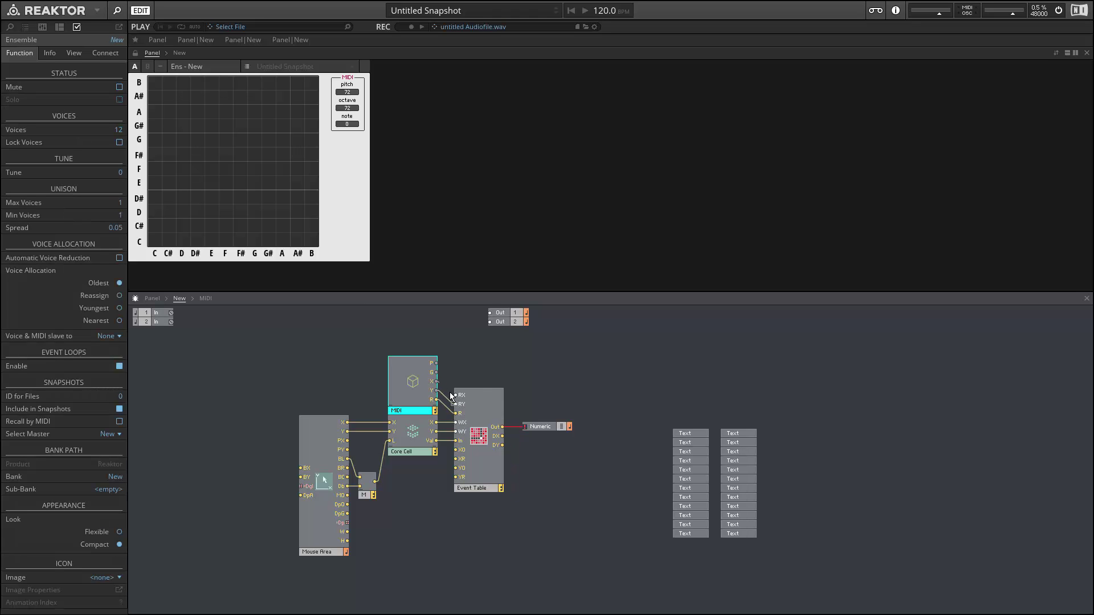
double_click(402, 400)
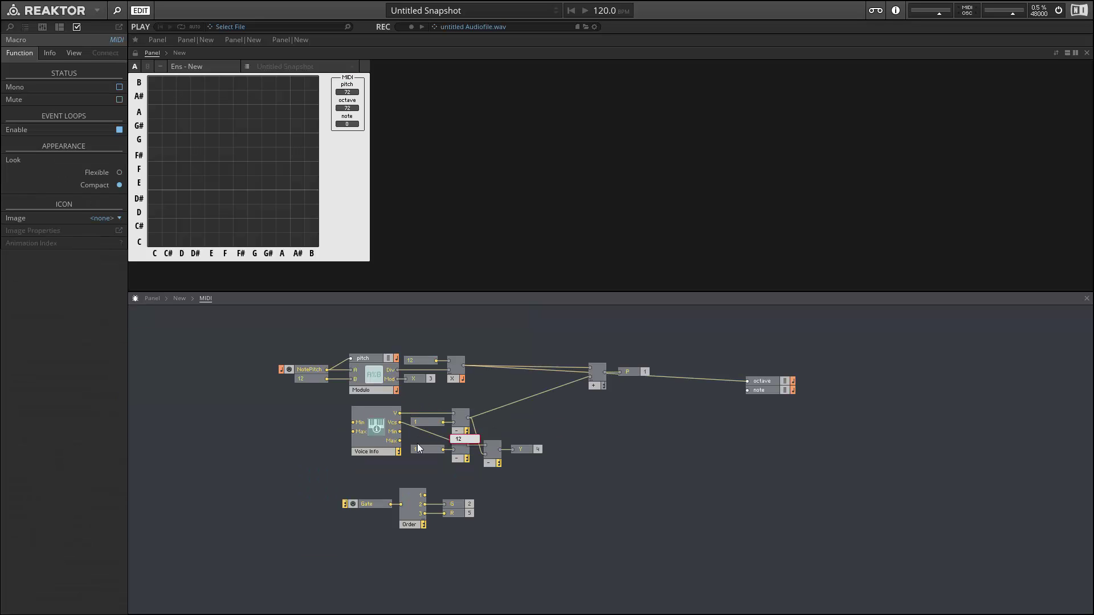
double_click(375, 465)
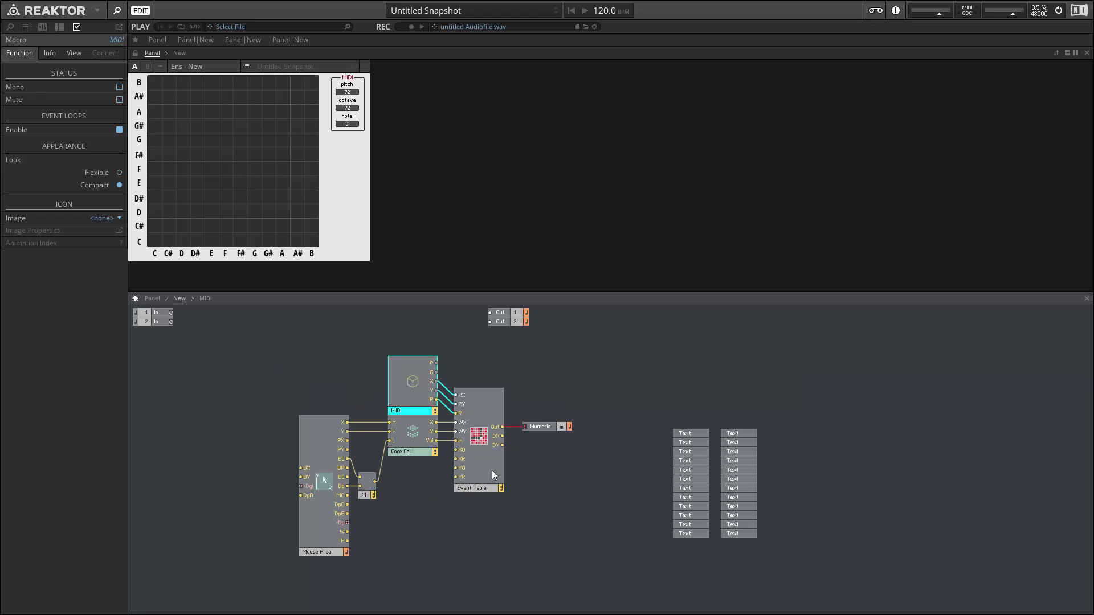
Mark C in the first grid column and inspect the Event Table wire values, showing note 48
mouse_move(514, 432)
click(155, 244)
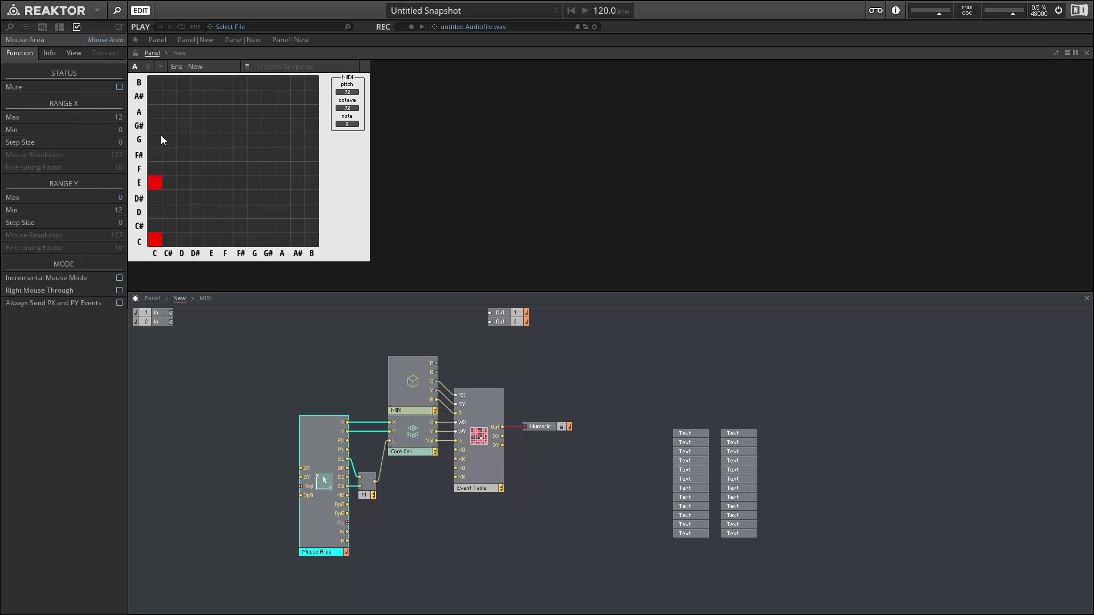
mouse_move(516, 431)
mouse_move(449, 397)
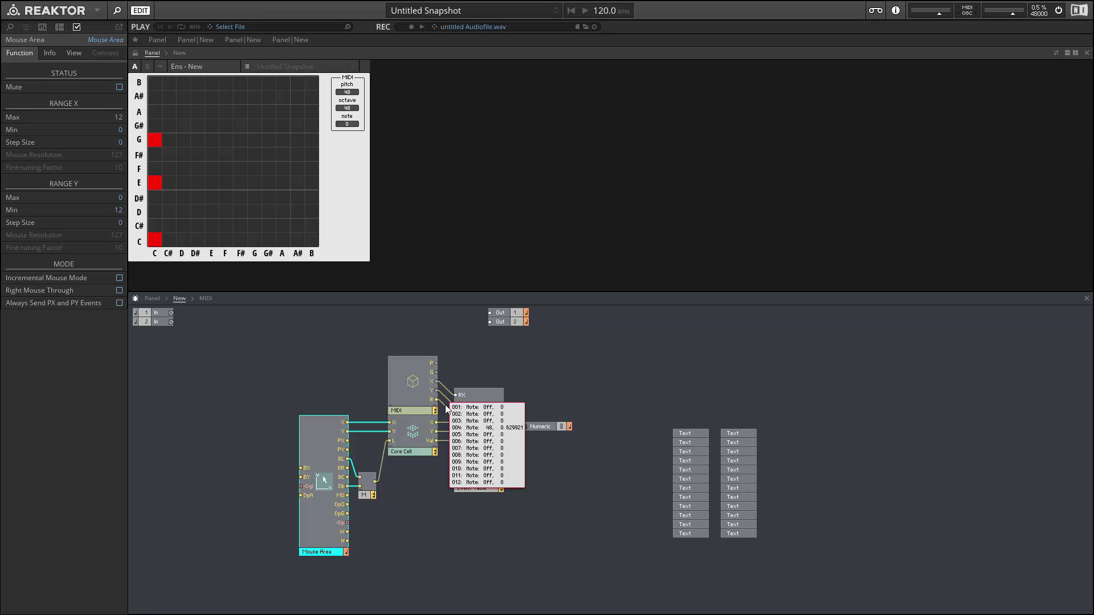
Select Gate, Order, G and R in the MIDI macro and apply Set Selection to Mono
double_click(410, 390)
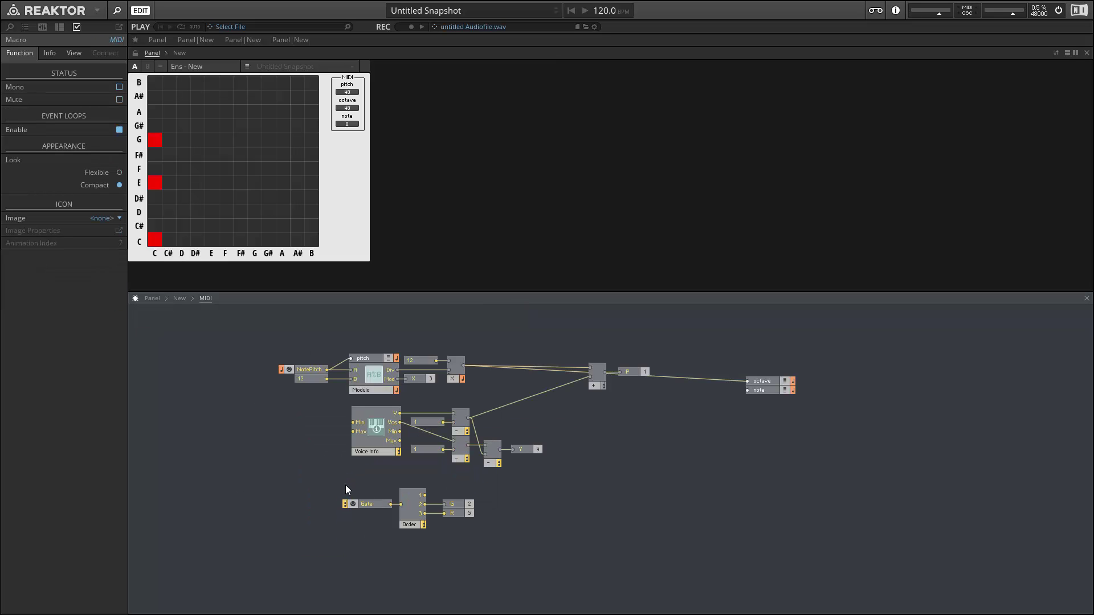
drag(345, 486, 479, 527)
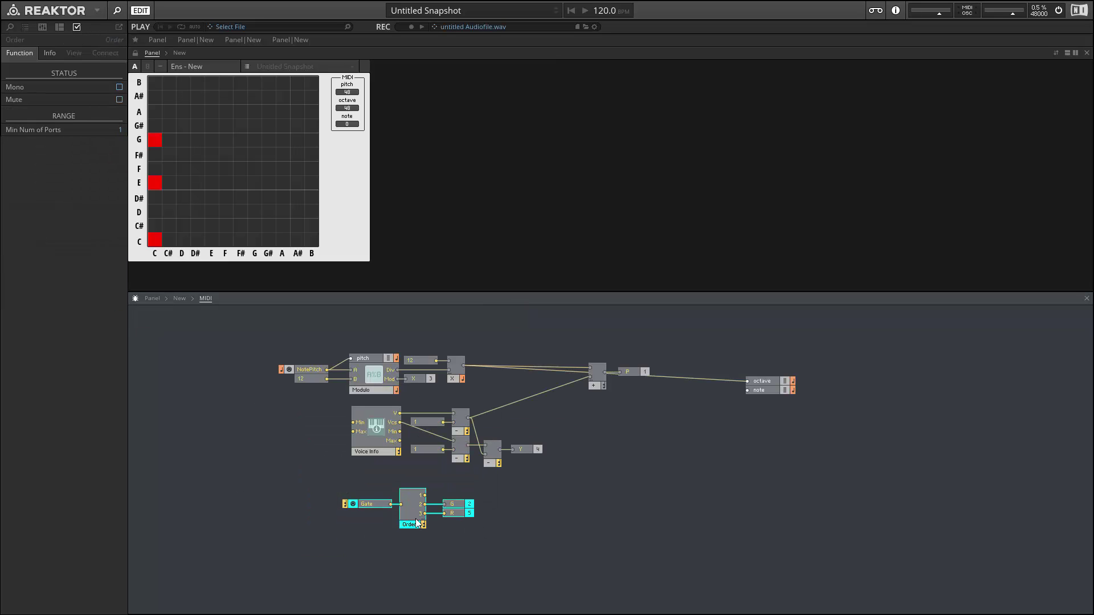
right_click(418, 523)
click(448, 431)
click(358, 507)
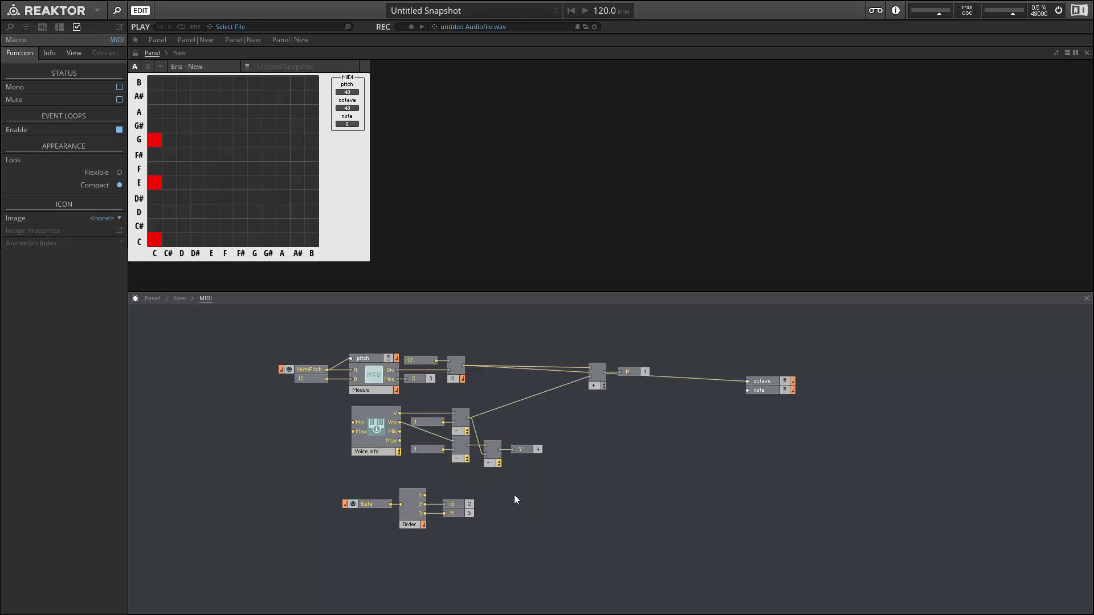
double_click(463, 521)
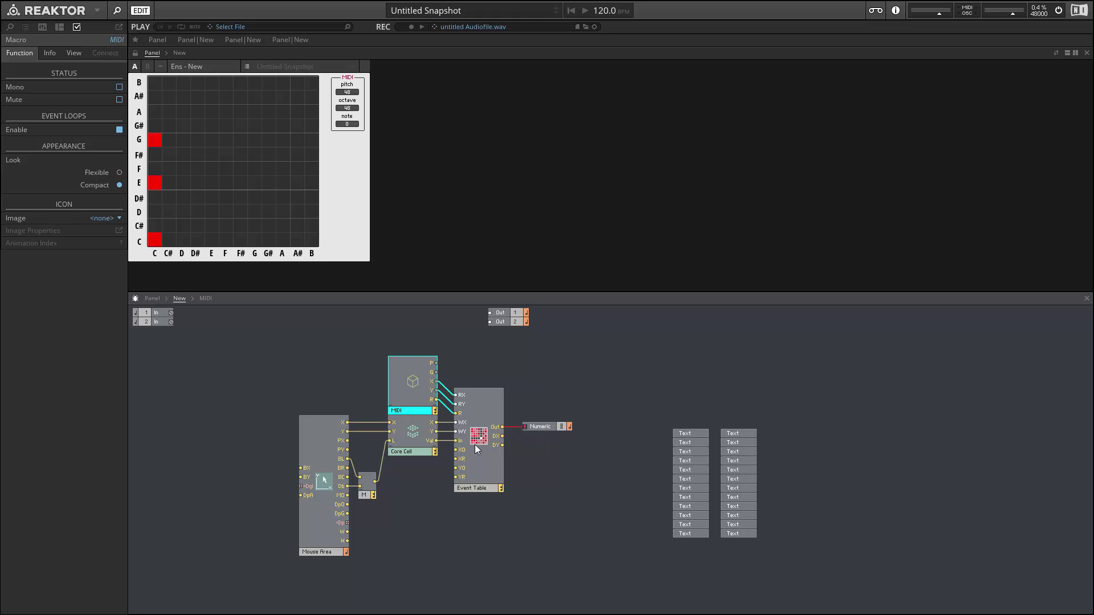
click(539, 385)
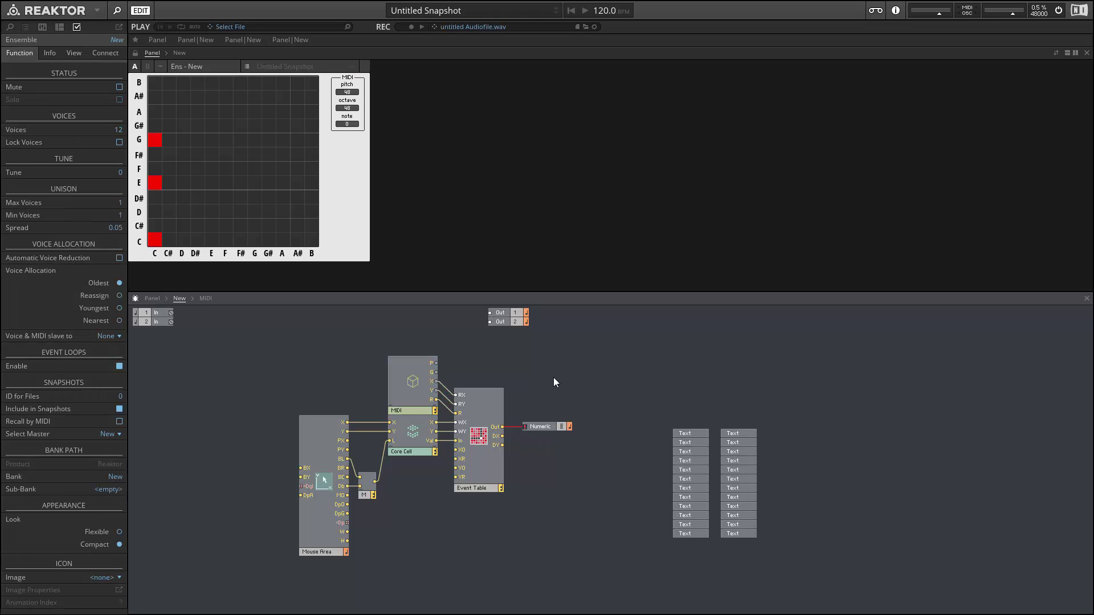
Insert a MIDI Out Note Pitch/Gate module and wire the macro's P output to its pitch input
right_click(558, 361)
click(573, 352)
right_click(574, 353)
mouse_move(638, 360)
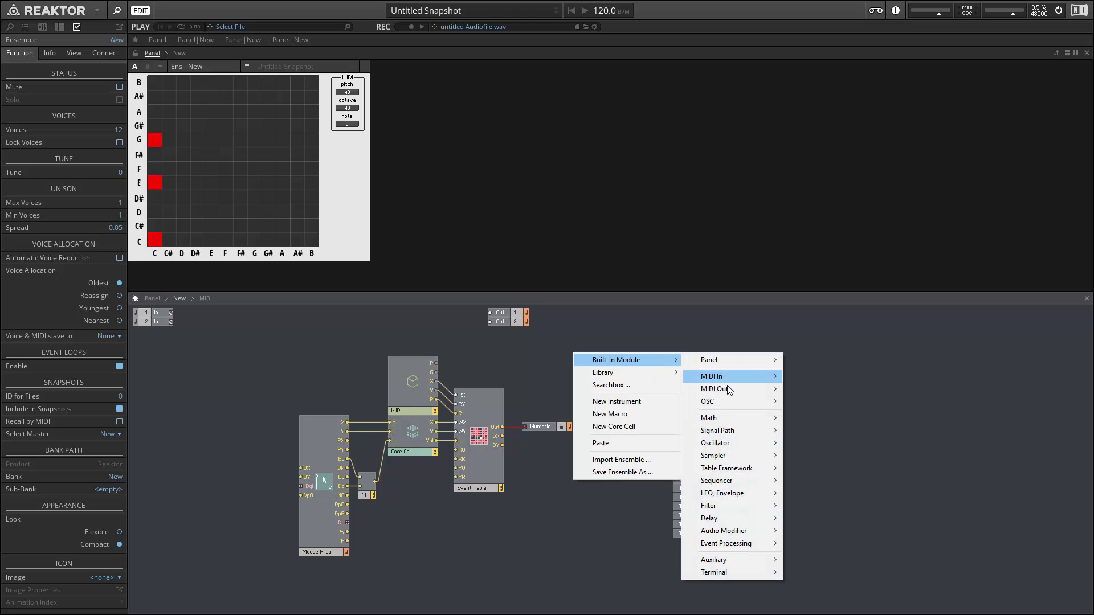
mouse_move(734, 392)
click(815, 390)
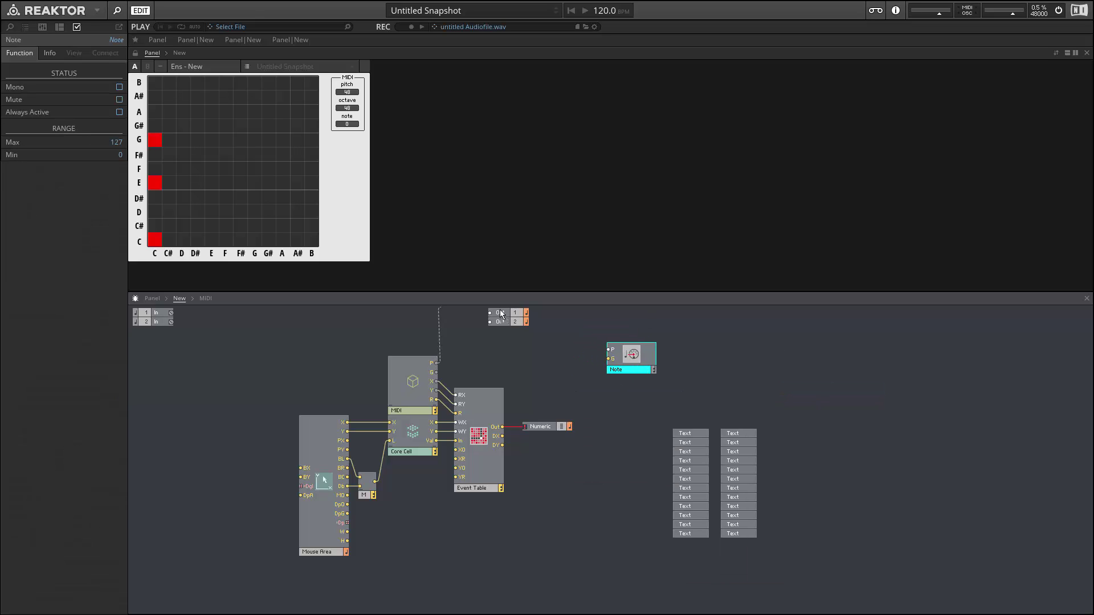
drag(436, 363, 642, 373)
click(630, 393)
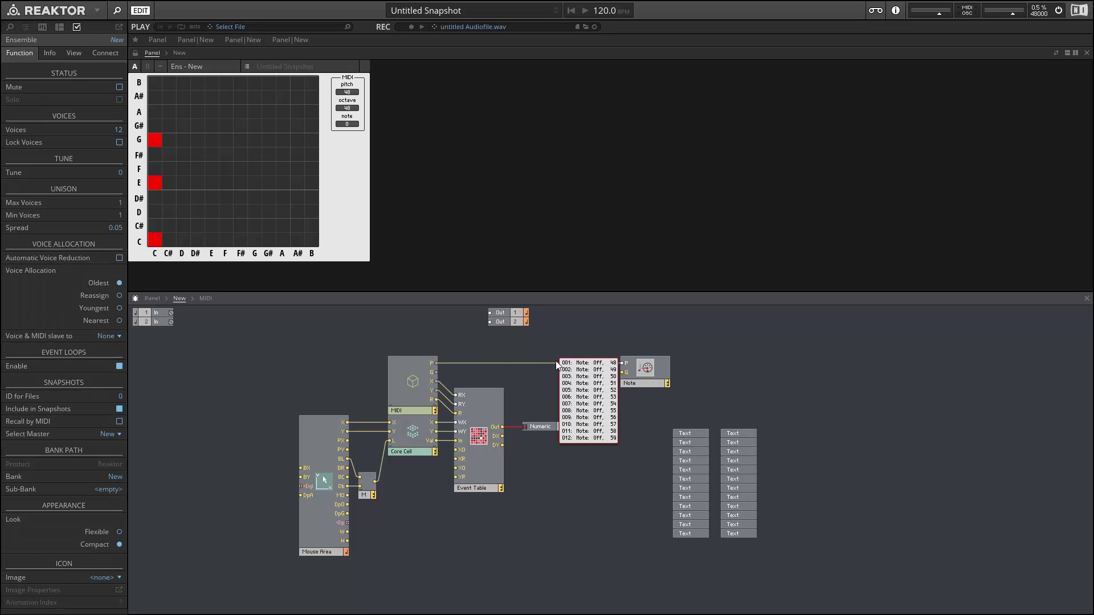
click(558, 363)
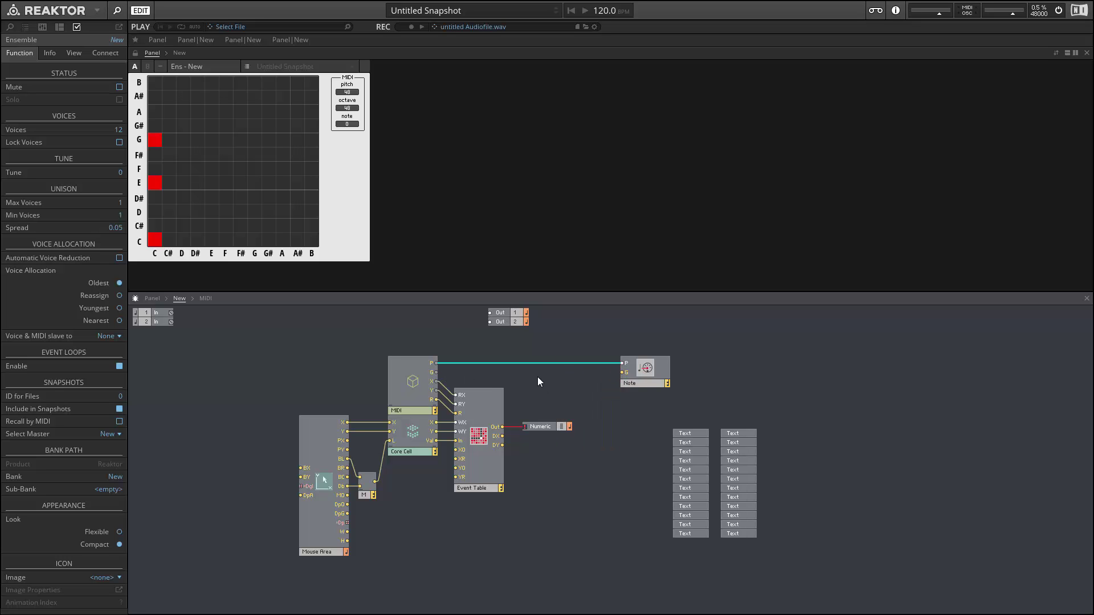
Add a Separator below the Numeric meter and wire the Event Table output into it
right_click(538, 377)
mouse_move(546, 382)
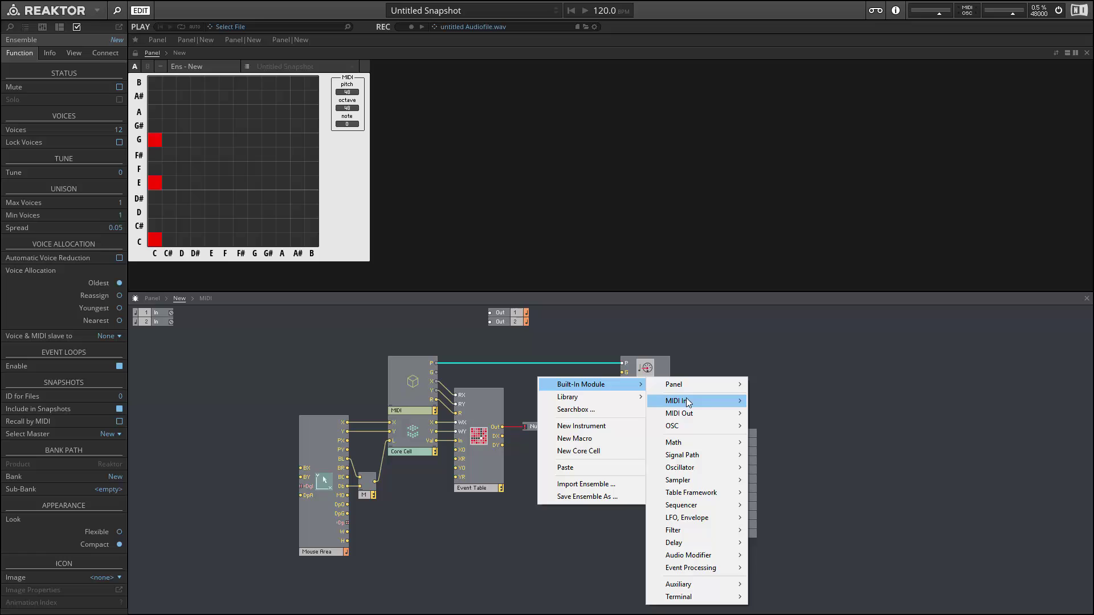
mouse_move(727, 569)
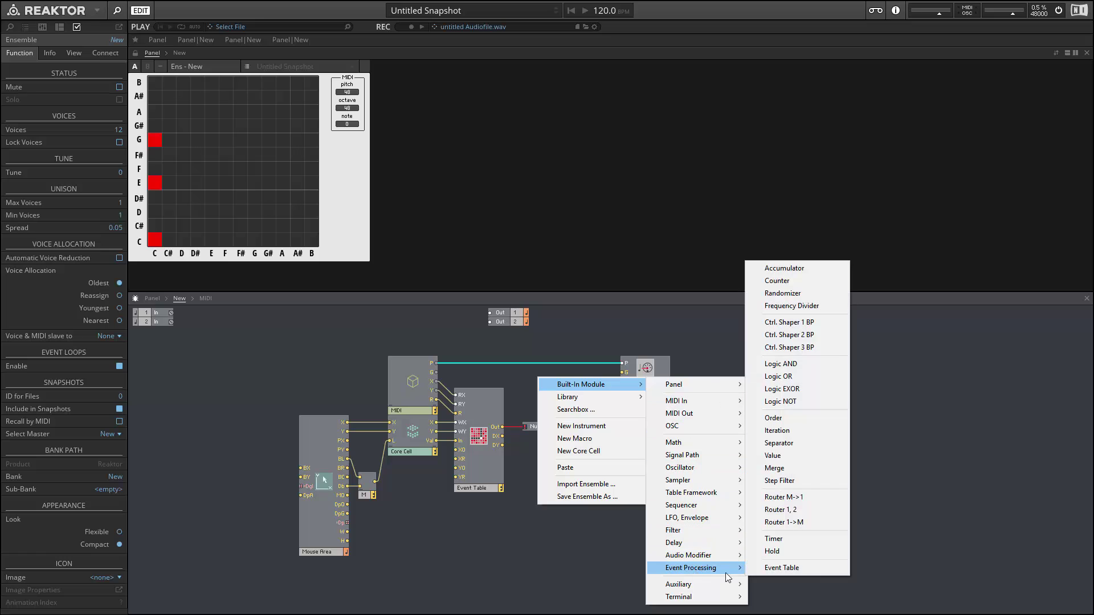
click(789, 444)
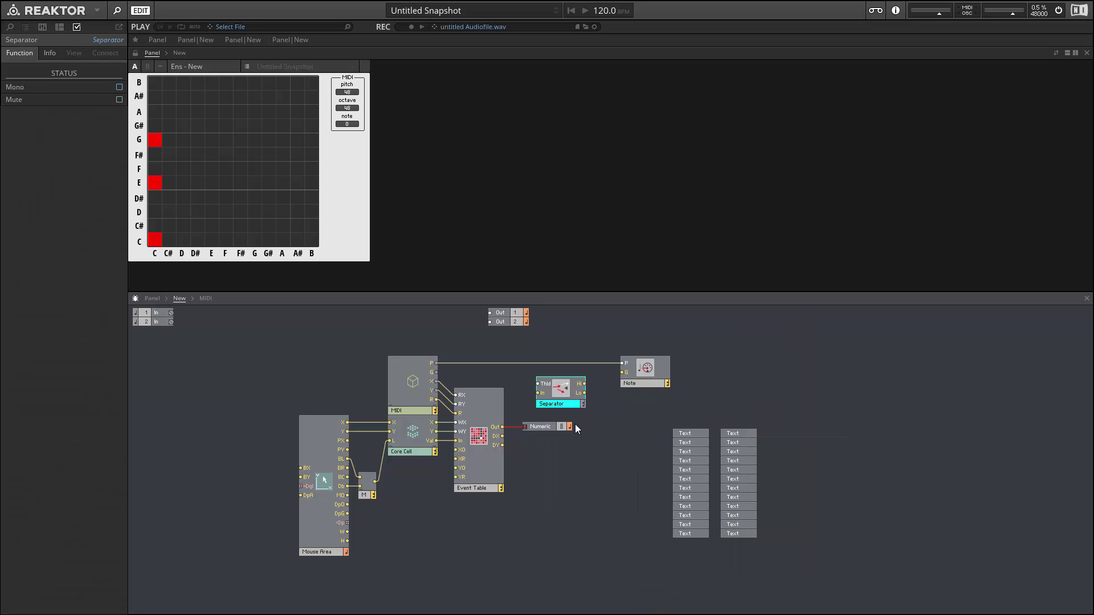
drag(575, 402, 576, 472)
click(541, 426)
drag(536, 428, 612, 426)
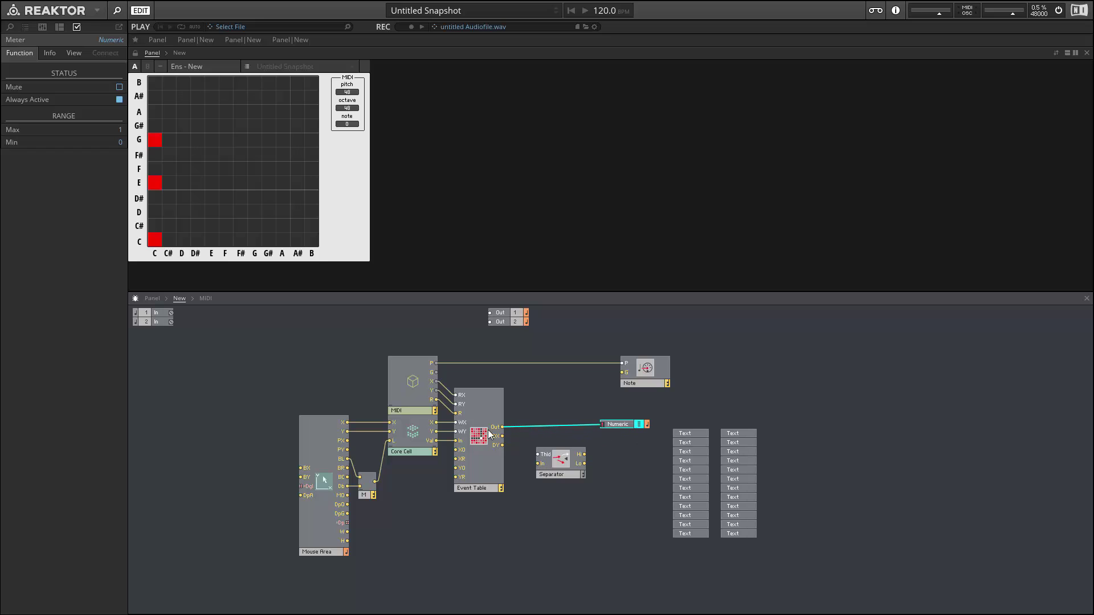
drag(503, 426, 543, 439)
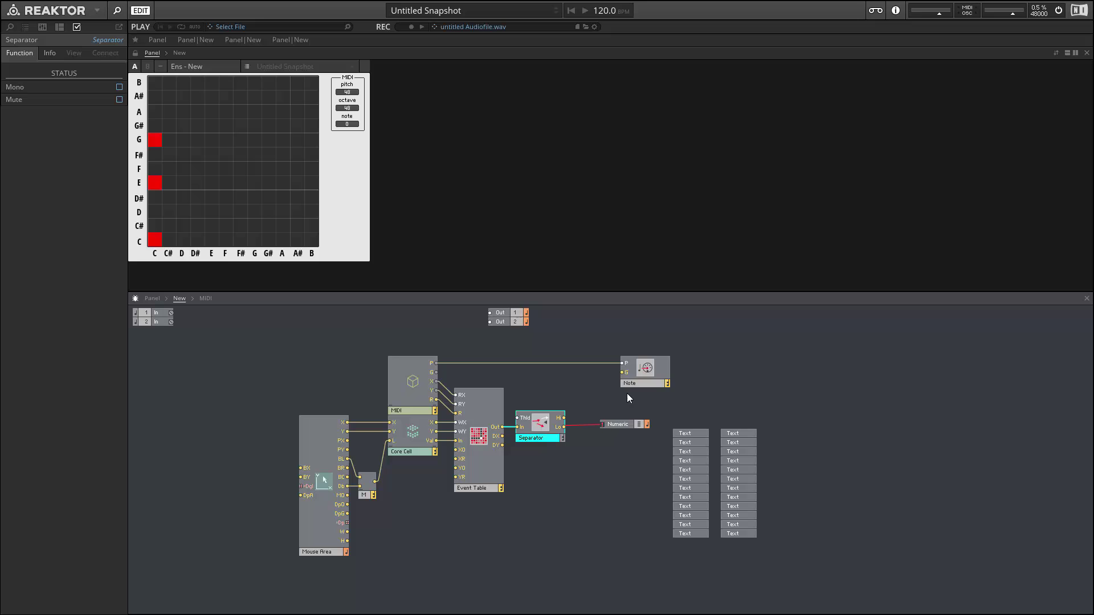
Add a Value module triggered by the MIDI macro's gate output
right_click(581, 381)
mouse_move(624, 386)
mouse_move(735, 569)
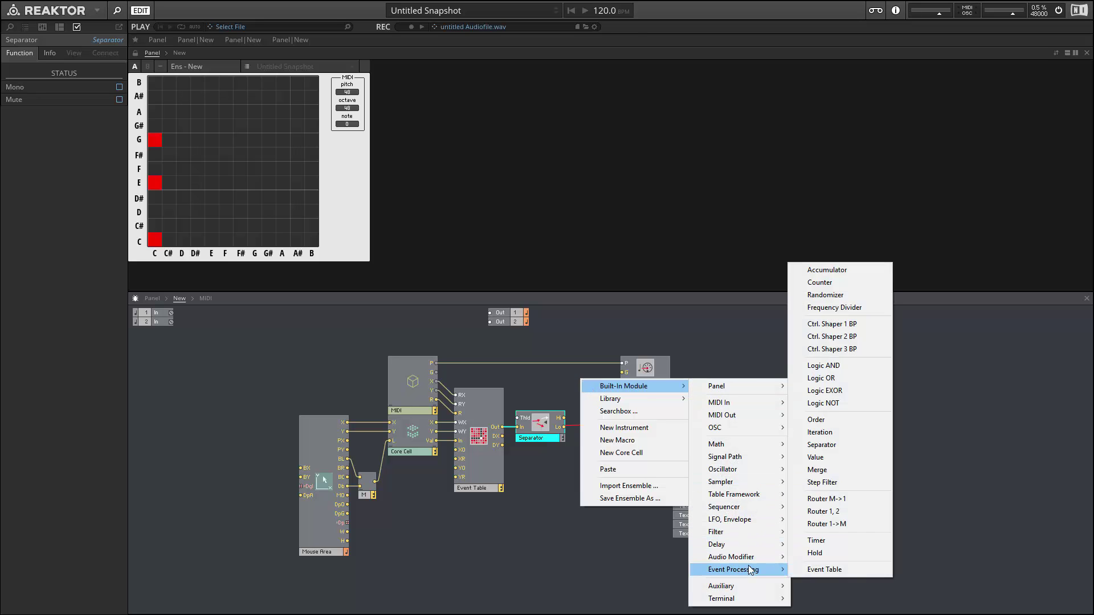
click(815, 457)
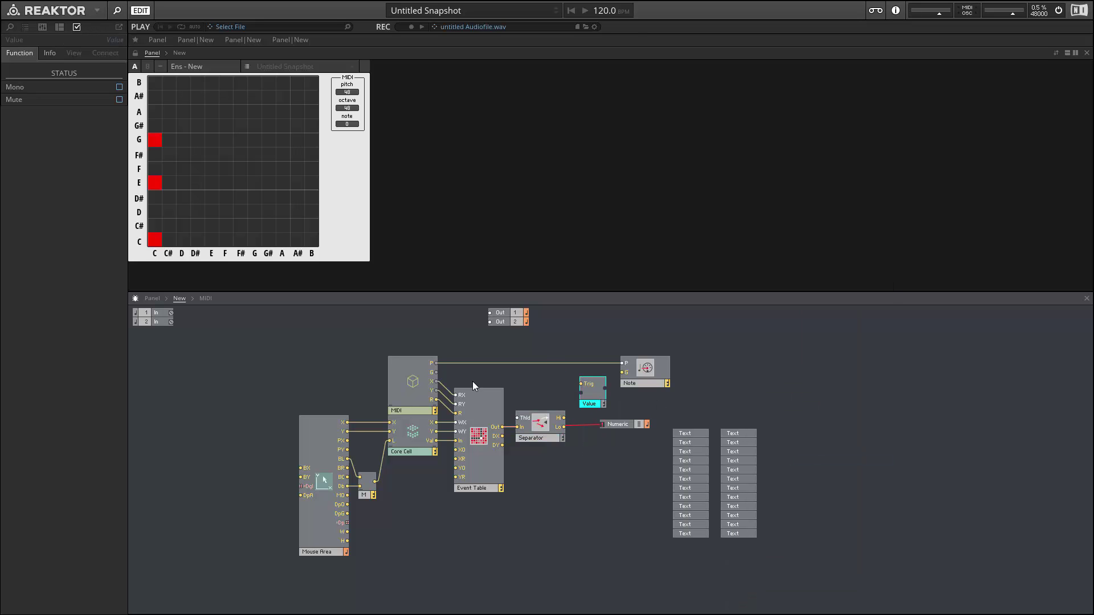
drag(436, 373, 581, 383)
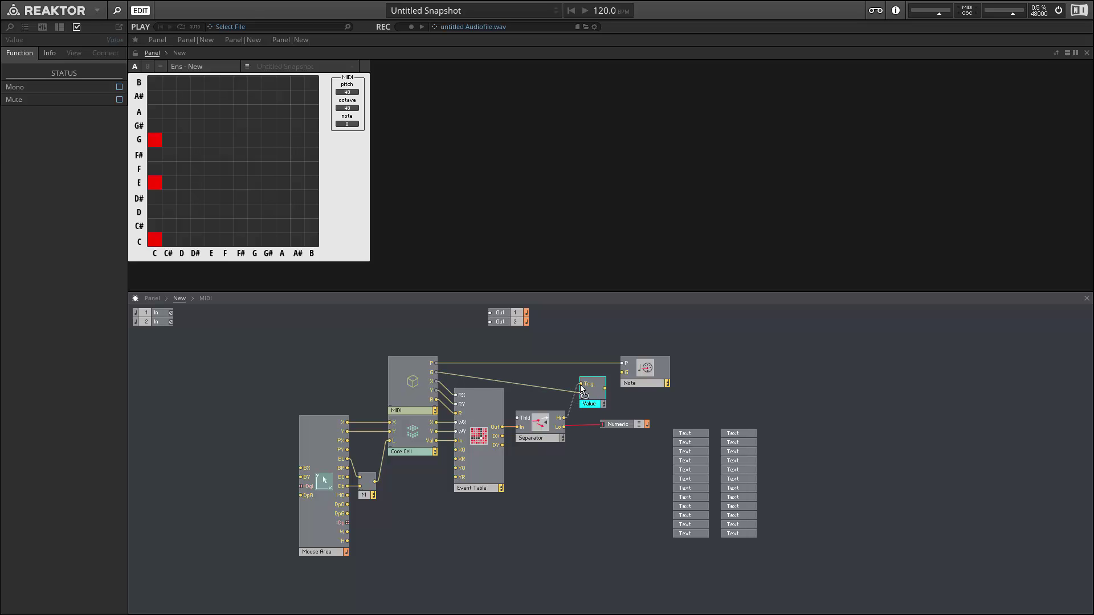
Make the Note module Always Active, delete the Numeric meter, and wire Value into Note's gate
click(644, 378)
click(120, 112)
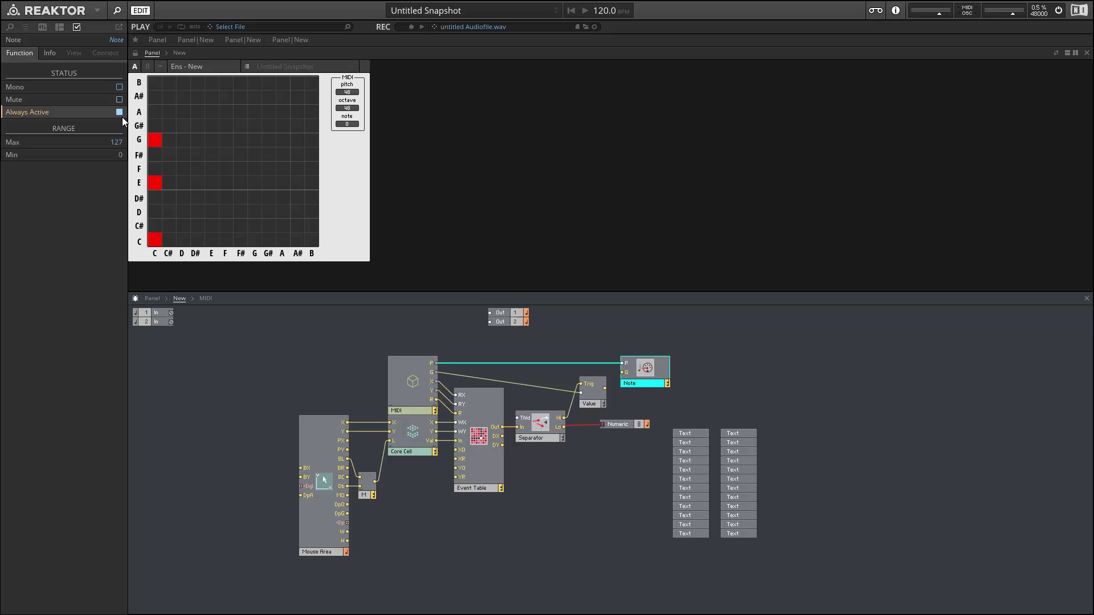
click(625, 426)
key(Delete)
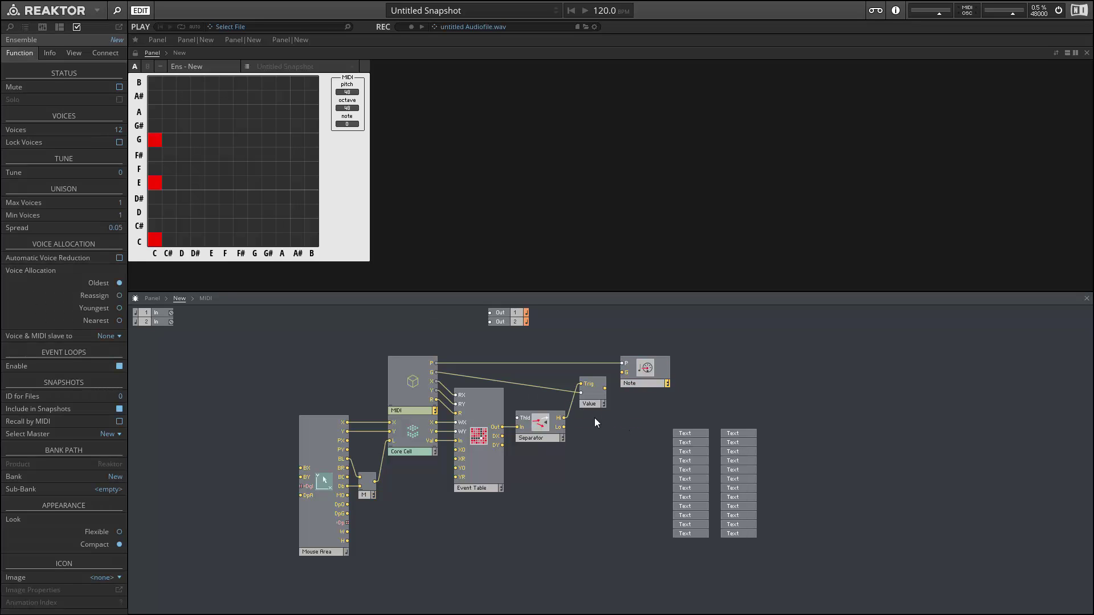
drag(589, 412, 594, 385)
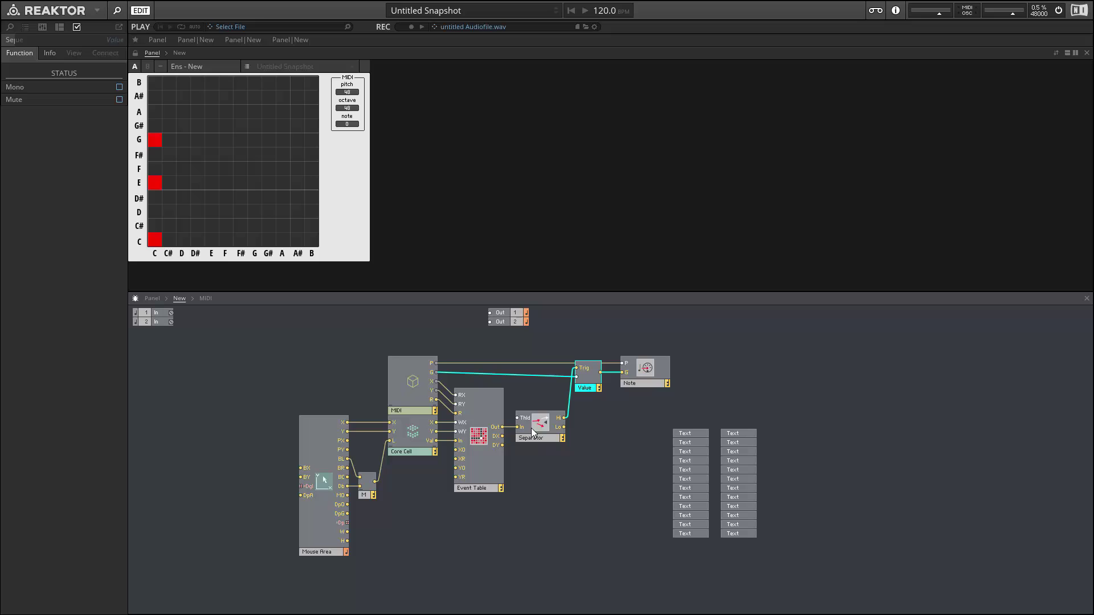
drag(532, 432, 526, 428)
click(570, 399)
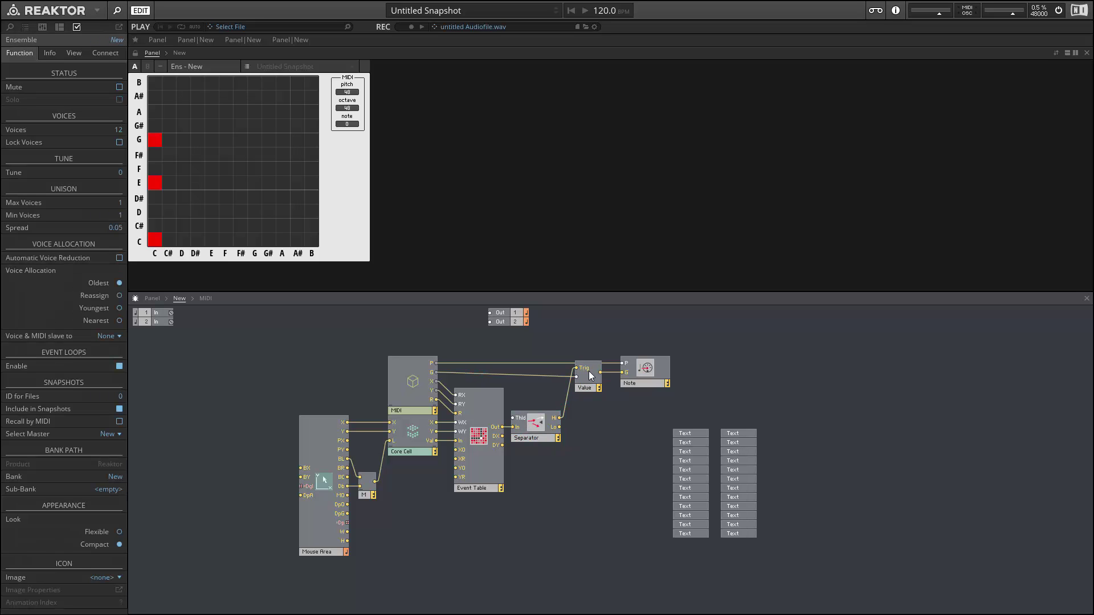
mouse_move(612, 366)
Mark G in the second column, then D, A and G in the following chord columns
click(167, 141)
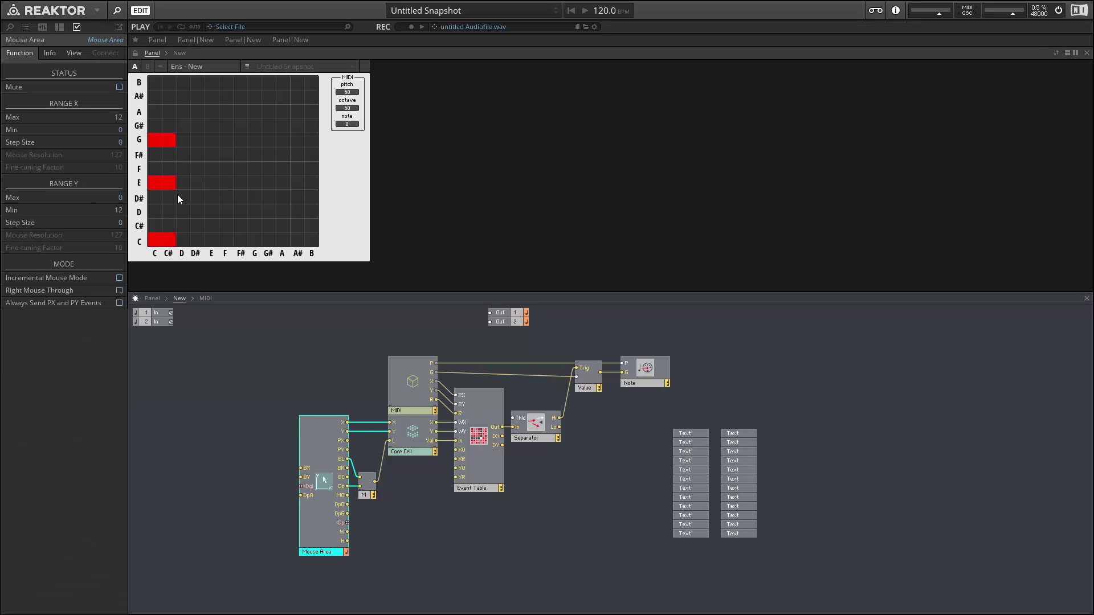
click(187, 211)
click(193, 111)
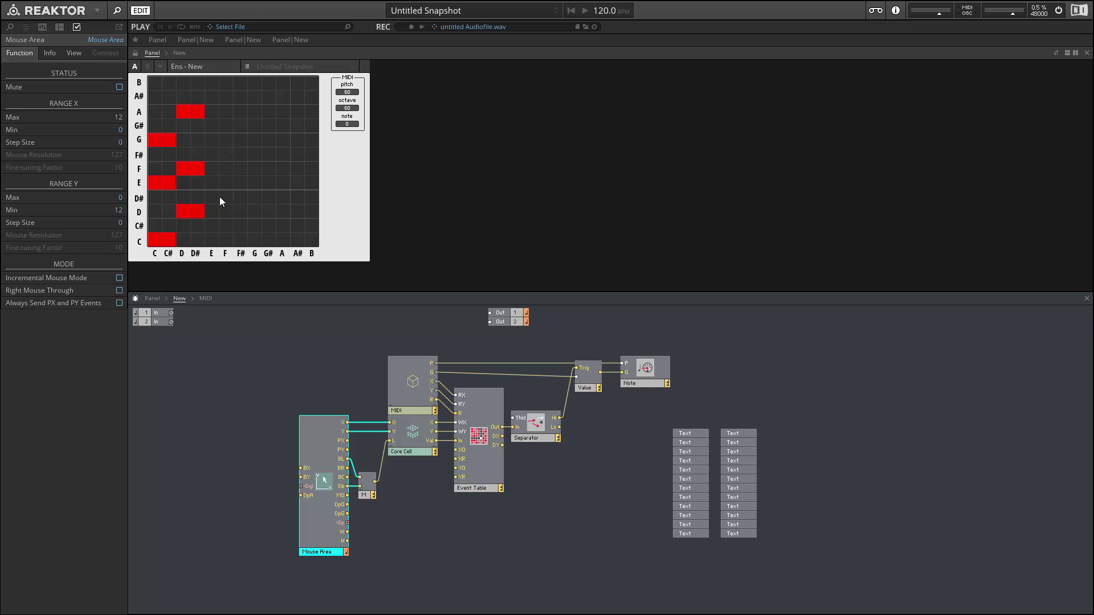
click(209, 139)
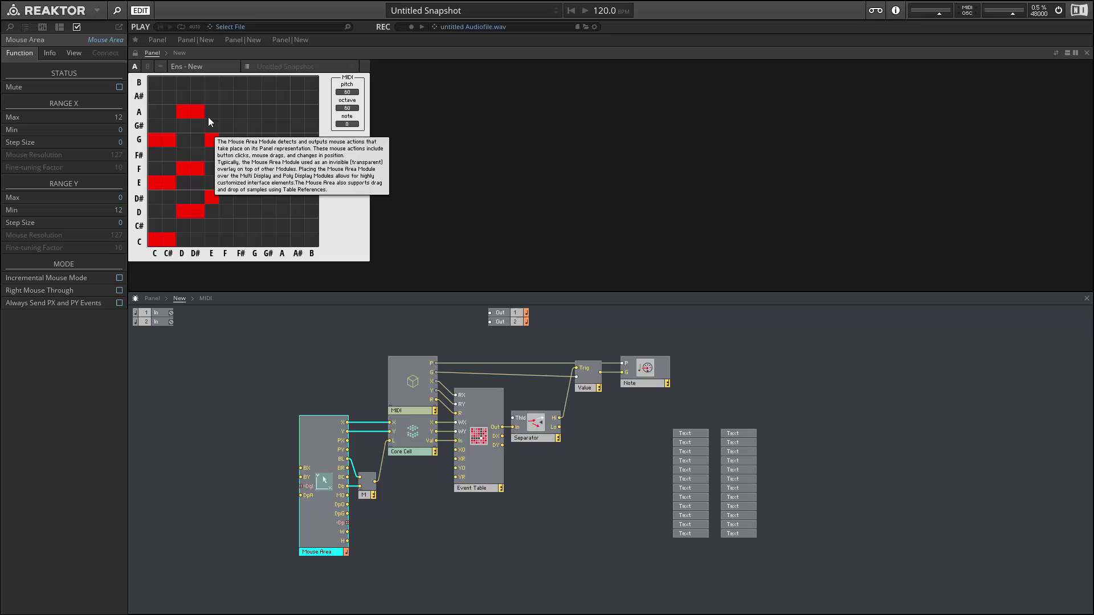
Add B to the column-E chord and fill F, A and C in column F
click(216, 87)
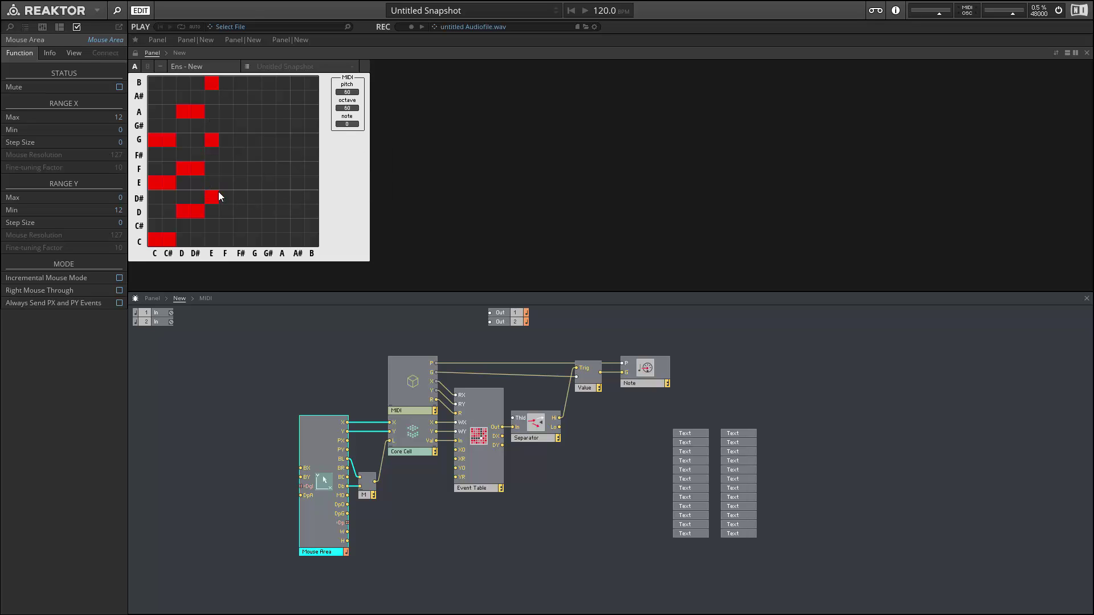
click(226, 169)
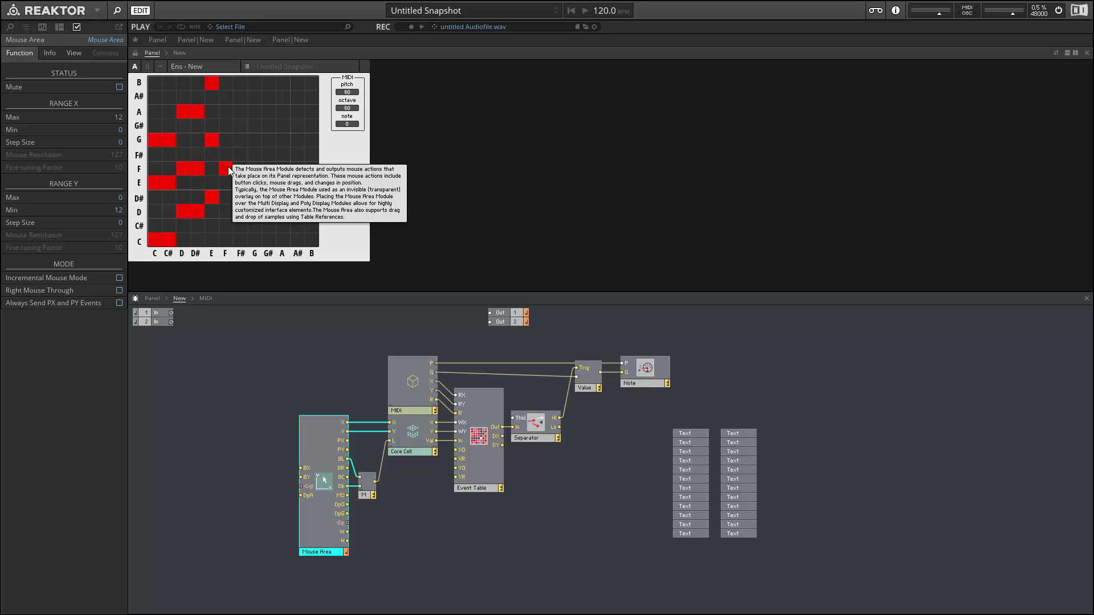
click(227, 110)
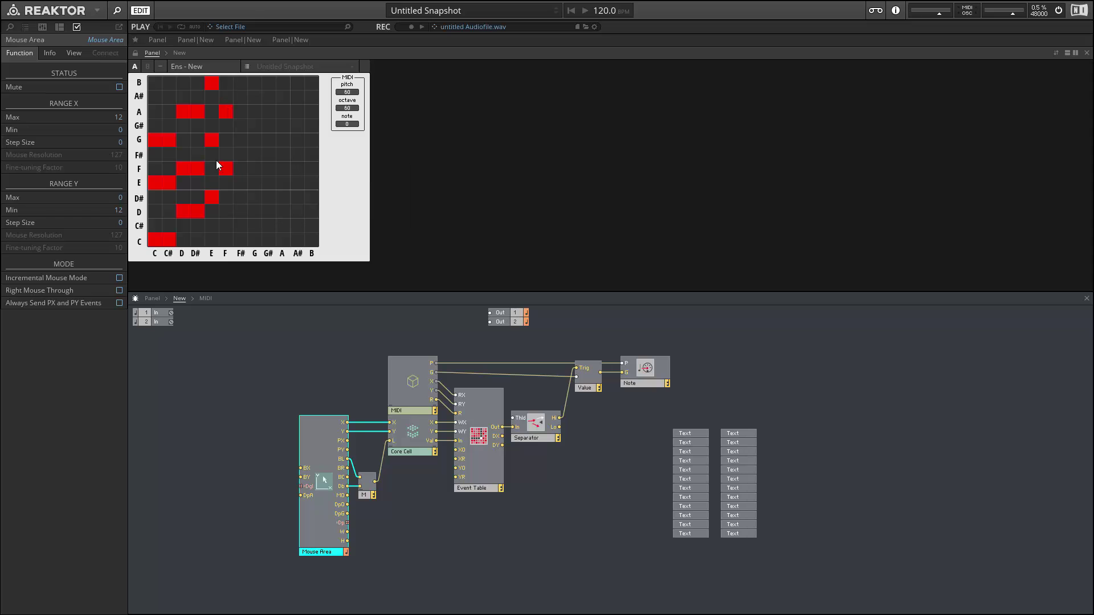
click(225, 239)
mouse_move(615, 363)
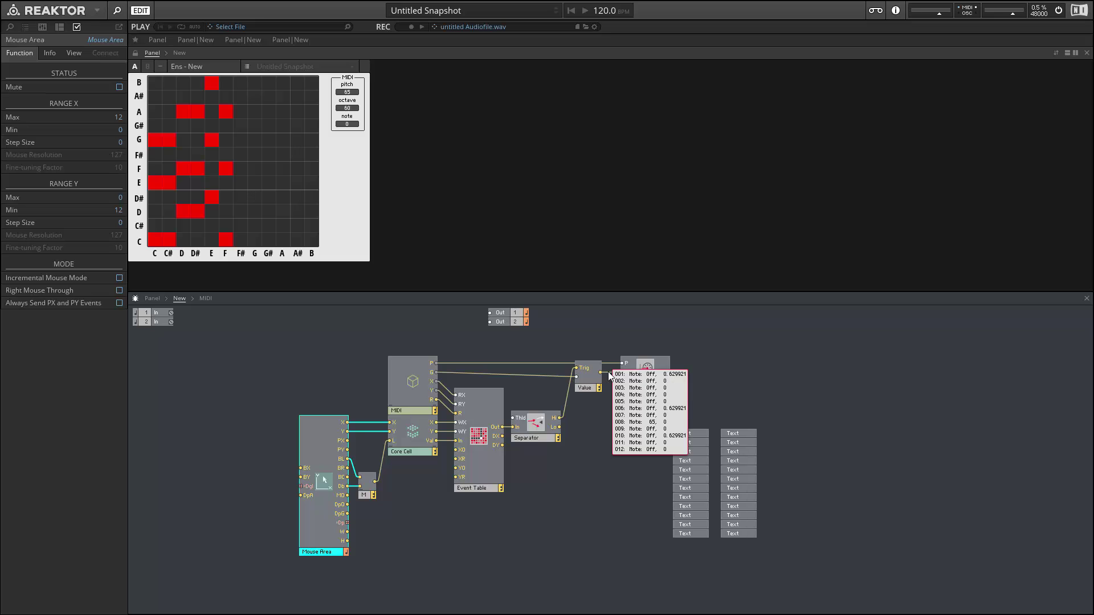
Inside the MIDI macro, insert a Compare module and wire Modulo's Mod output to Compare A
double_click(413, 369)
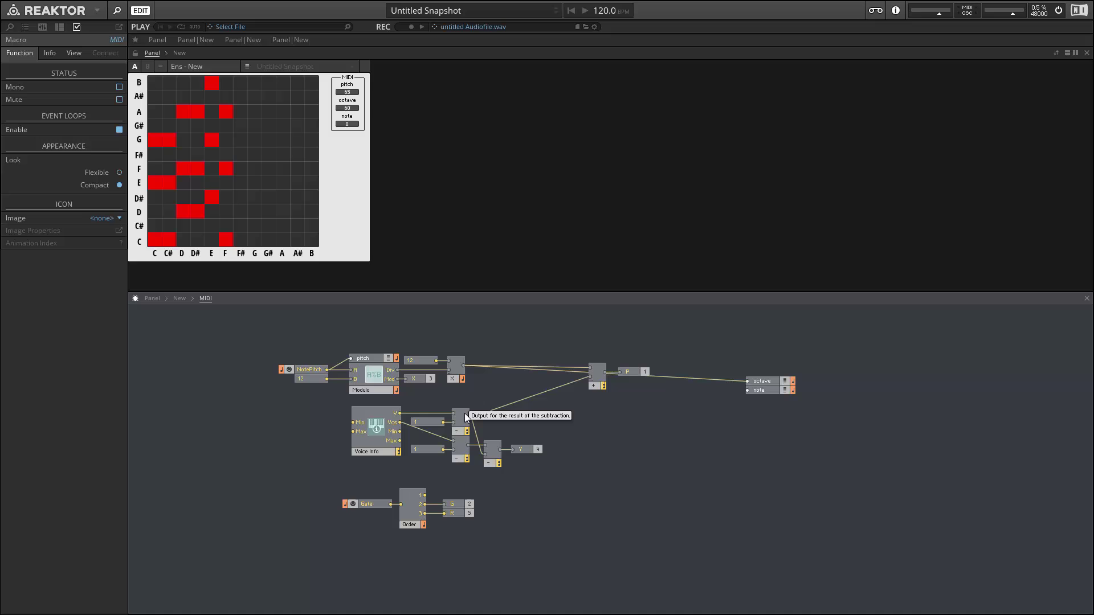
right_click(547, 430)
mouse_move(592, 433)
mouse_move(684, 279)
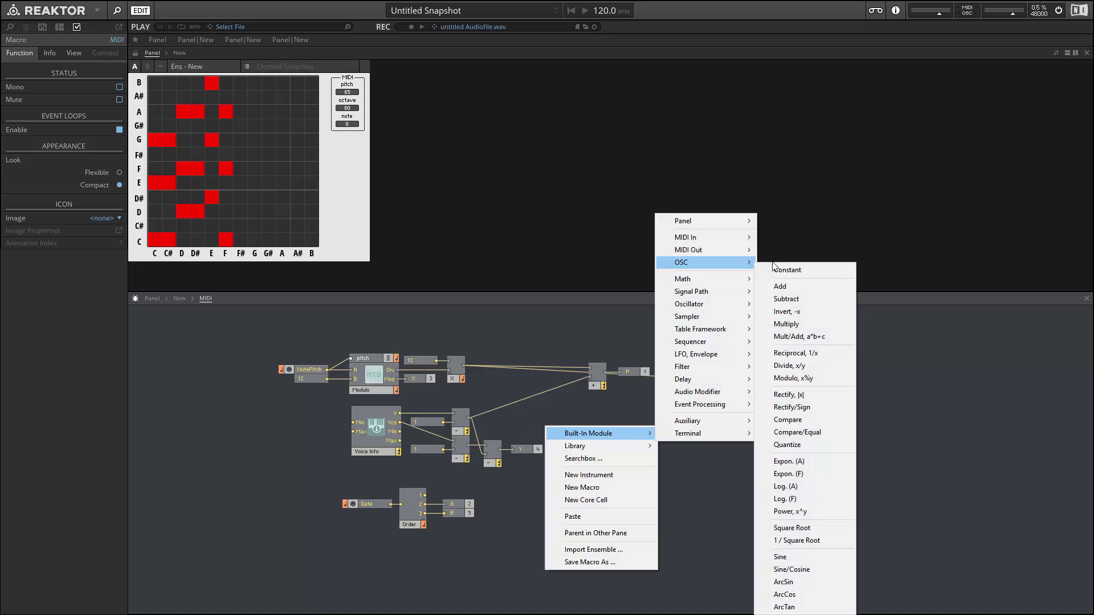
click(820, 421)
drag(571, 447, 555, 420)
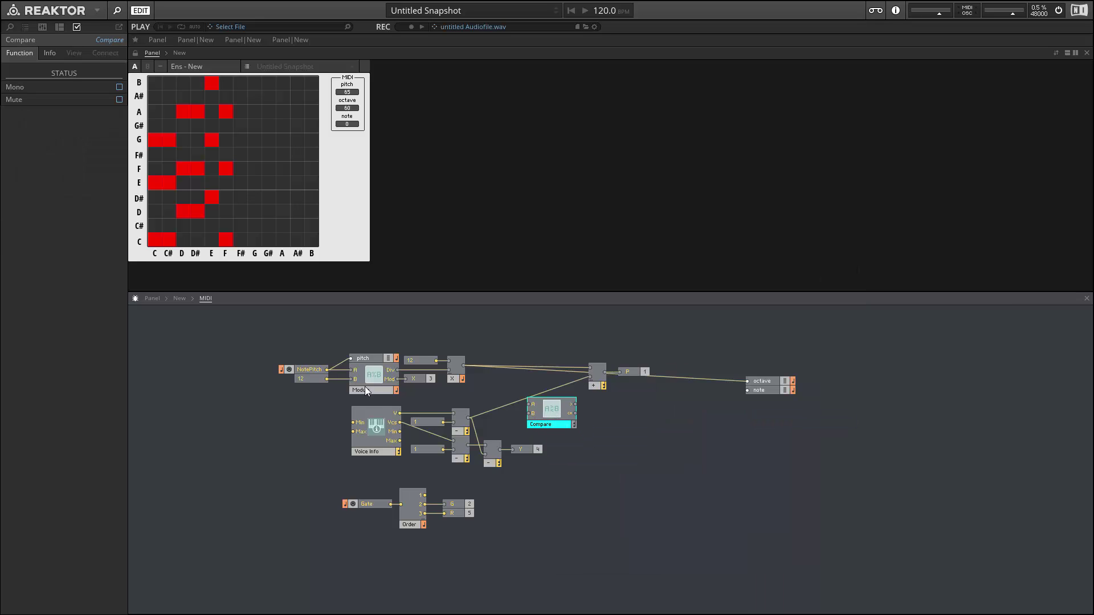
drag(394, 382, 530, 405)
drag(559, 414, 515, 395)
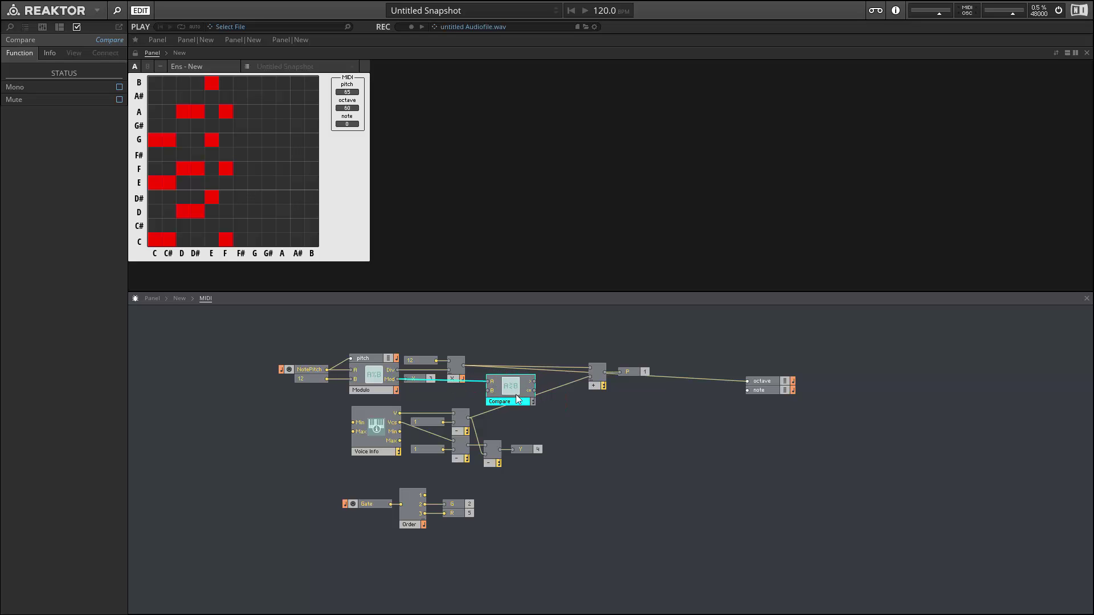
click(471, 419)
drag(507, 394, 504, 399)
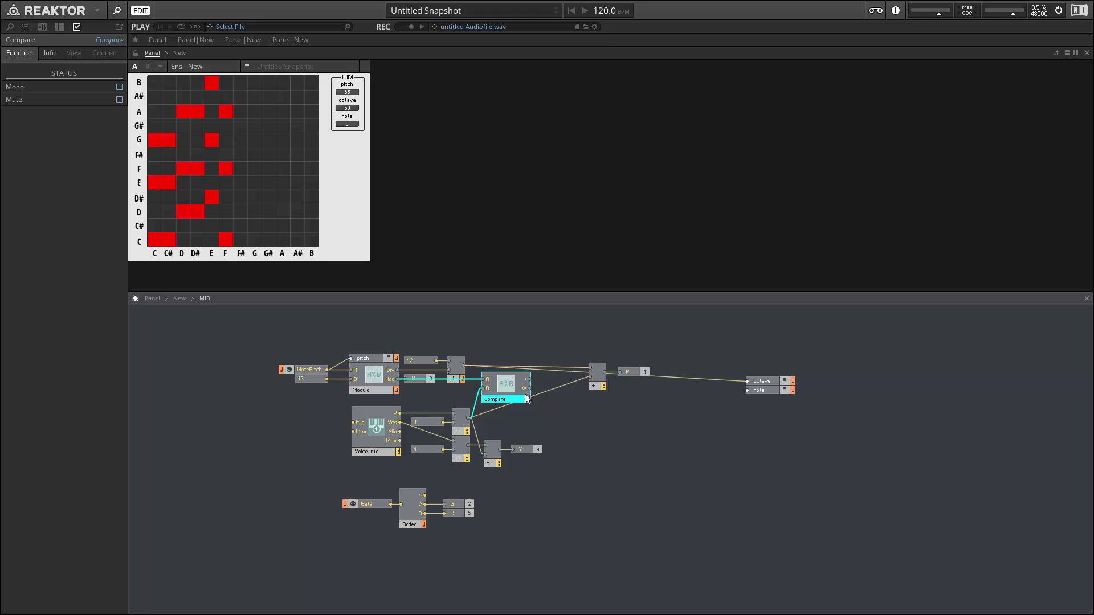
Duplicate the 12 constant and multiply module and position the copy
drag(429, 341, 456, 364)
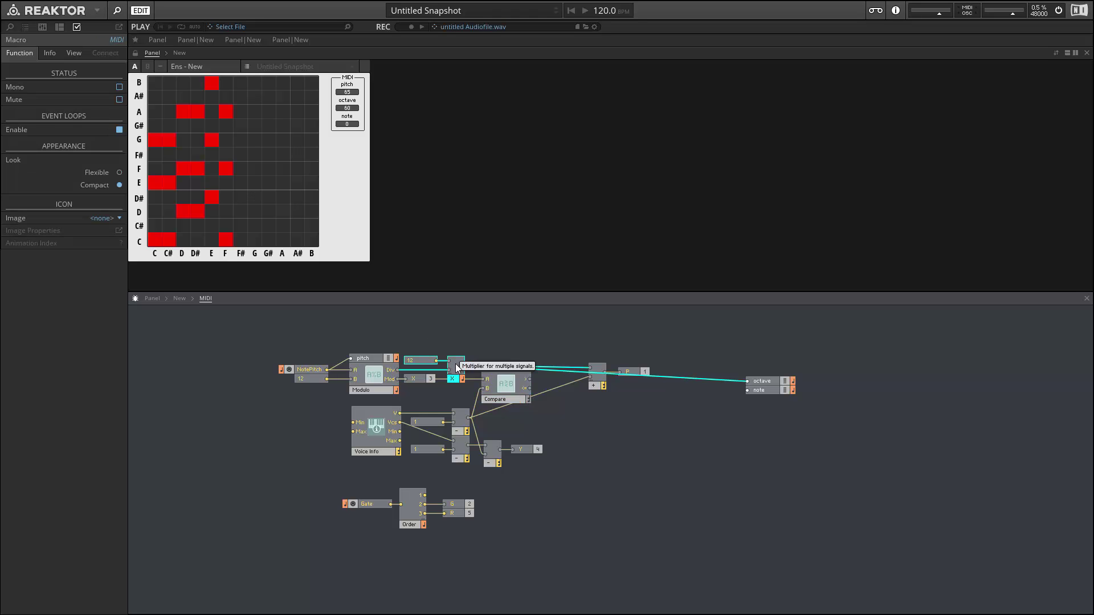
key(ctrl+c)
key(ctrl+v)
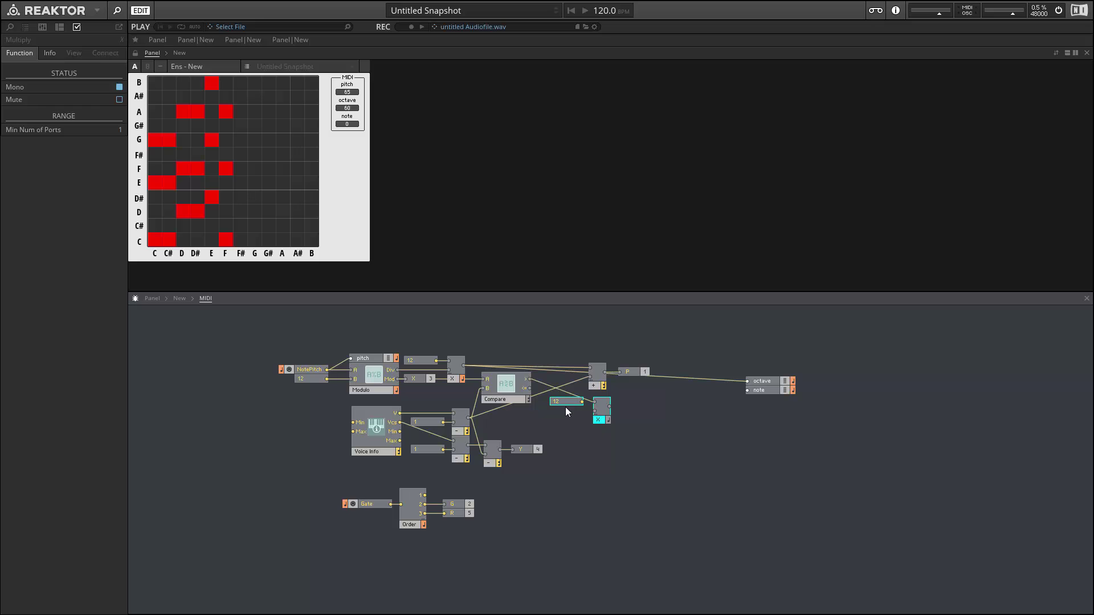
drag(566, 411, 573, 416)
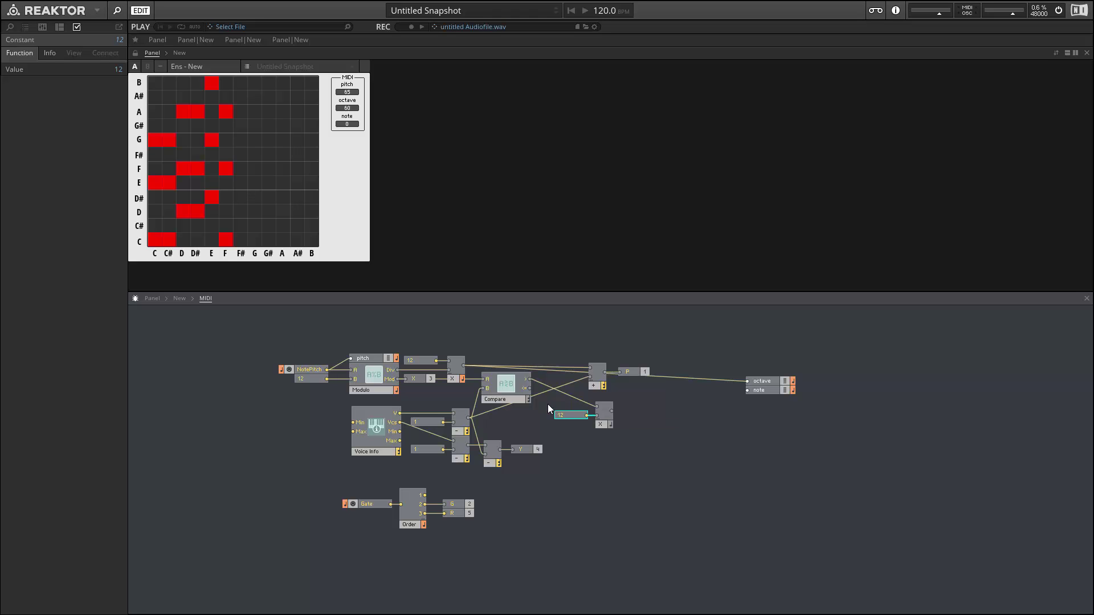
mouse_move(539, 395)
drag(606, 420, 583, 397)
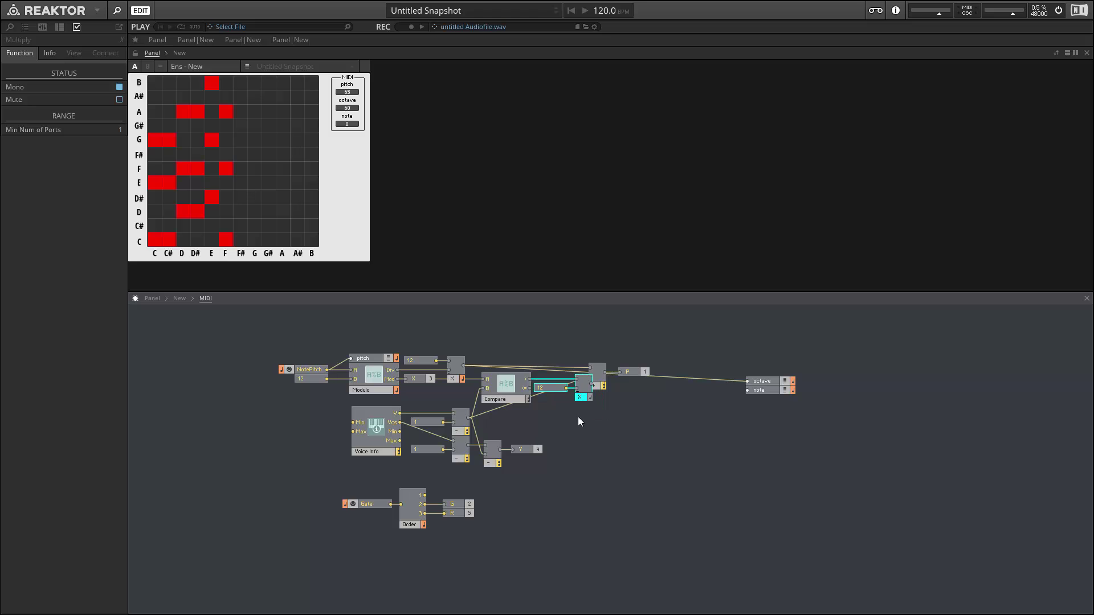
Rearrange Compare, the duplicate multiplier, and the Add and P modules to fit the new chain
shift+click(501, 388)
drag(501, 388, 504, 419)
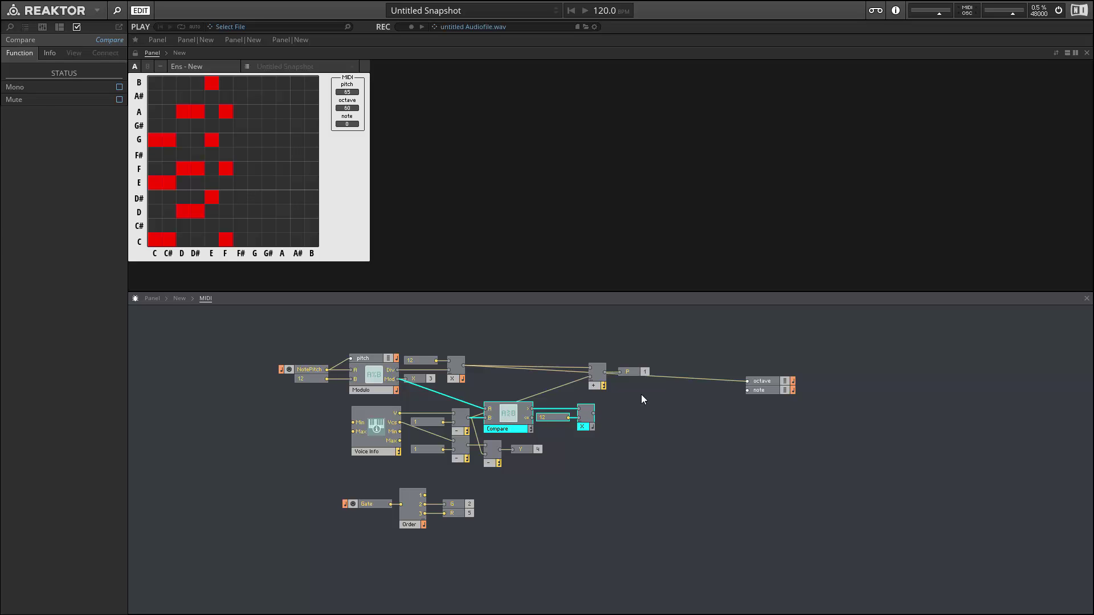
click(627, 372)
shift+click(594, 387)
drag(593, 388, 619, 387)
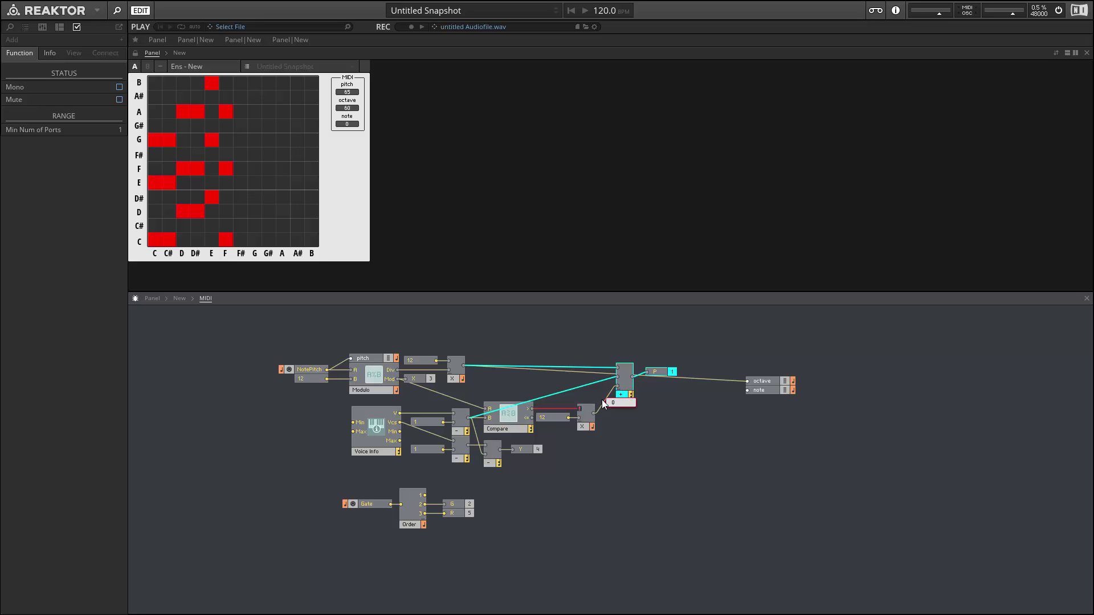
click(506, 428)
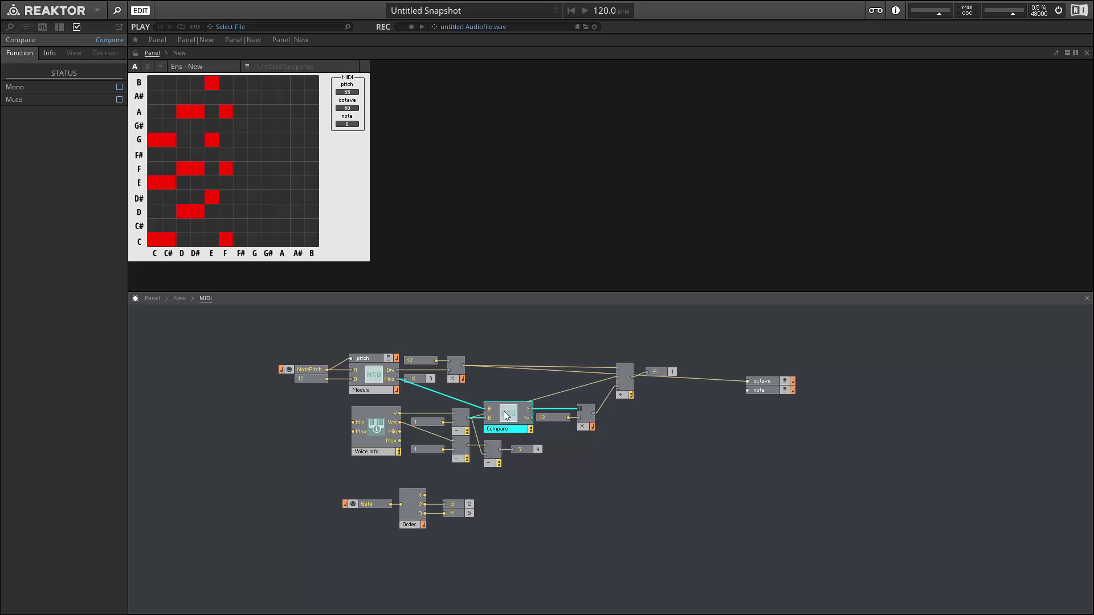
Switch the Compare module and the duplicated multiply module to Mono
right_click(508, 416)
click(516, 424)
click(459, 432)
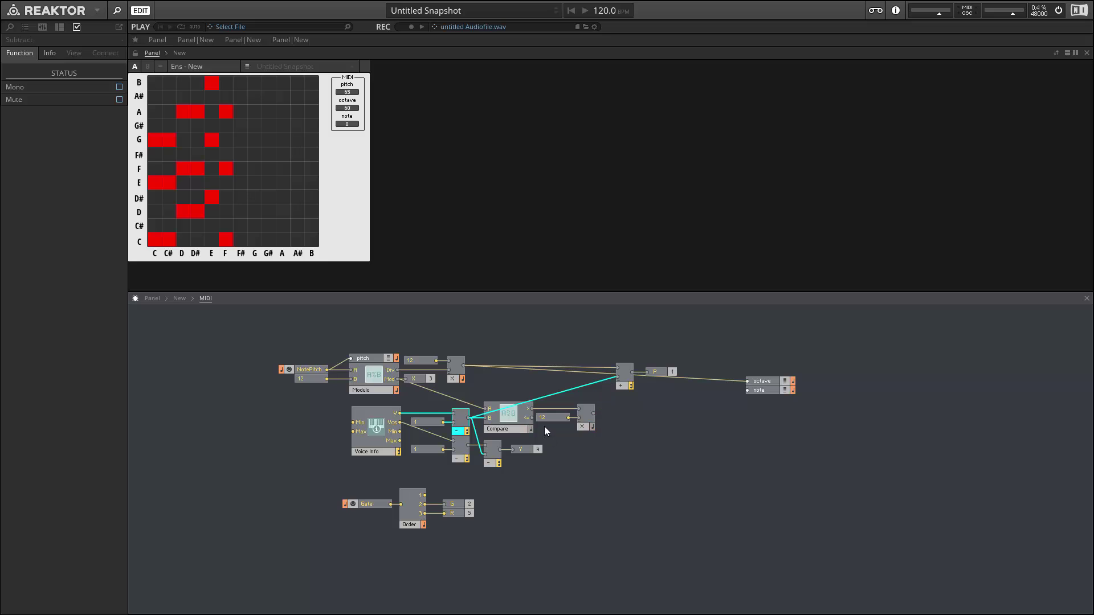
click(586, 419)
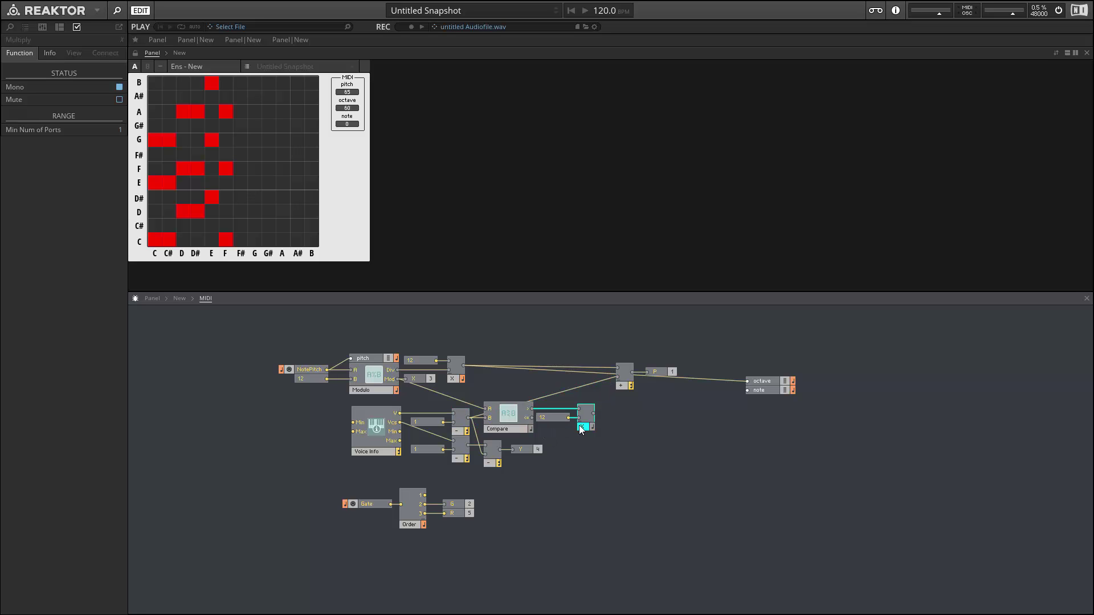
right_click(589, 422)
click(599, 434)
Wire the multiplier output, reapply the Compare option, then go back up to the New structure
drag(594, 415, 618, 387)
right_click(503, 426)
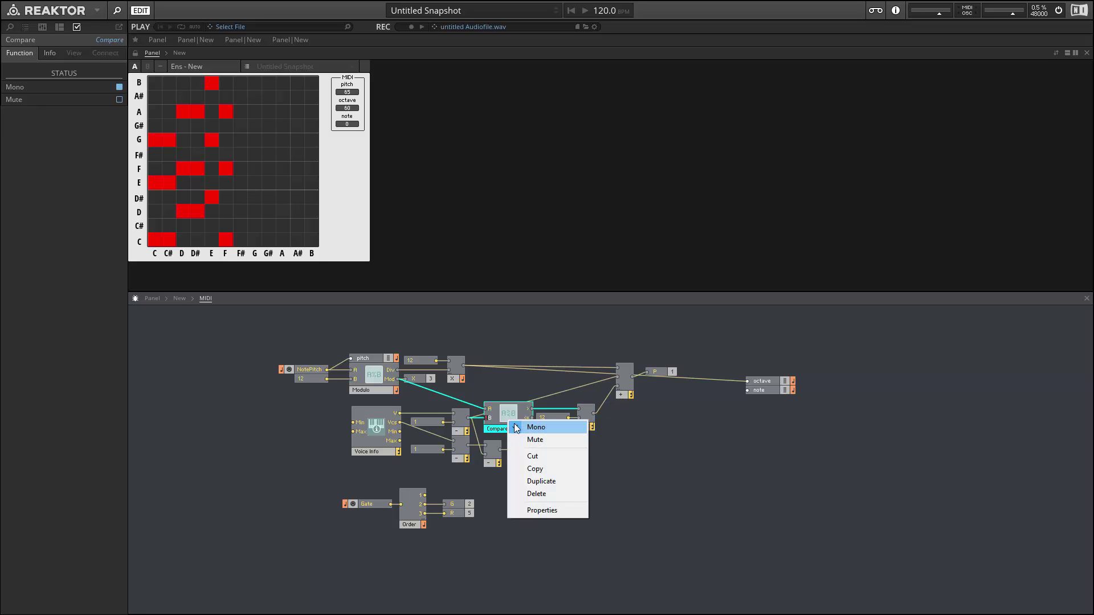
click(513, 439)
mouse_move(609, 405)
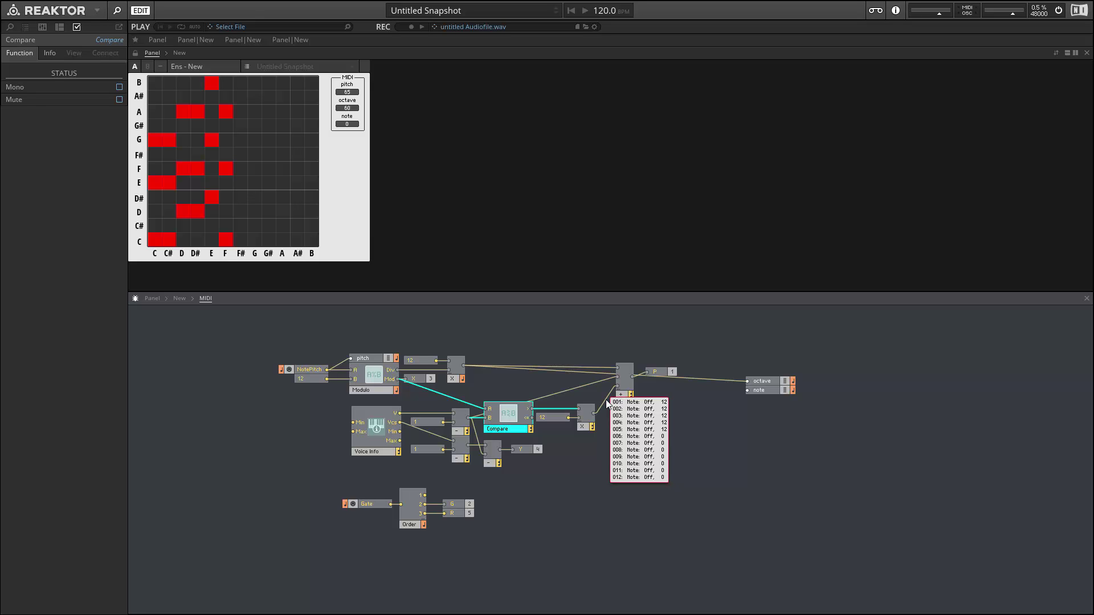
mouse_move(642, 371)
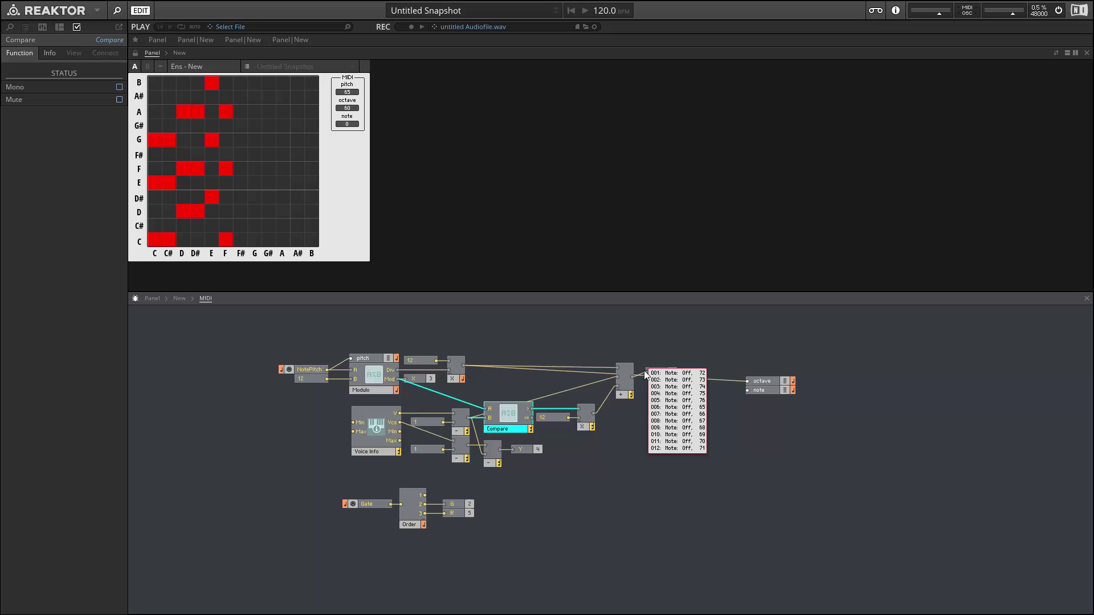
double_click(649, 426)
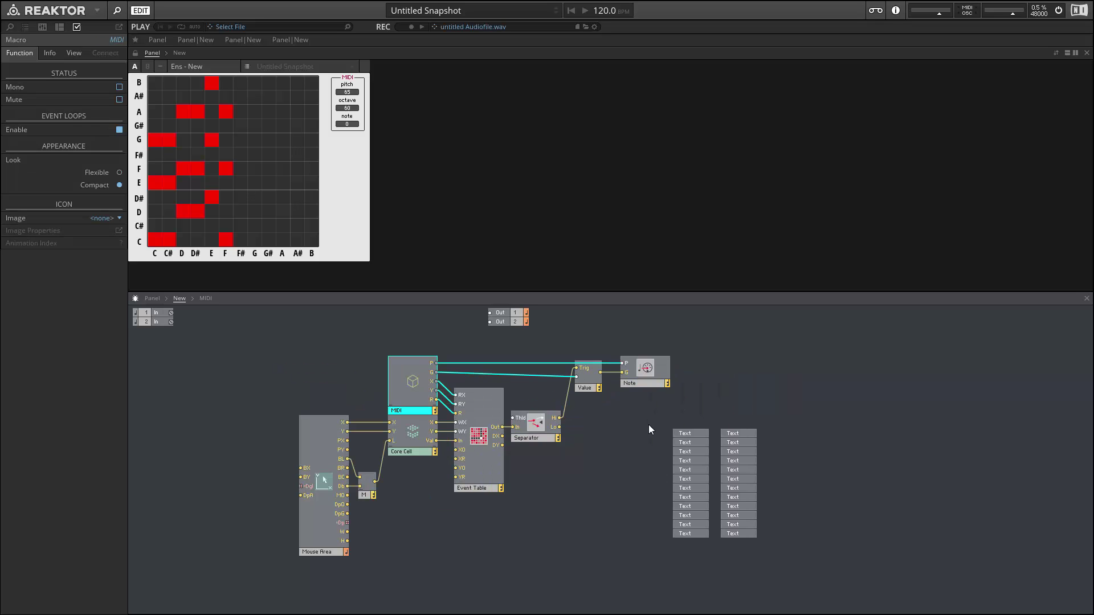
Place Reaktor 6 FX from the Plug-ins browser onto the 1 MIDI track
click(599, 455)
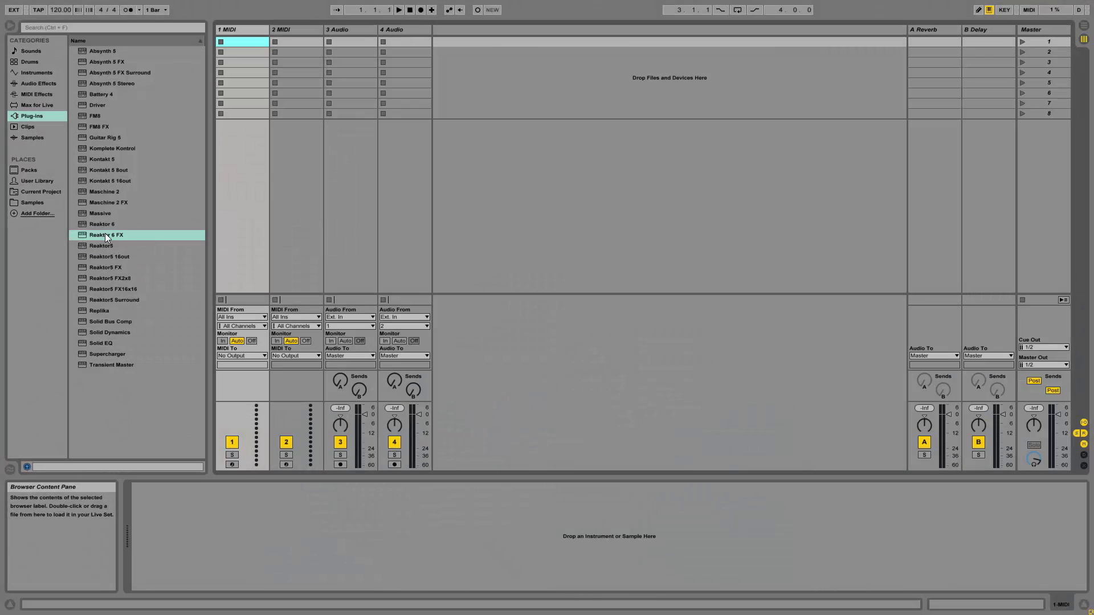
mouse_move(105, 235)
mouse_down()
mouse_move(253, 87)
mouse_move(248, 32)
mouse_move(222, 62)
mouse_up()
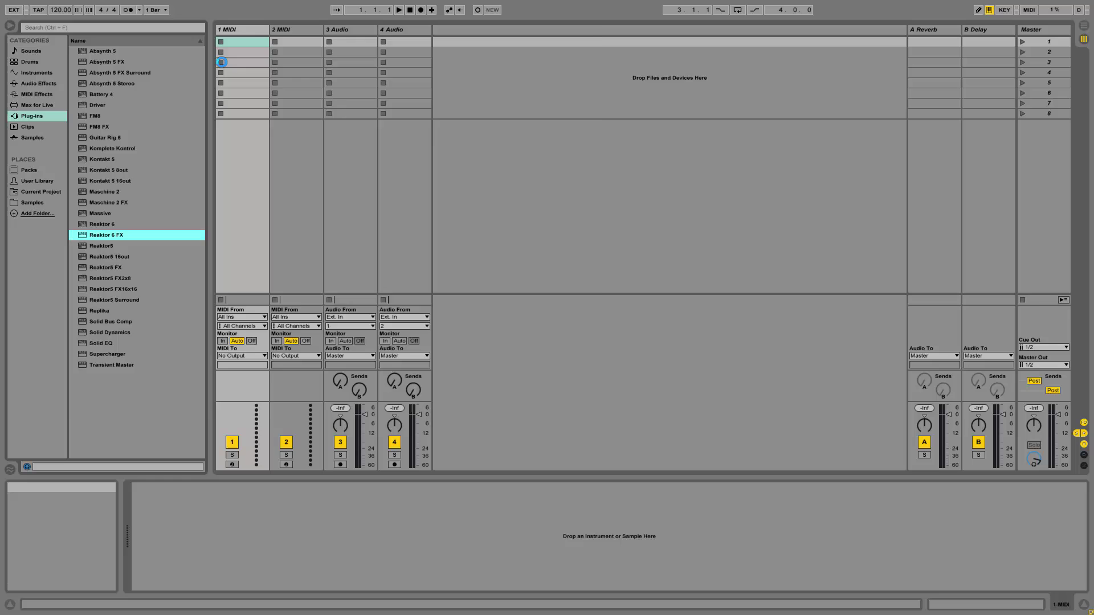
click(129, 63)
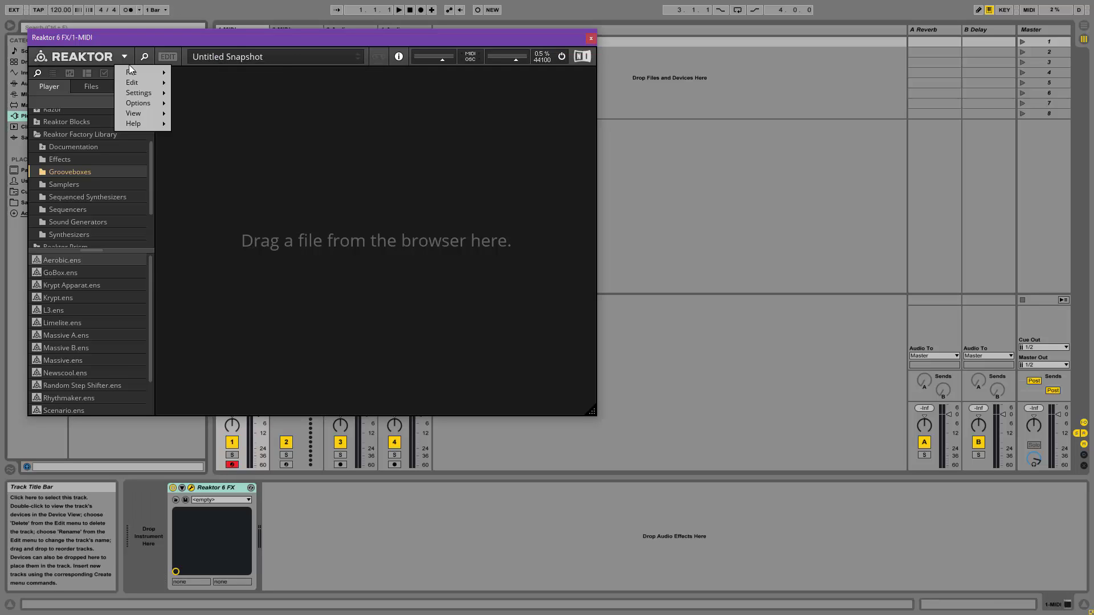
Load the recently saved chord-grid ensemble from Recent Files and centre the Reaktor window
mouse_move(132, 72)
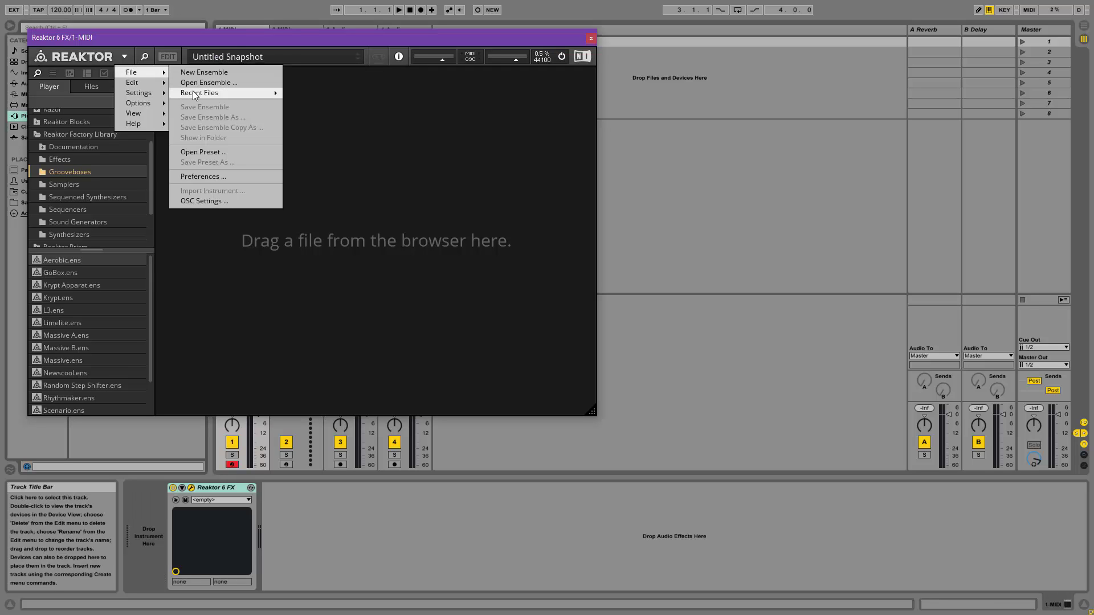
mouse_move(194, 95)
click(313, 94)
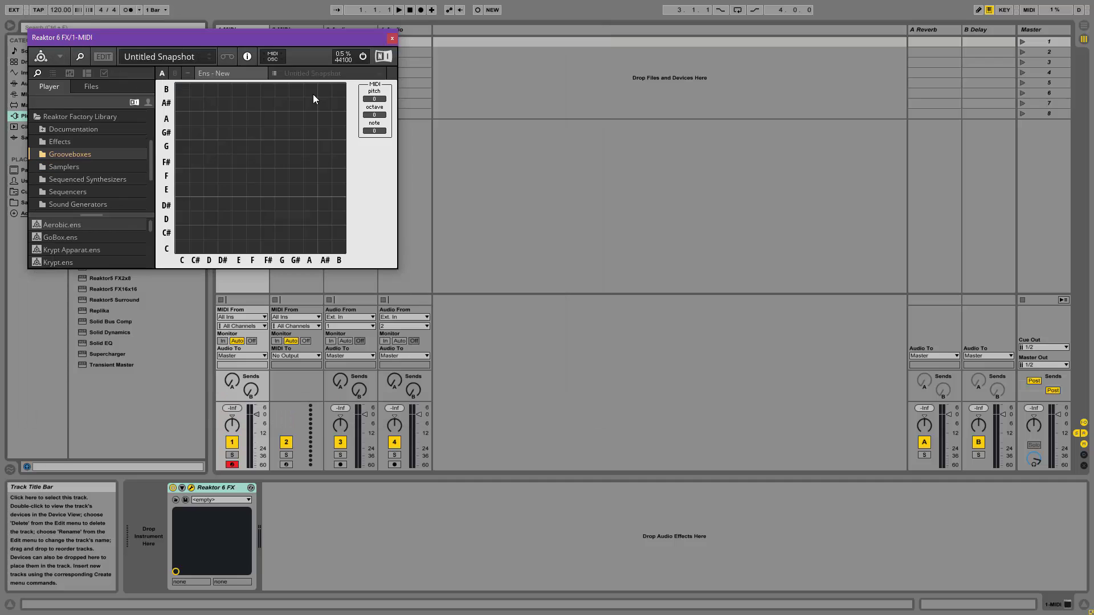
drag(260, 44, 611, 107)
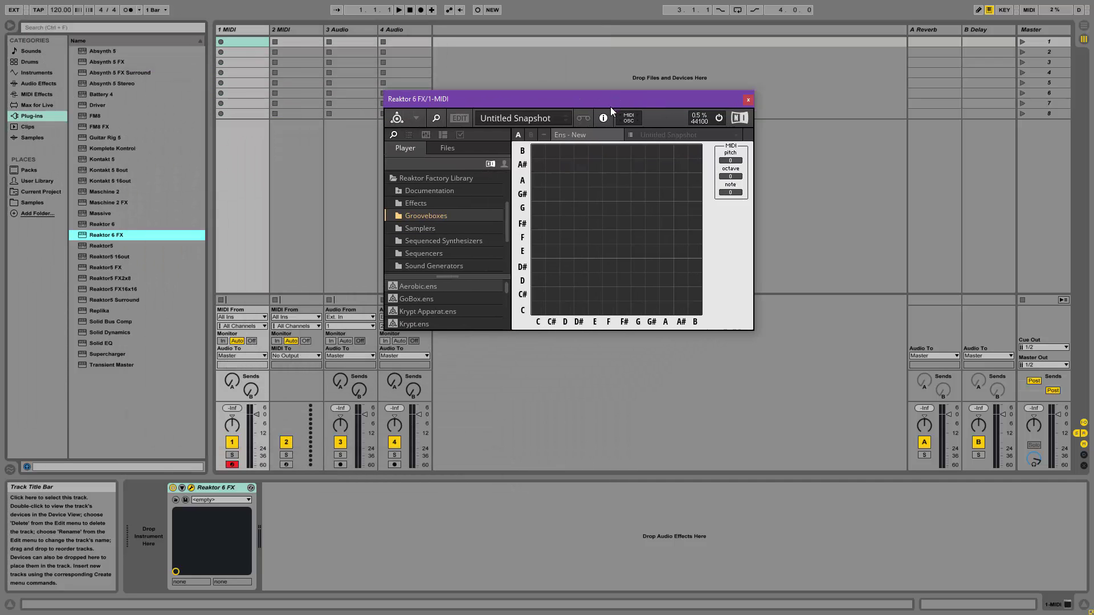
Fill the chord-grid cells in columns C through E (C, E, D, F, A, G, B)
click(538, 308)
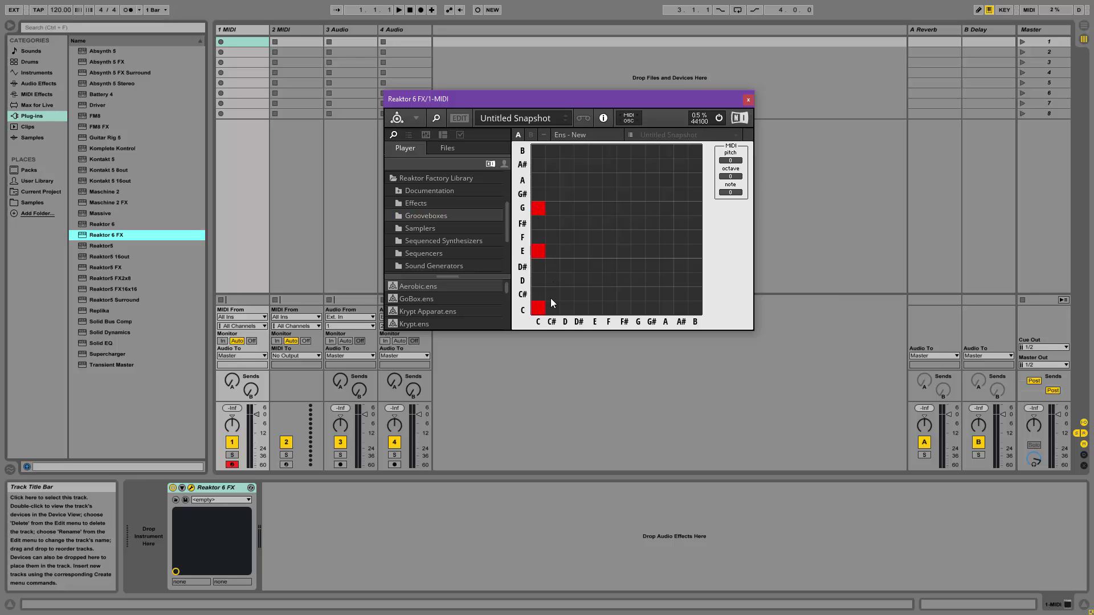
click(549, 251)
click(582, 281)
click(569, 235)
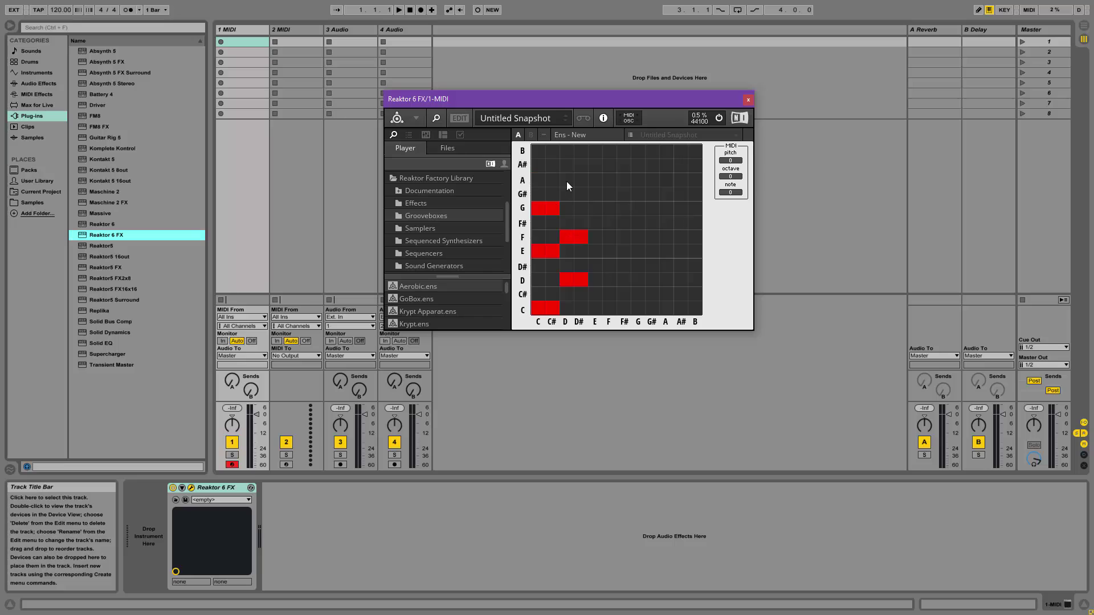
click(583, 177)
click(599, 209)
click(597, 151)
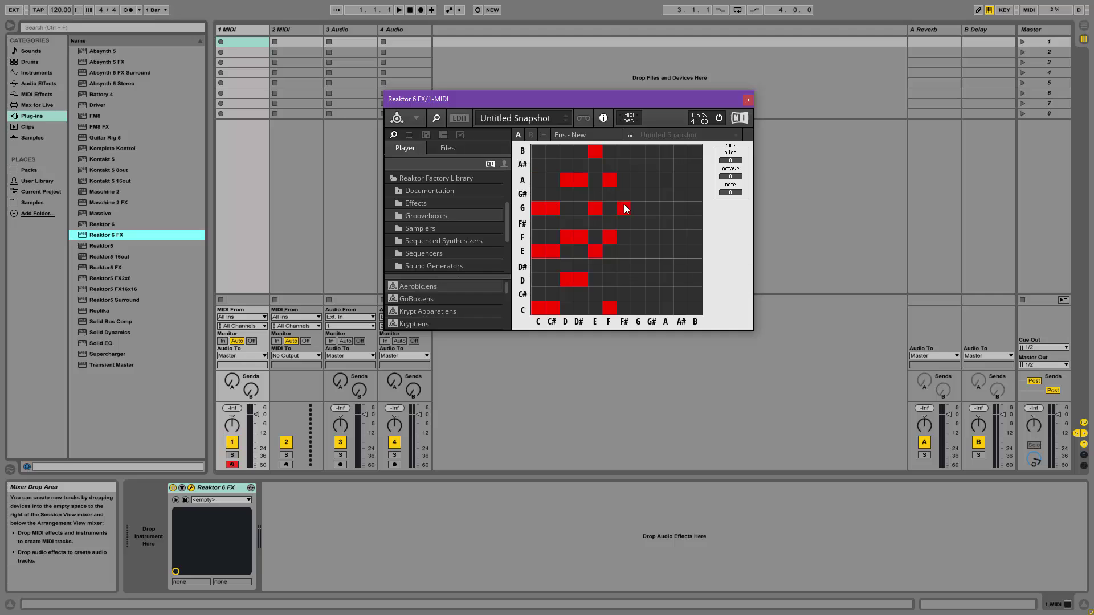
Toggle the F# through B column cells to complete every row's chord, then close Reaktor
click(630, 148)
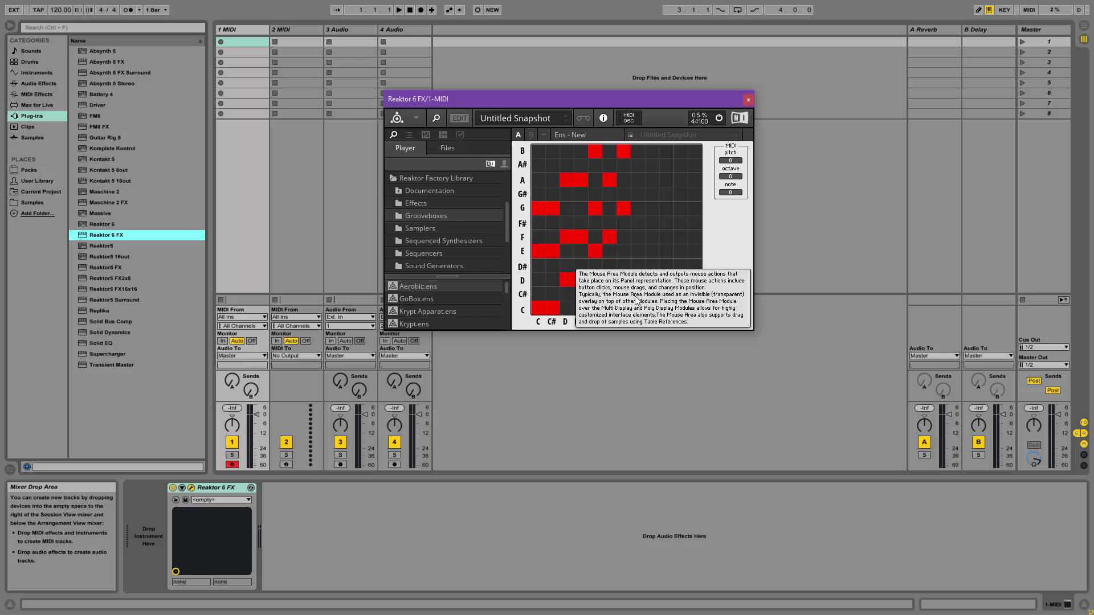
click(627, 209)
click(624, 151)
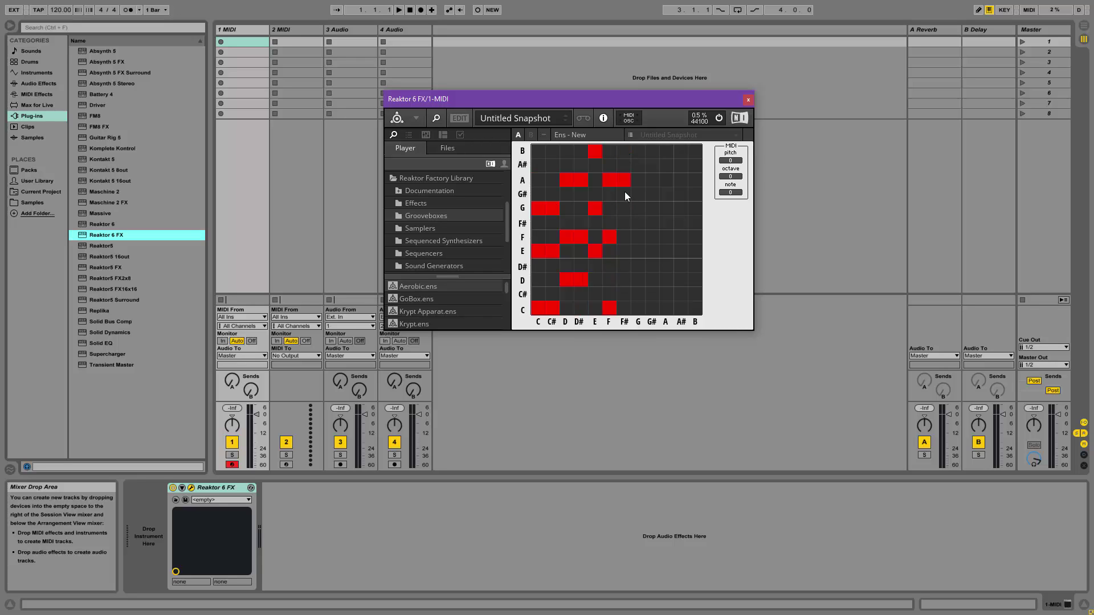
click(625, 311)
click(637, 209)
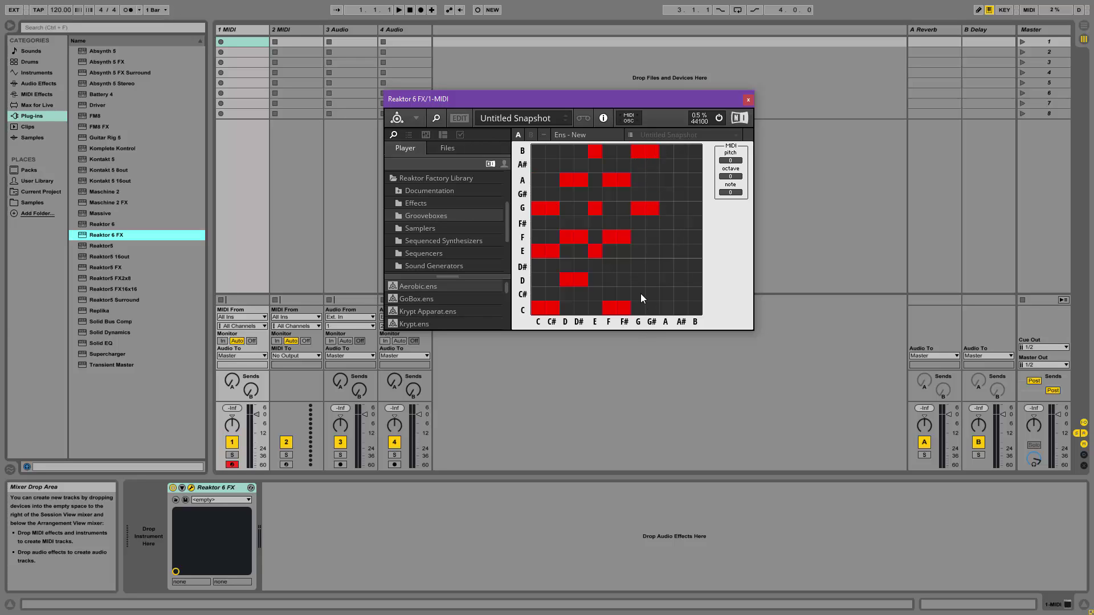
click(649, 282)
click(676, 309)
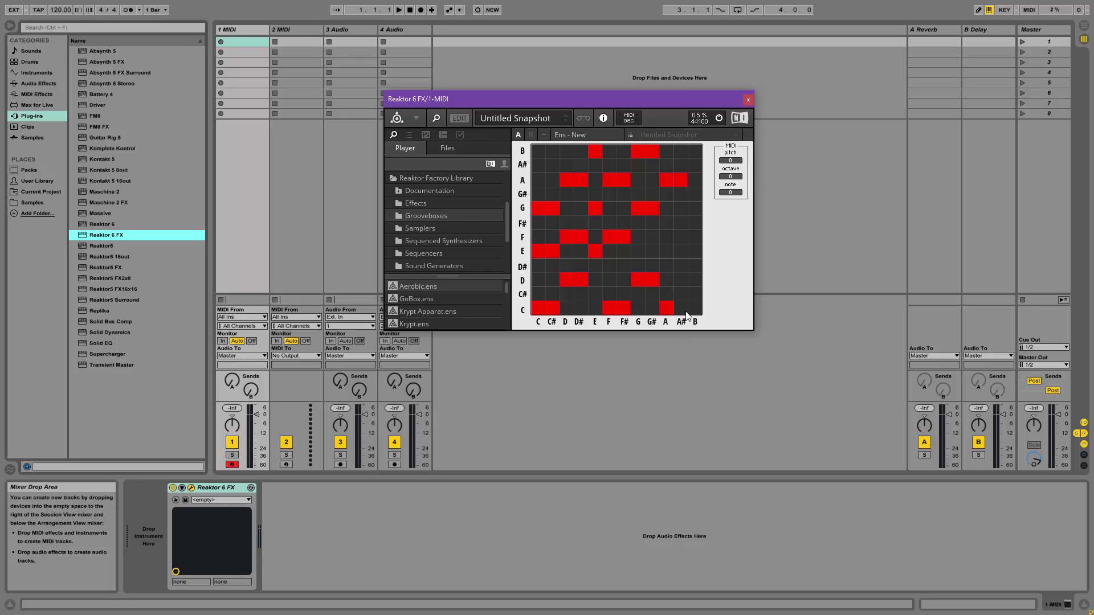
click(672, 251)
click(695, 279)
click(698, 237)
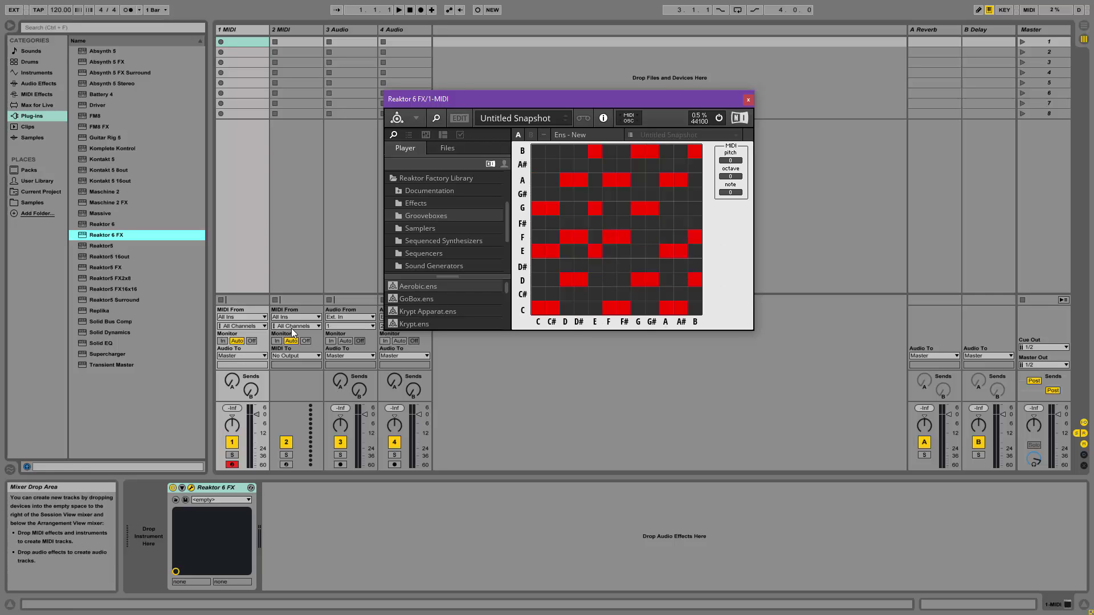
click(748, 100)
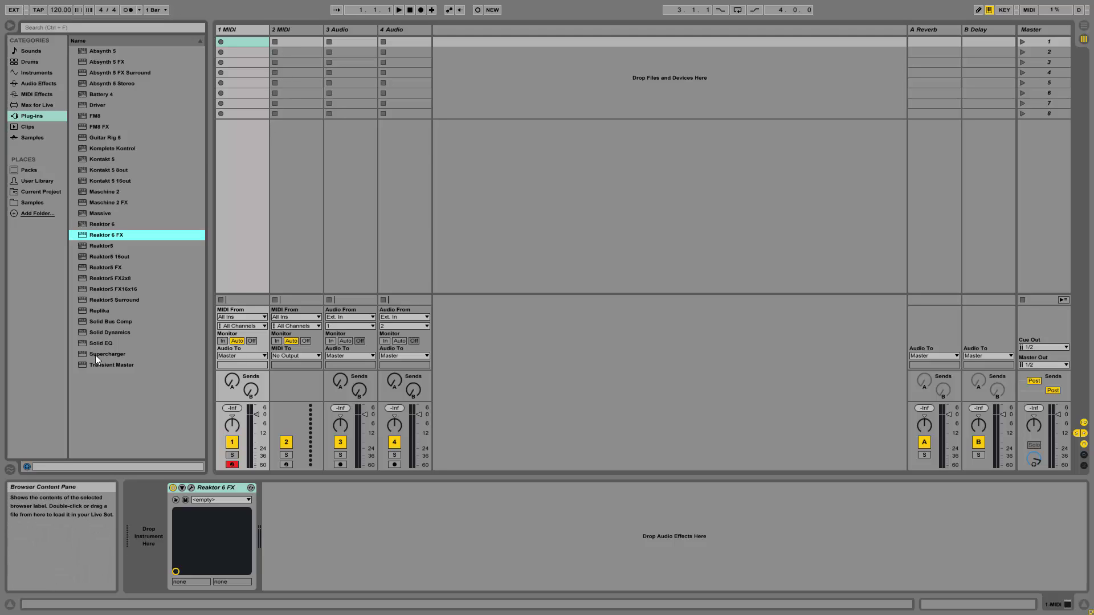
Put Kontakt 5 on the second MIDI track and load Upright Intimate from the Upright Piano library
drag(95, 158, 285, 31)
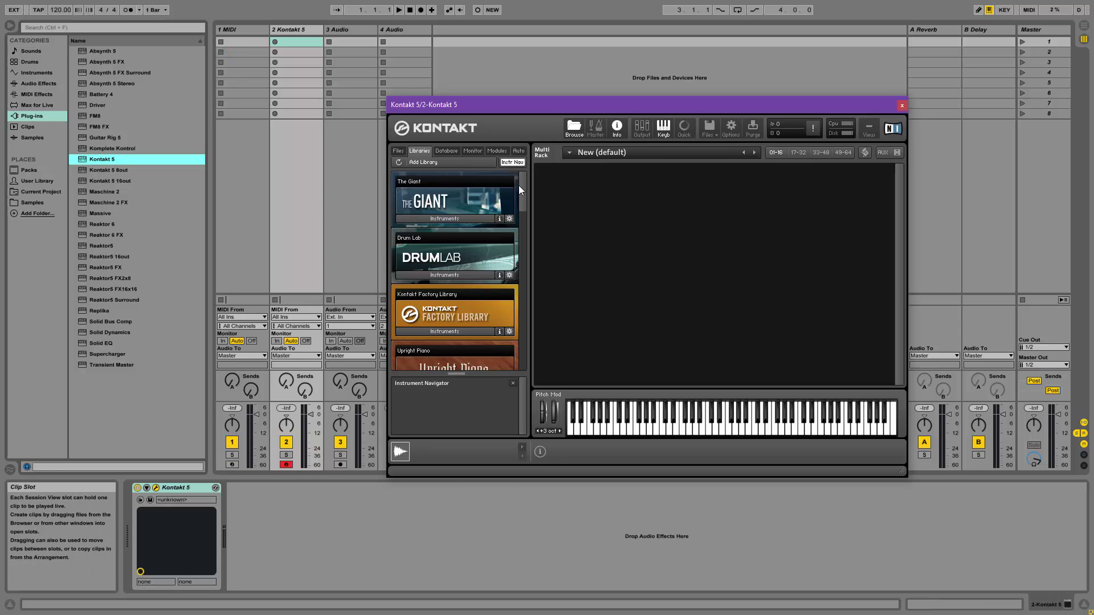
scroll(454, 306, down, 2)
click(455, 309)
scroll(450, 311, down, 2)
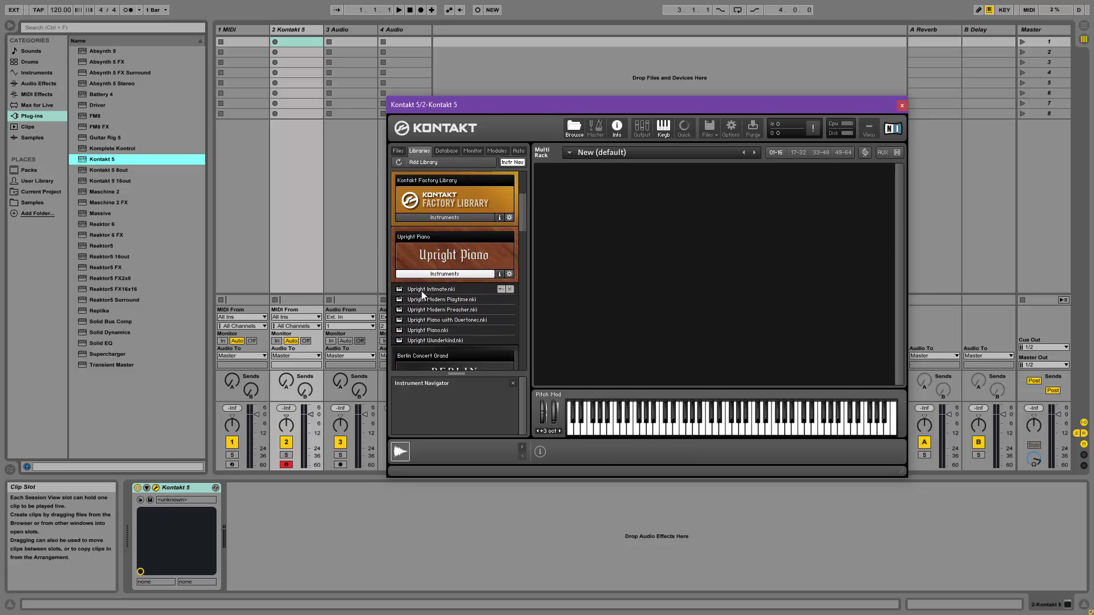
drag(422, 290, 745, 277)
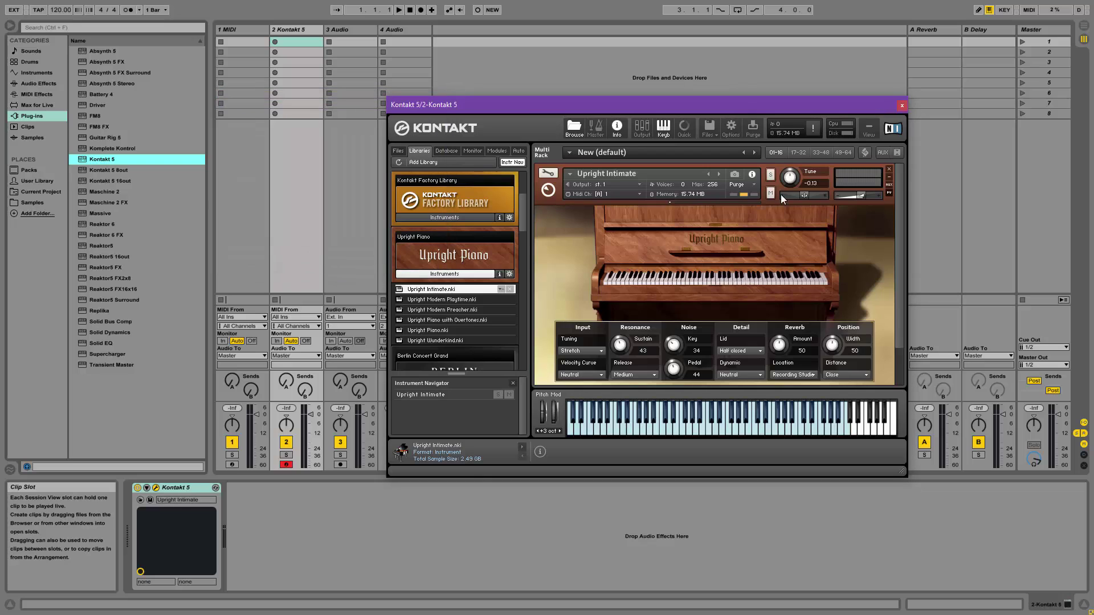
Route track 2's MIDI From to 1-MIDI / Reaktor 6 FX with Monitor set to In
click(902, 105)
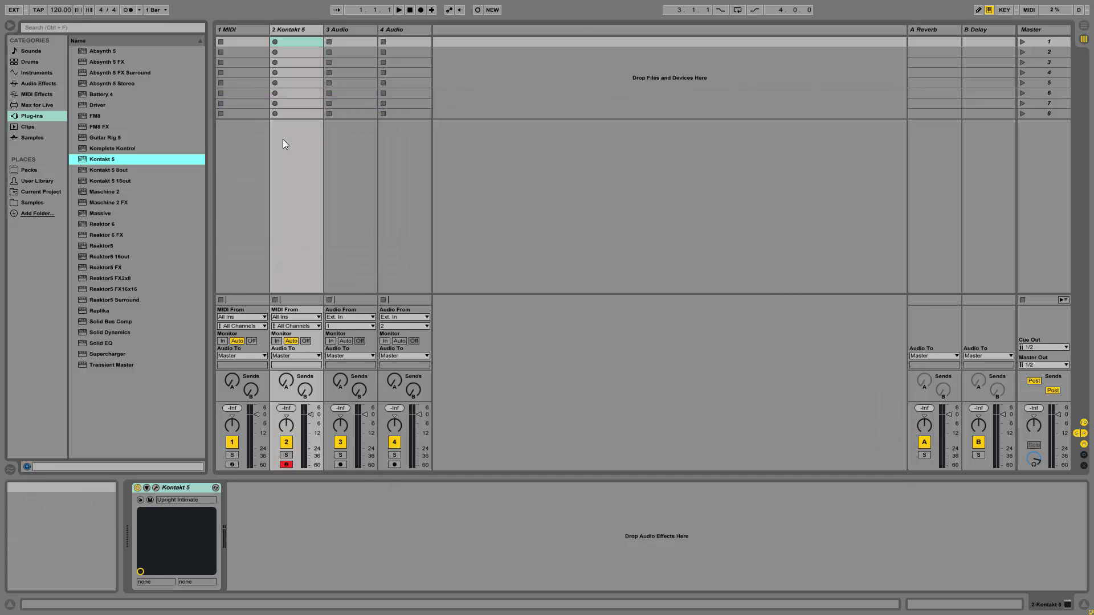
click(277, 317)
click(278, 360)
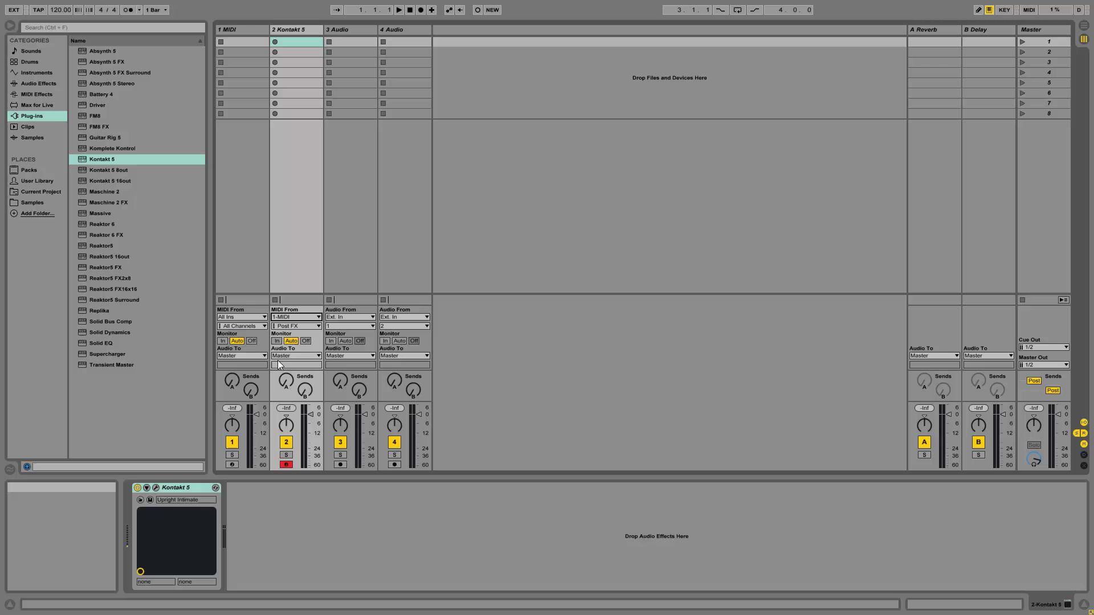
click(287, 326)
click(286, 352)
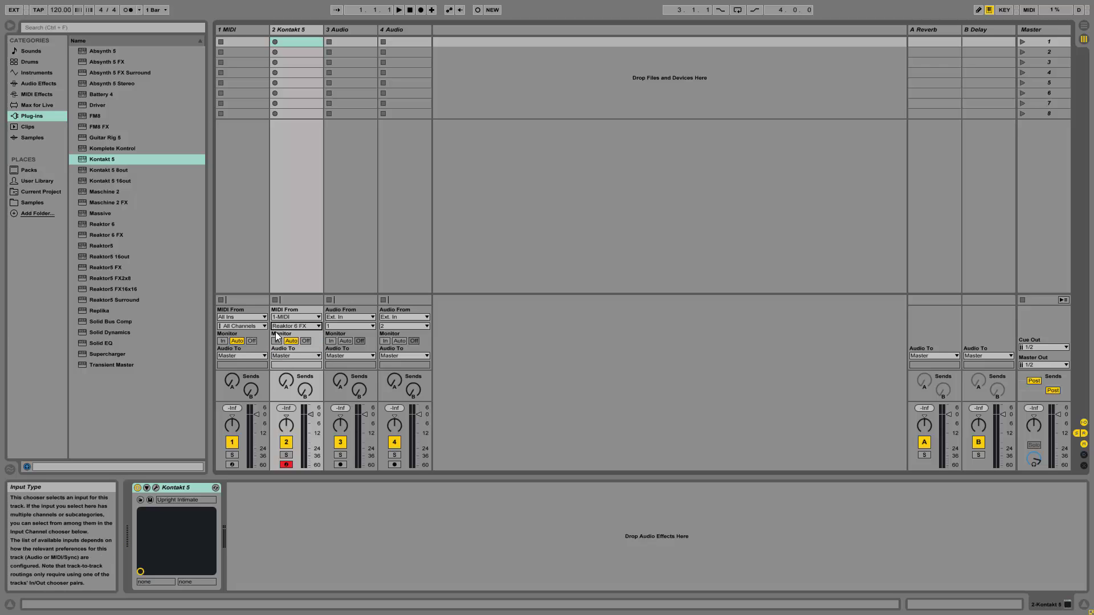
click(277, 340)
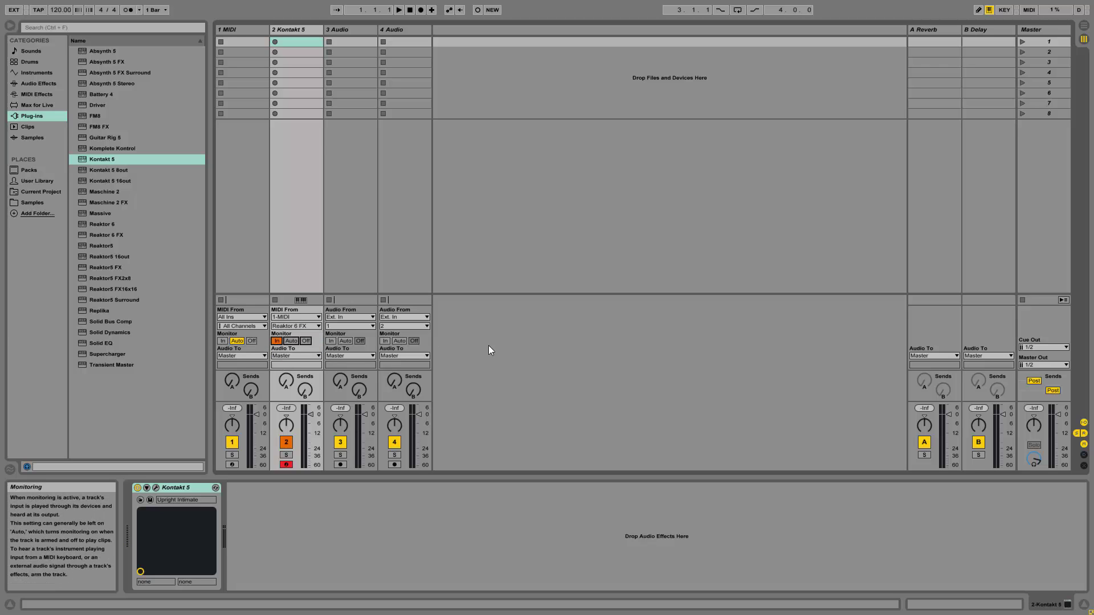
Create a MIDI clip on track 1 with C2 and F2 notes in bar 1 and a 2-bar loop
double_click(244, 41)
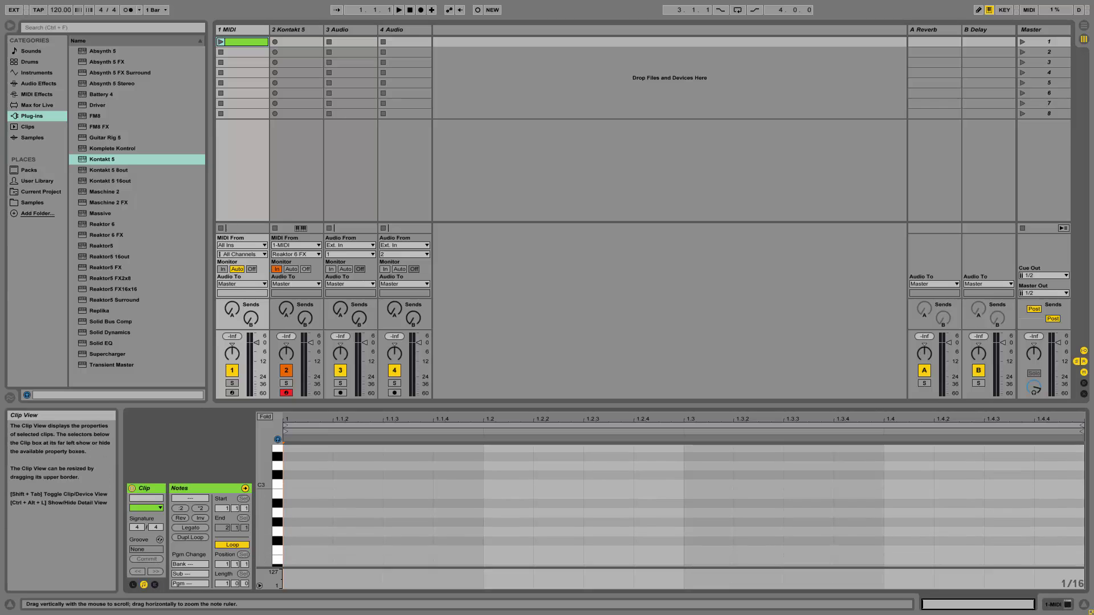
scroll(303, 513, down, 3)
double_click(303, 556)
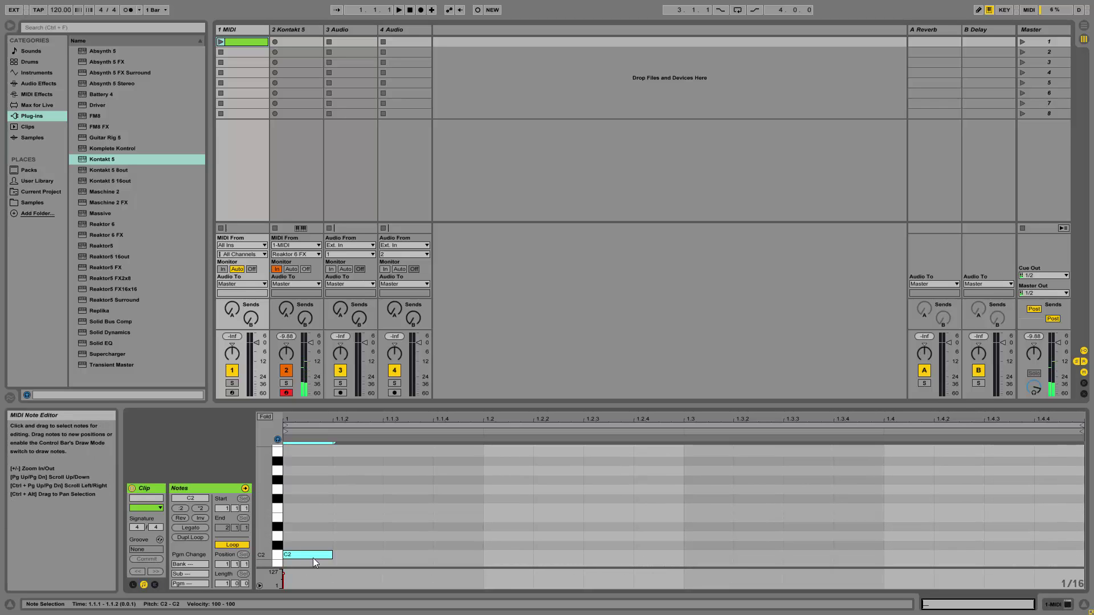
drag(330, 556, 664, 541)
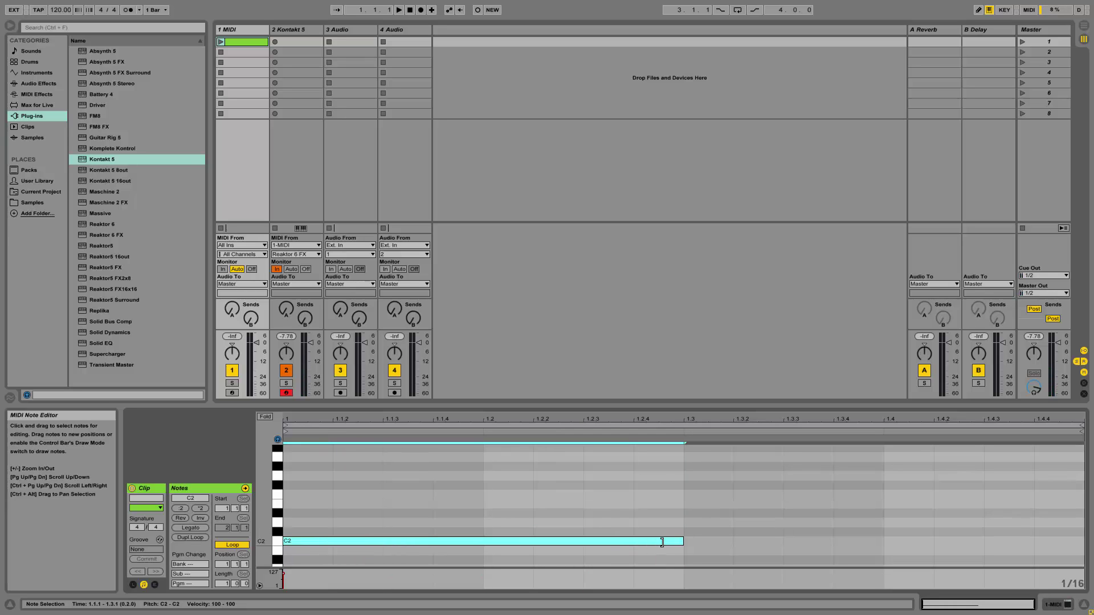
double_click(695, 493)
drag(732, 494, 1083, 494)
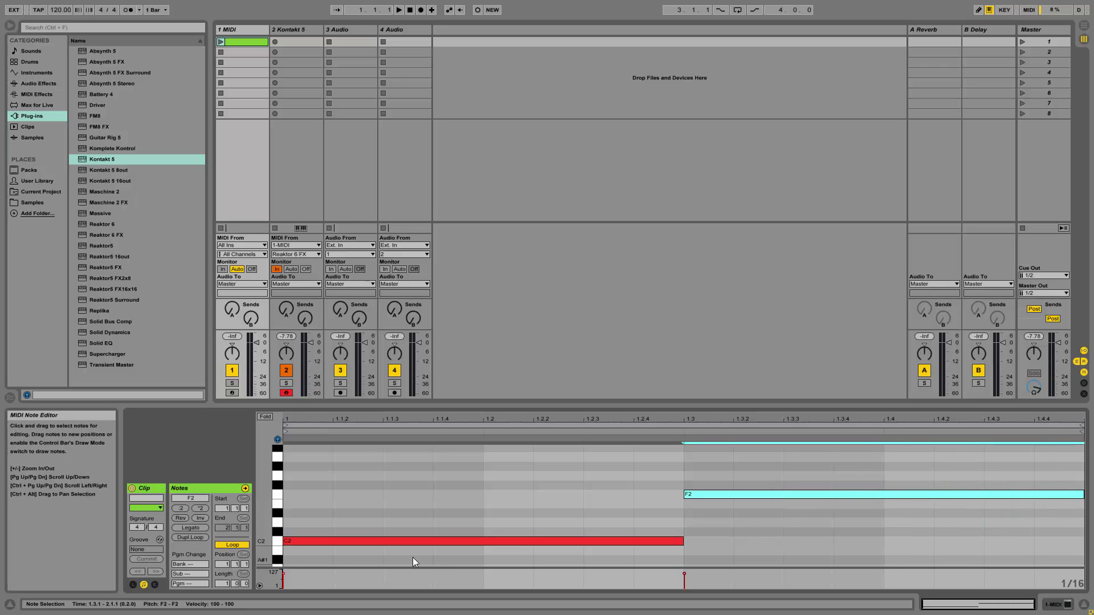
drag(222, 583, 221, 579)
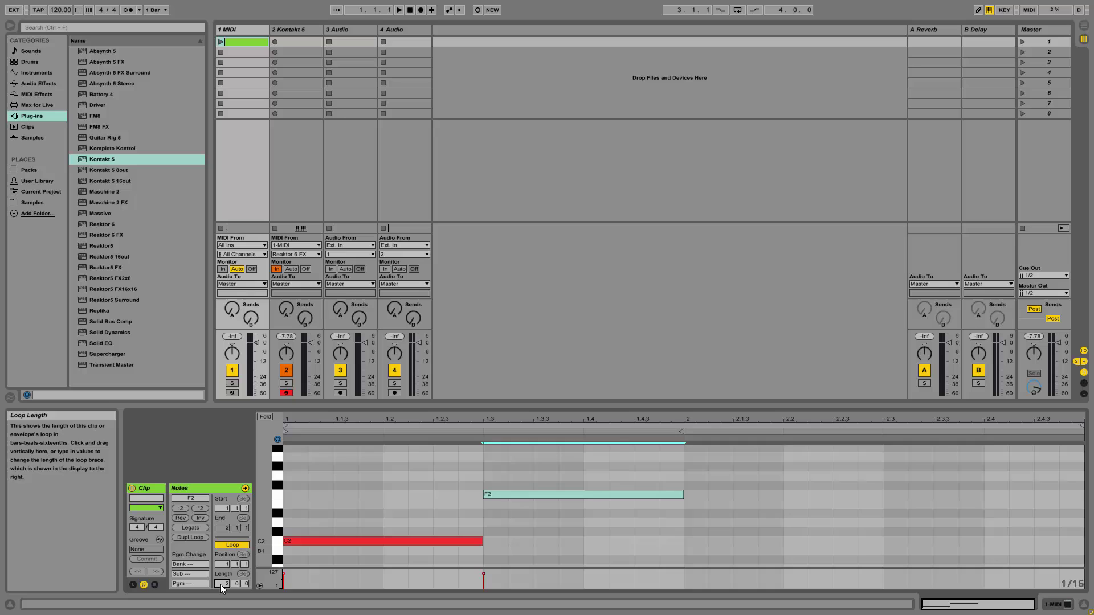
Add the bar-2 notes, start playback, and adjust pitches to C2, D2, G2, E2
double_click(689, 455)
drag(707, 458, 1084, 476)
double_click(899, 478)
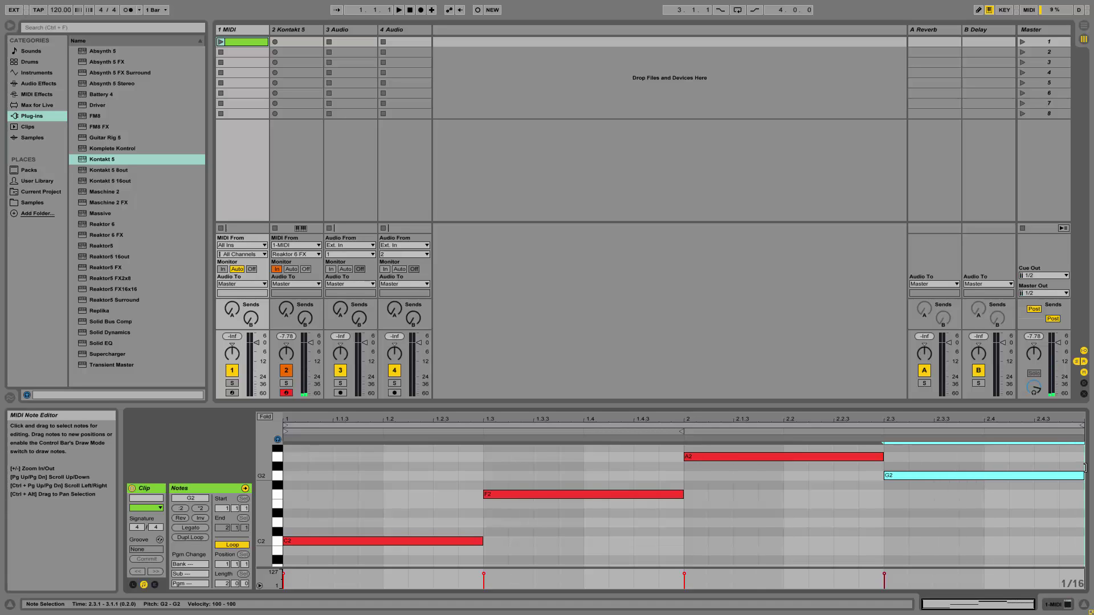
click(221, 42)
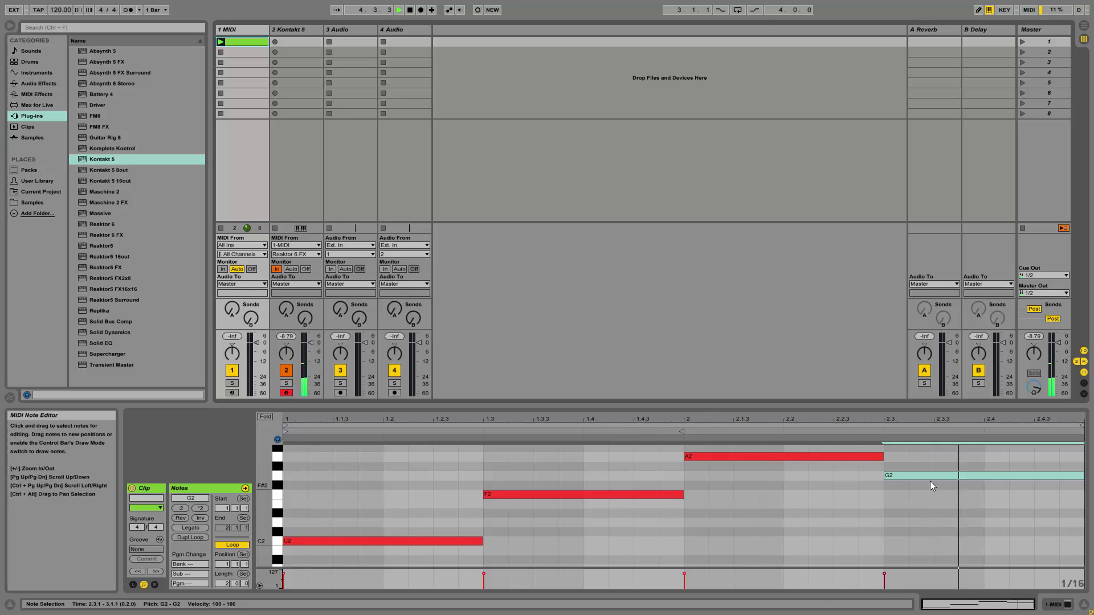
drag(930, 478, 929, 501)
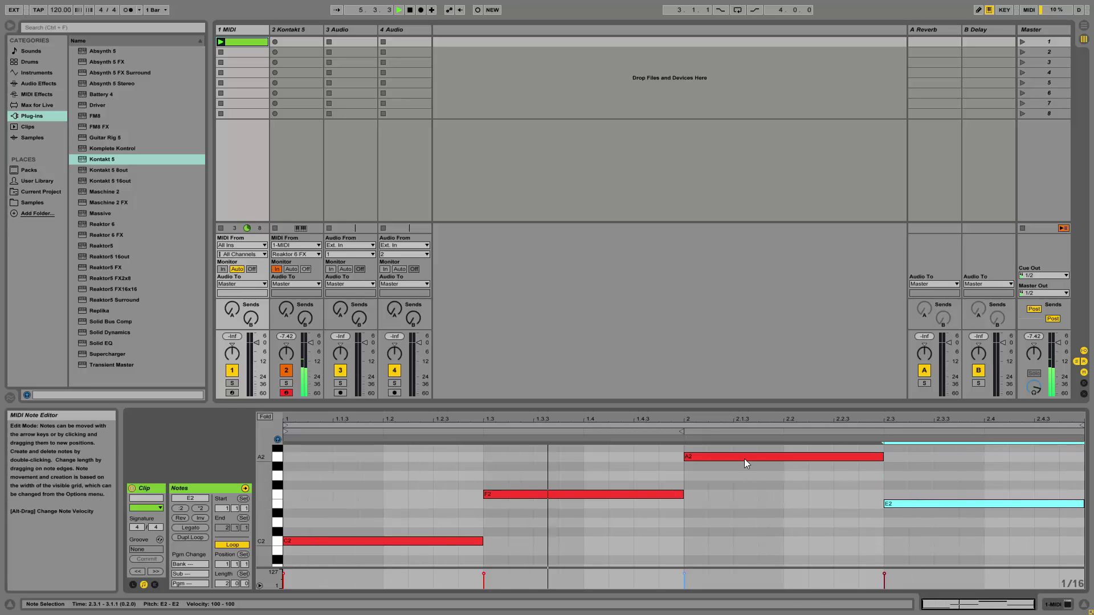
drag(745, 459, 744, 472)
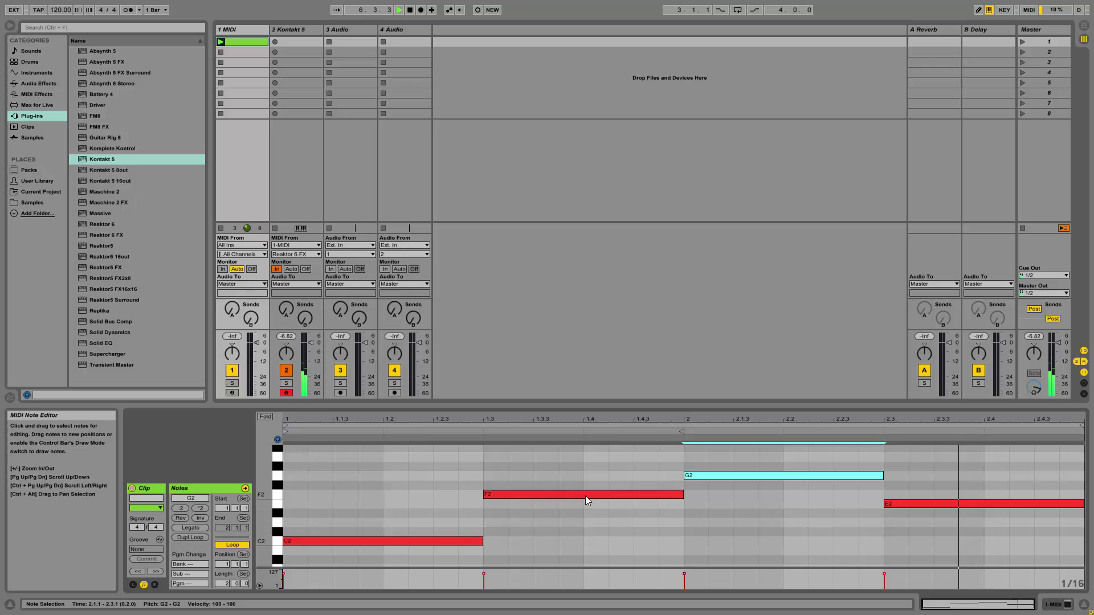
drag(585, 497, 586, 530)
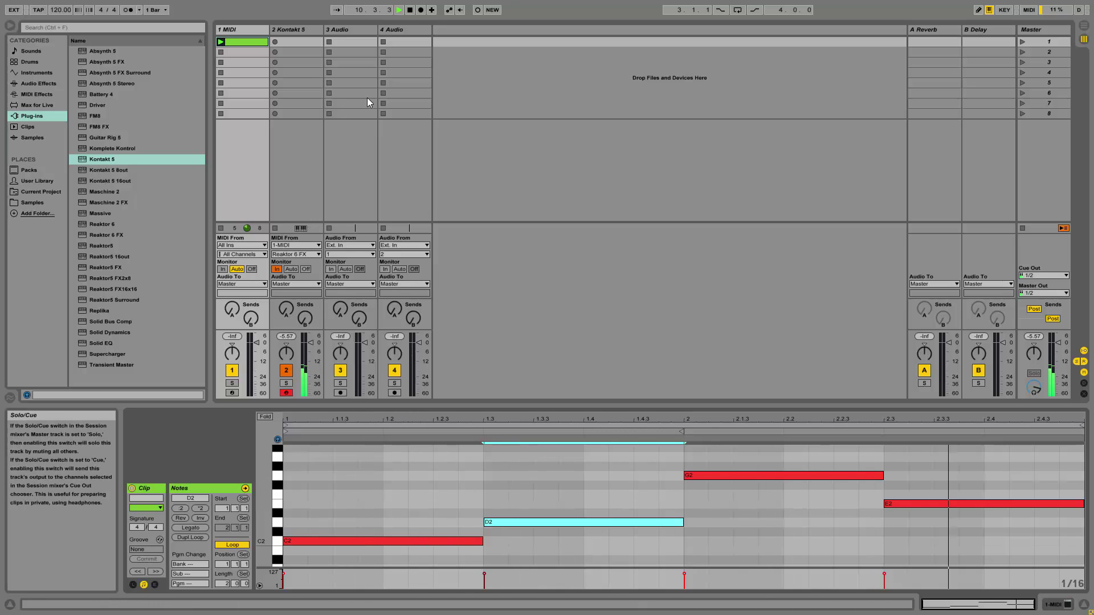
Stop playback, review the piano roll notes, and reset the song position to 1.1.1
click(410, 10)
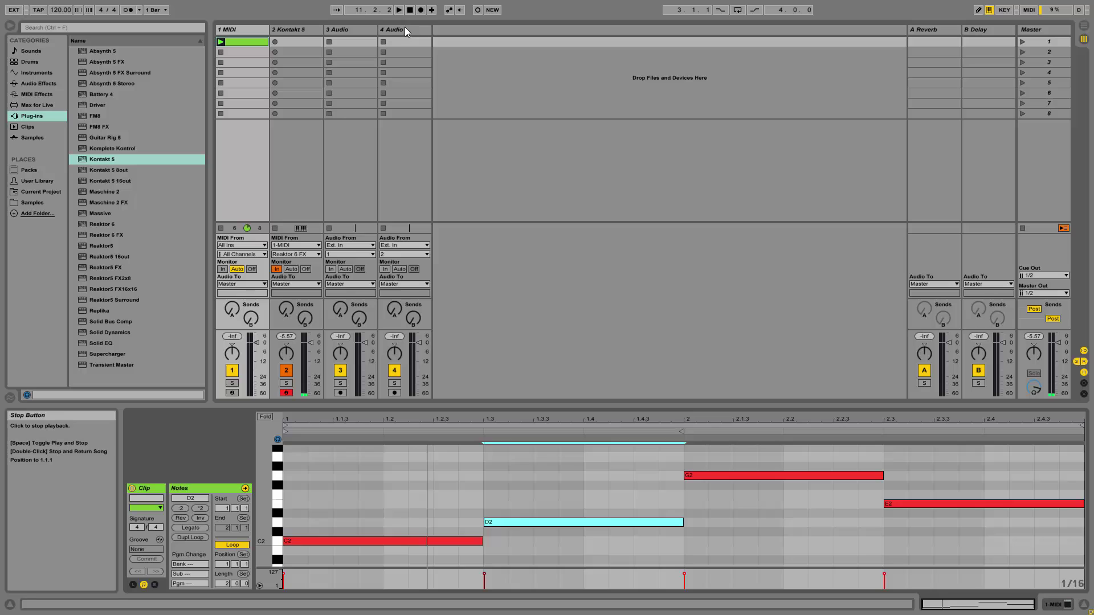
scroll(376, 511, up, 3)
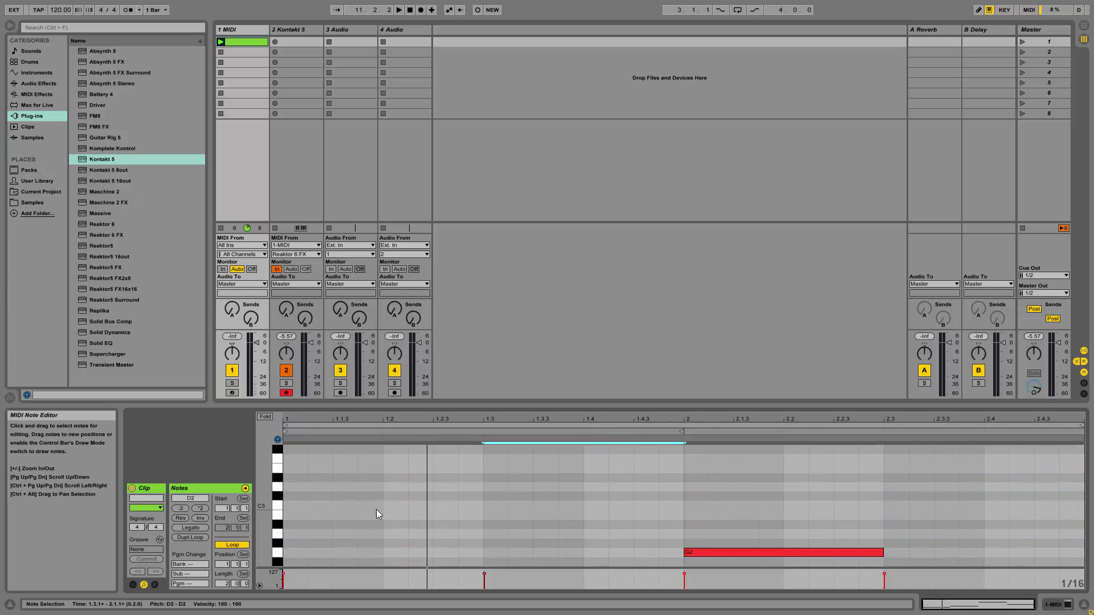
scroll(376, 511, down, 5)
scroll(376, 514, up, 3)
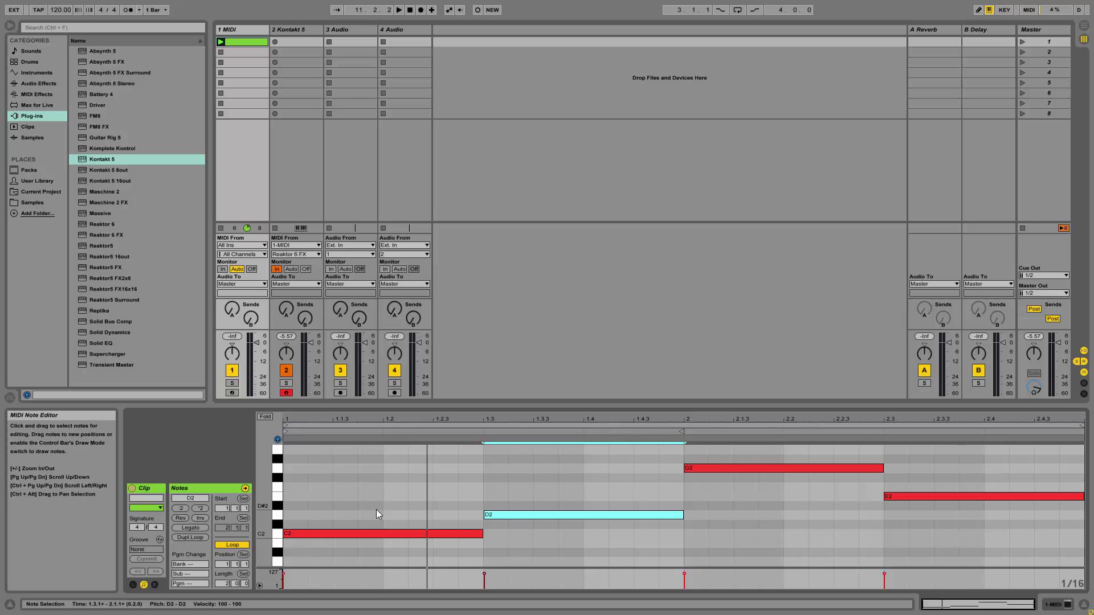
scroll(376, 510, up, 1)
click(410, 10)
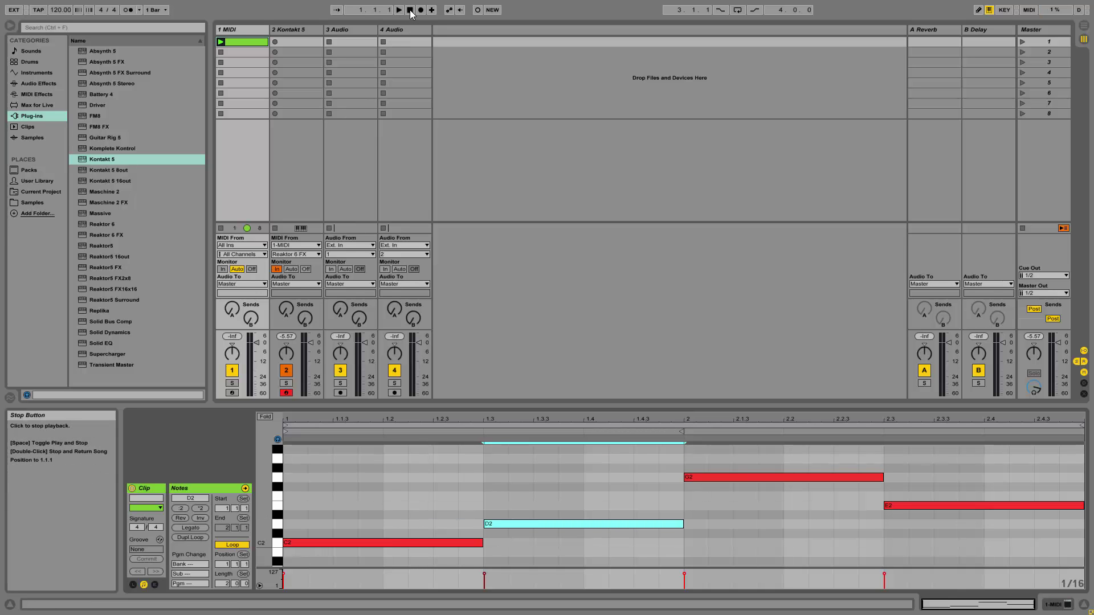